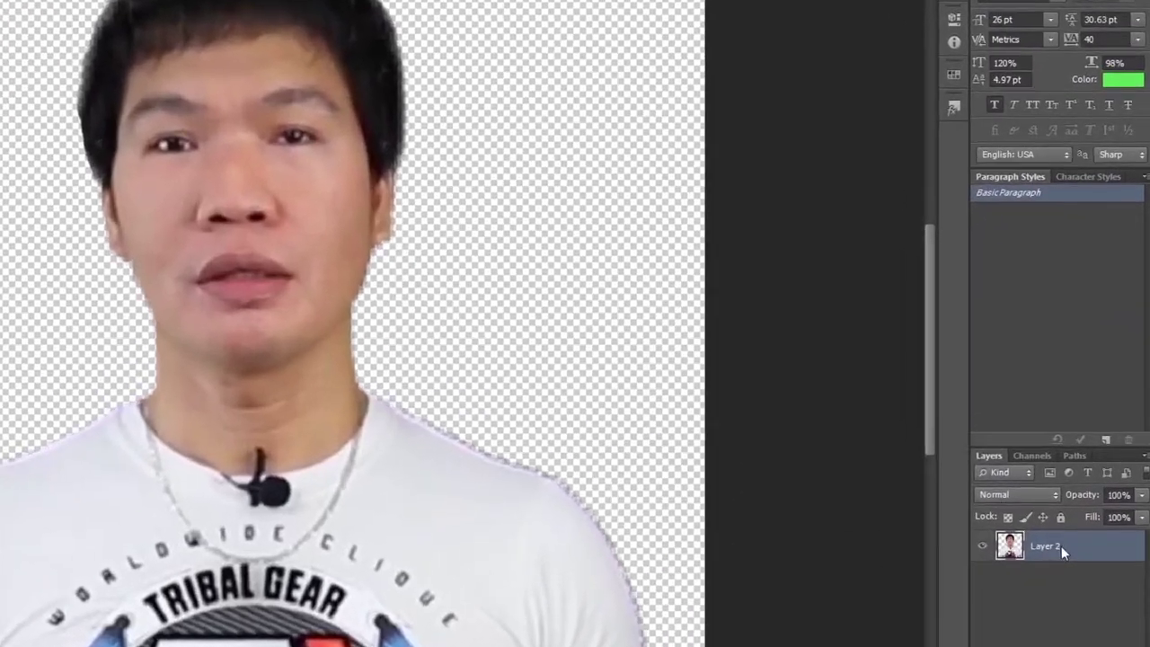
# Duplicate the cut-out person layer Layer 2, keeping the default name Layer 2 copy.
pyautogui.rightClick(1075, 482)
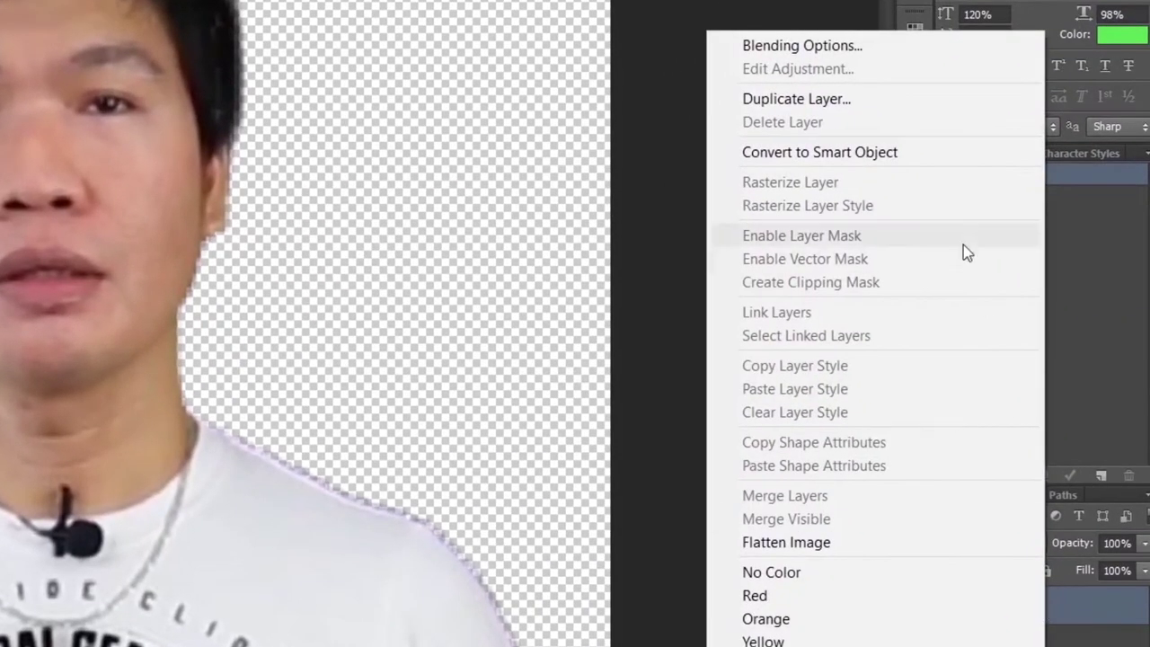
pyautogui.click(889, 107)
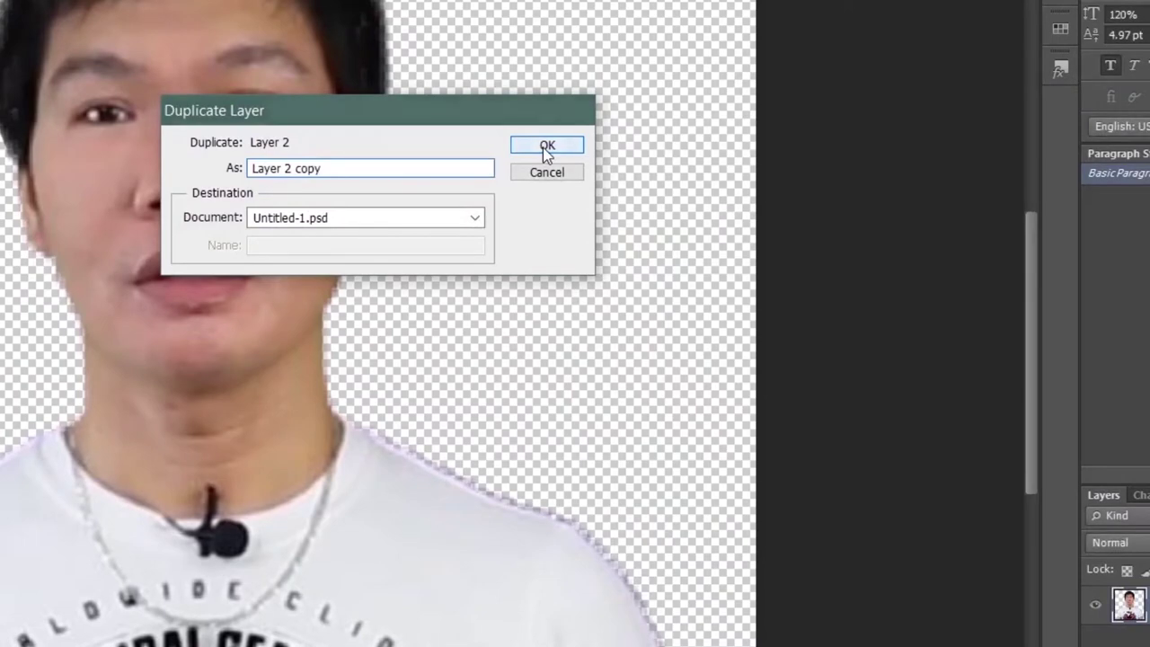
pyautogui.click(546, 147)
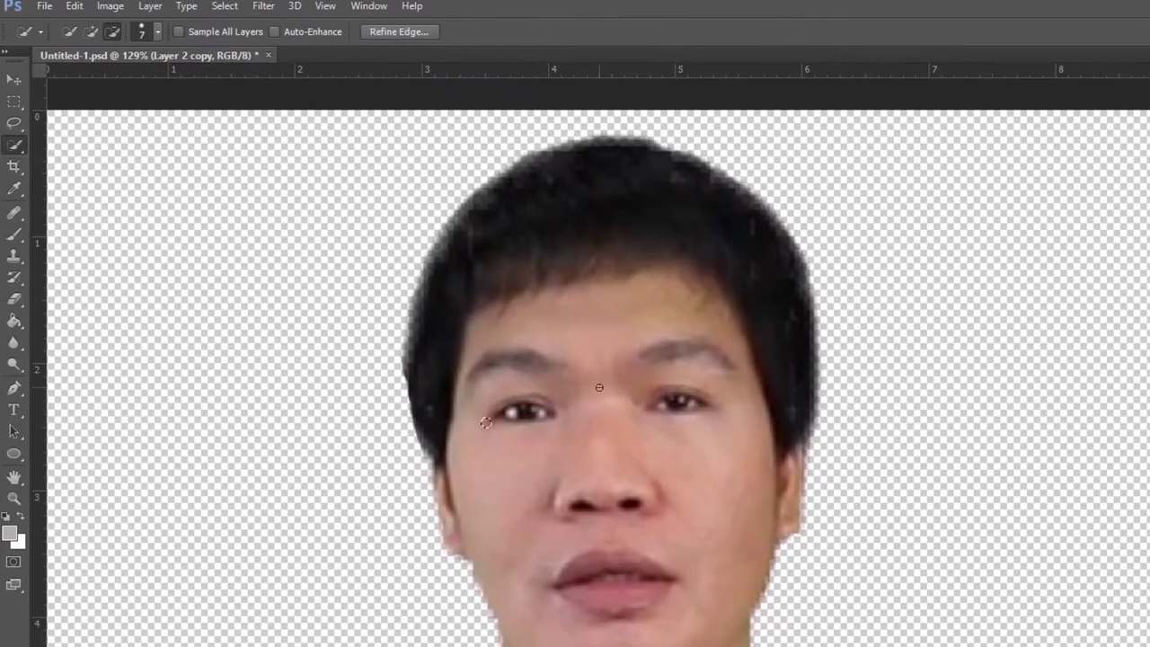
# Select the left eye with Quick Selection and copy it onto its own layer, Layer 3.
pyautogui.hotkey('ctrl', 'd')
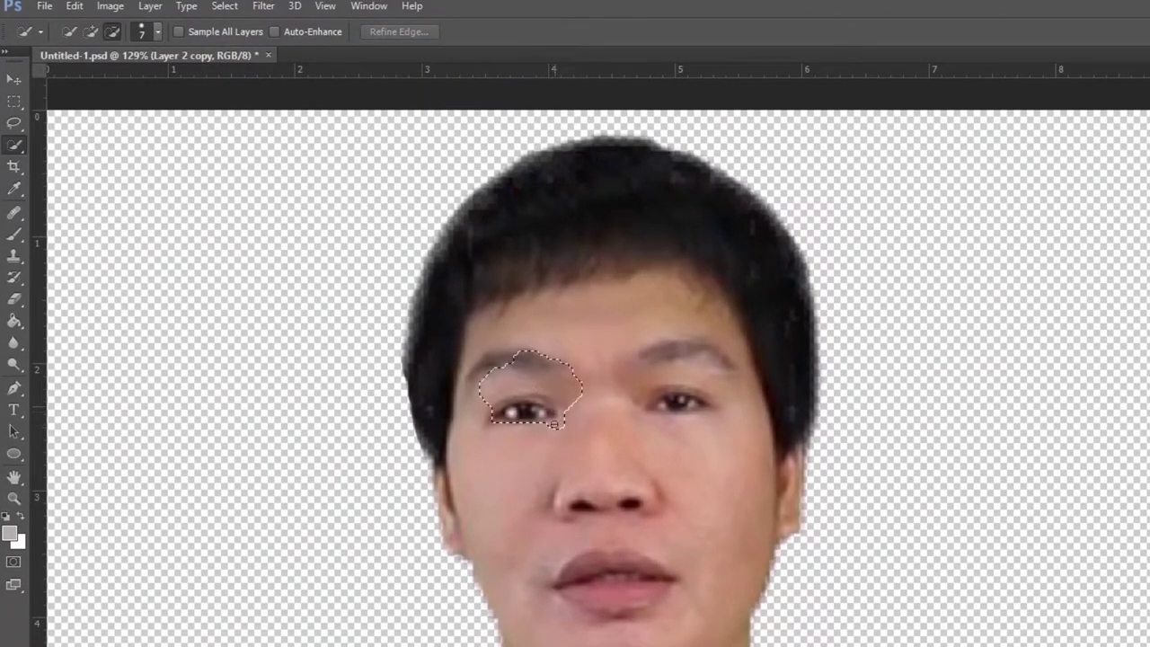
pyautogui.moveTo(484, 416)
pyautogui.mouseDown()
pyautogui.moveTo(535, 325)
pyautogui.moveTo(580, 370)
pyautogui.moveTo(559, 362)
pyautogui.mouseUp()
pyautogui.press('alt')
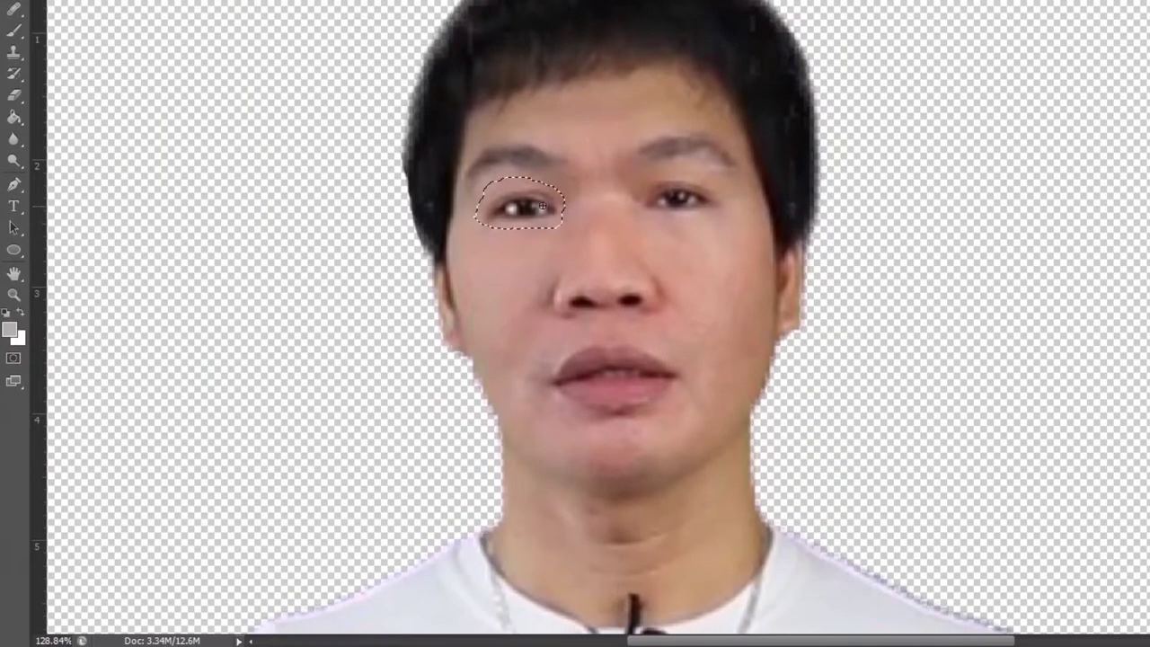
pyautogui.rightClick(544, 211)
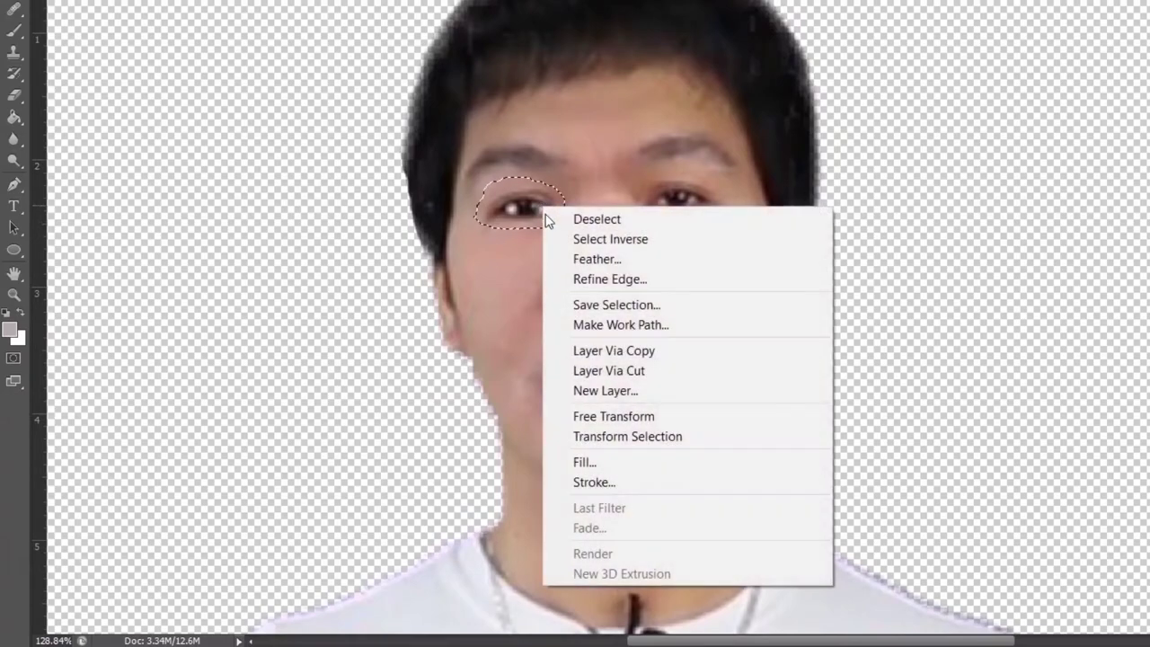
pyautogui.click(641, 350)
# Scale the copied eye to 120% width and 120% height.
pyautogui.hotkey('ctrl', 't')
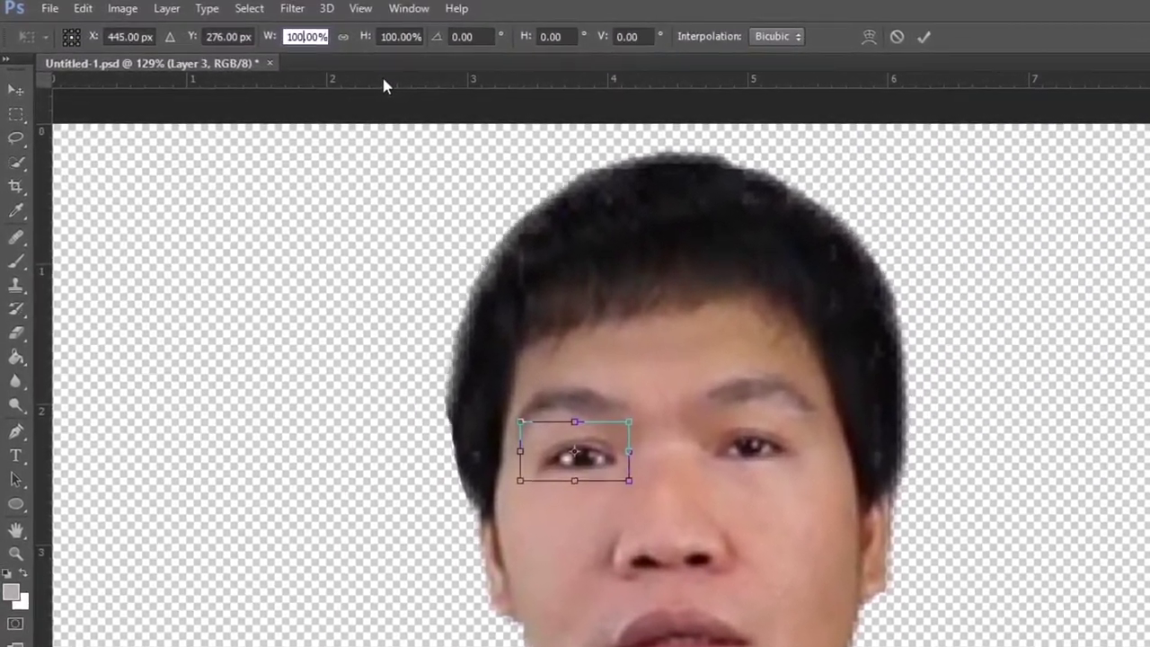
pyautogui.write('10')
pyautogui.write('2')
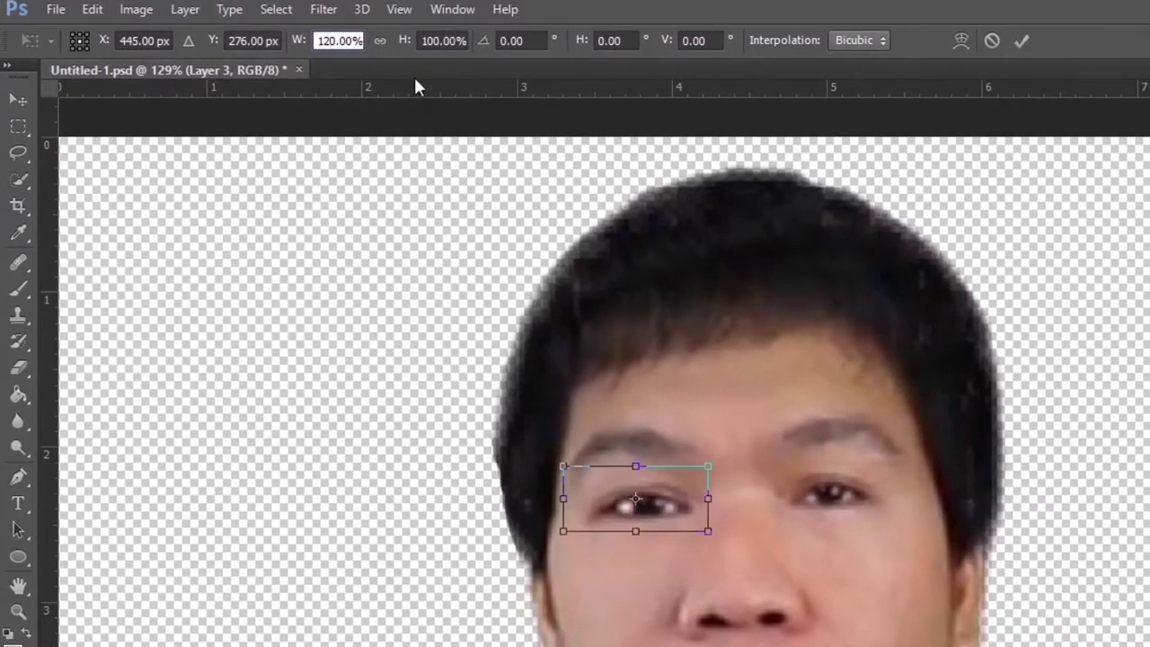
pyautogui.click(437, 40)
pyautogui.press('BackSpace')
pyautogui.write('2')
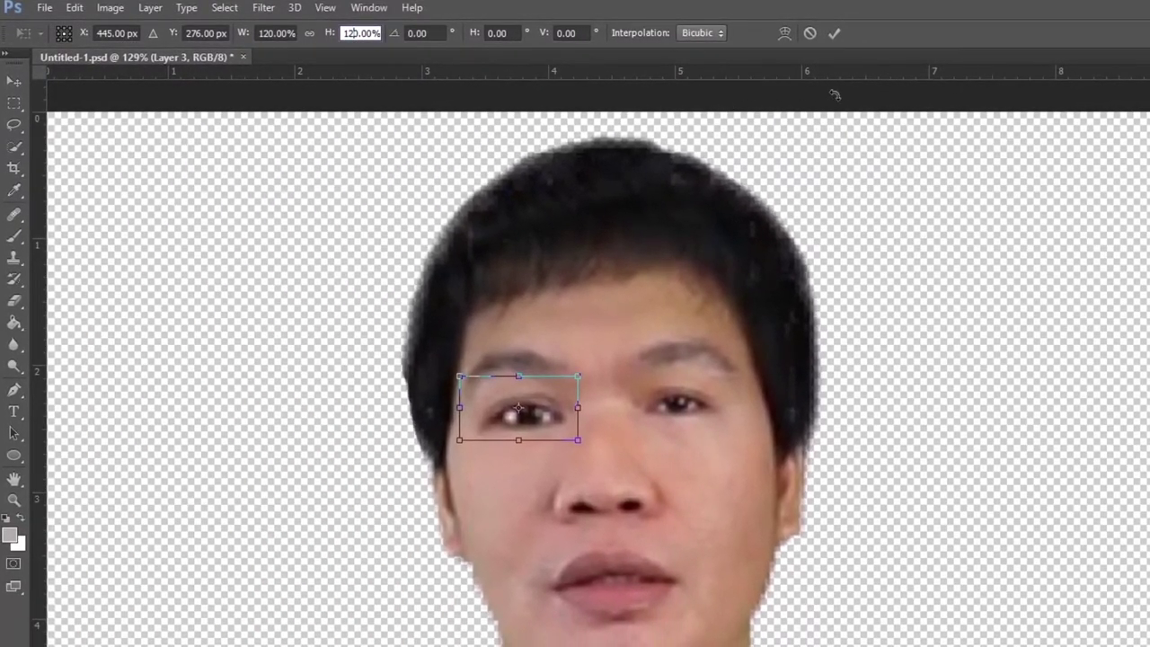
pyautogui.click(833, 34)
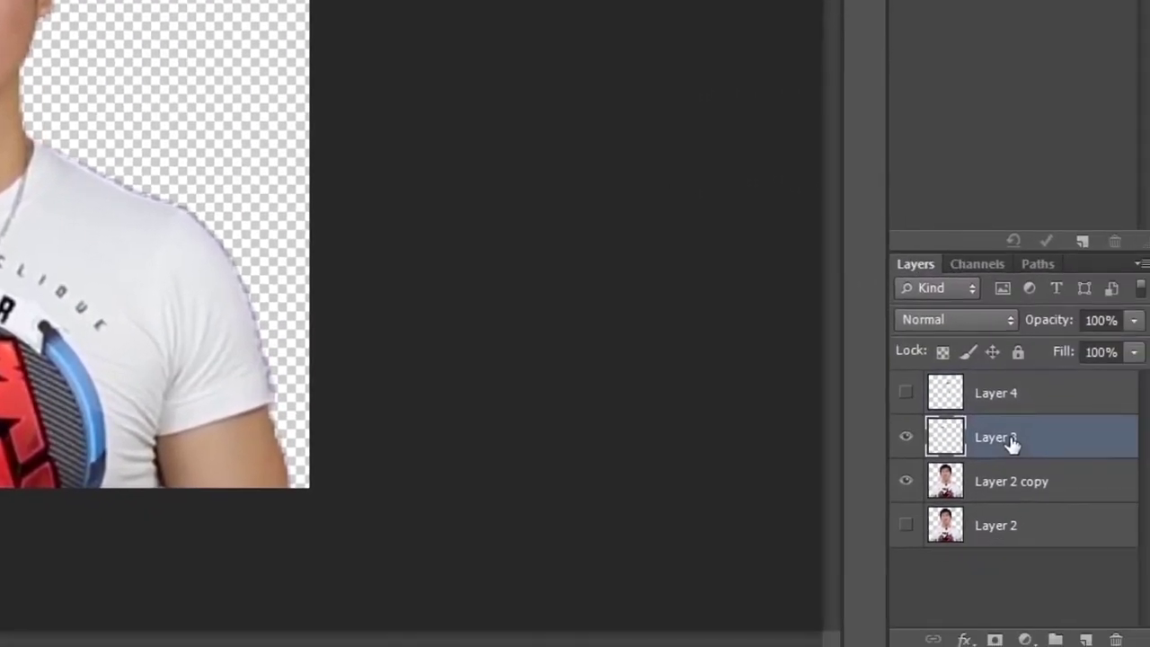
# Duplicate the enlarged eye as Layer 3 copy and move it over the right eye.
pyautogui.hotkey('ctrl', 'j')
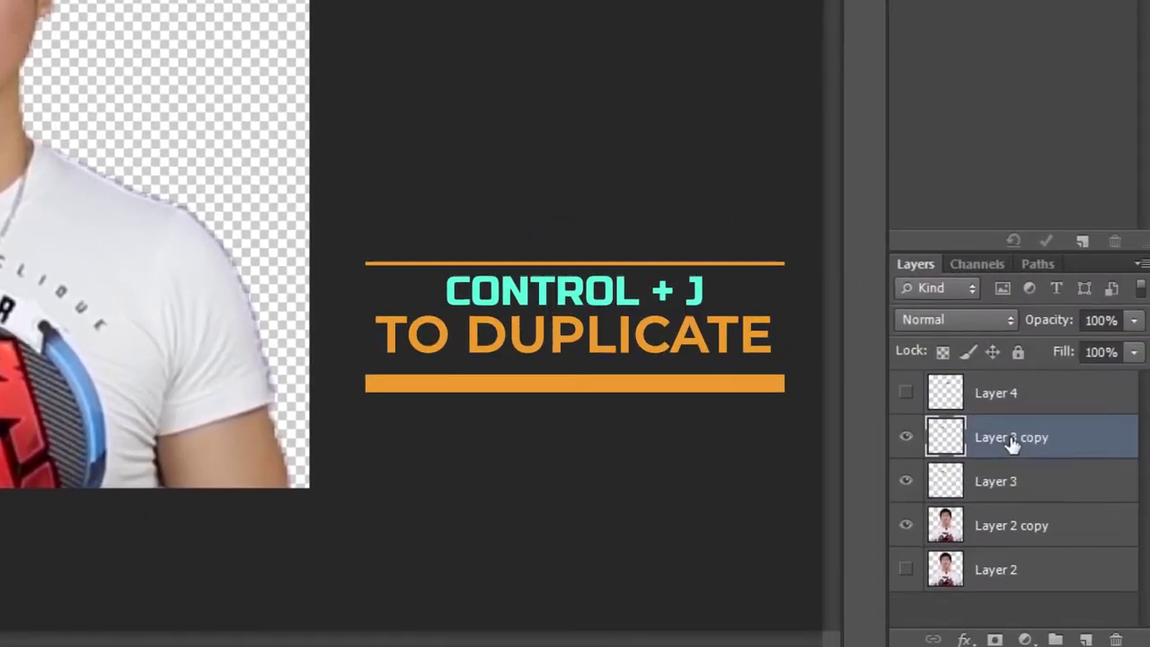
pyautogui.hotkey('ctrl', 't')
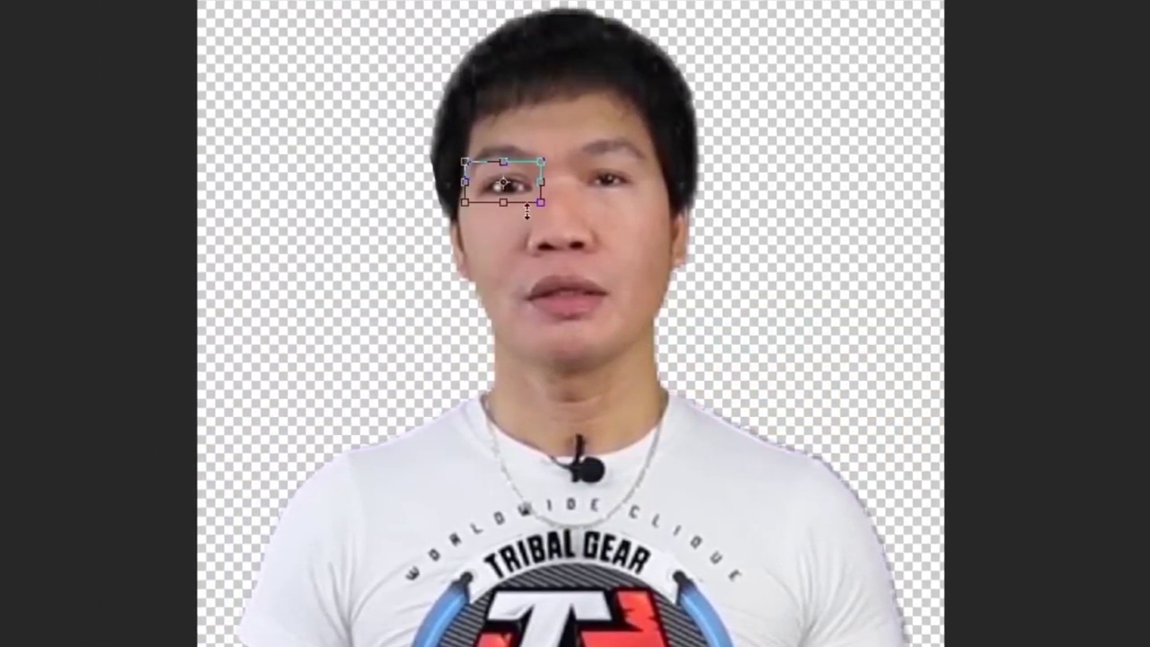
pyautogui.moveTo(519, 186); pyautogui.dragTo(628, 180)
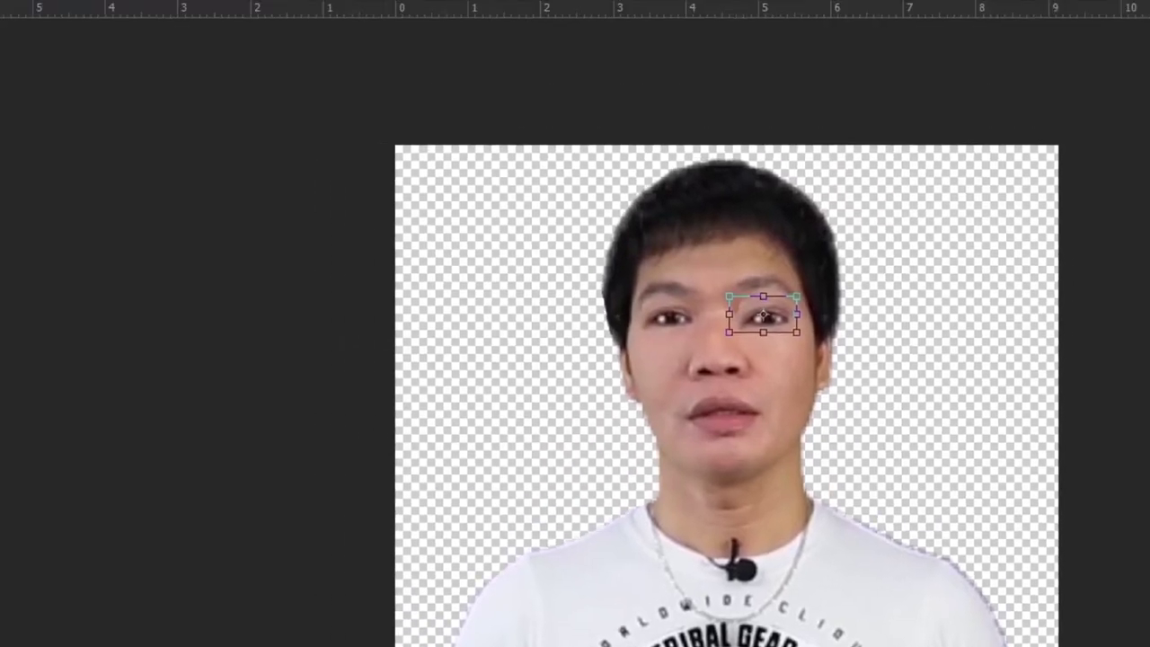
pyautogui.press('Return')
pyautogui.press('e')
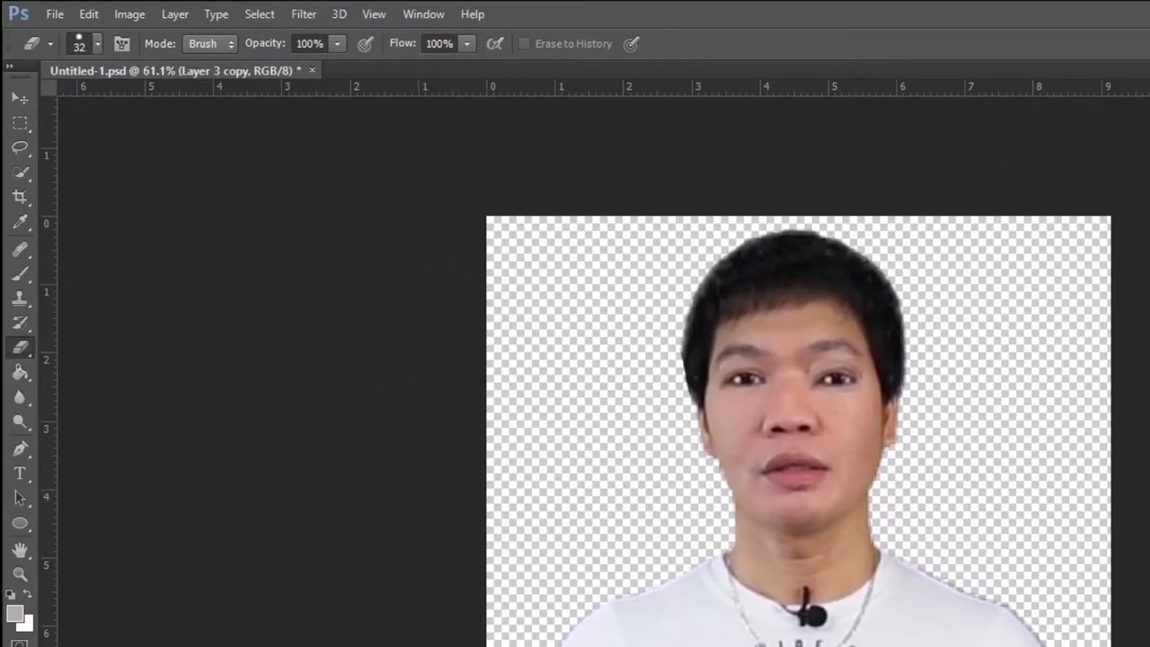
# Create a new 1080 × 1080 px, 300 ppi document with a transparent background.
pyautogui.click(55, 13)
pyautogui.click(74, 41)
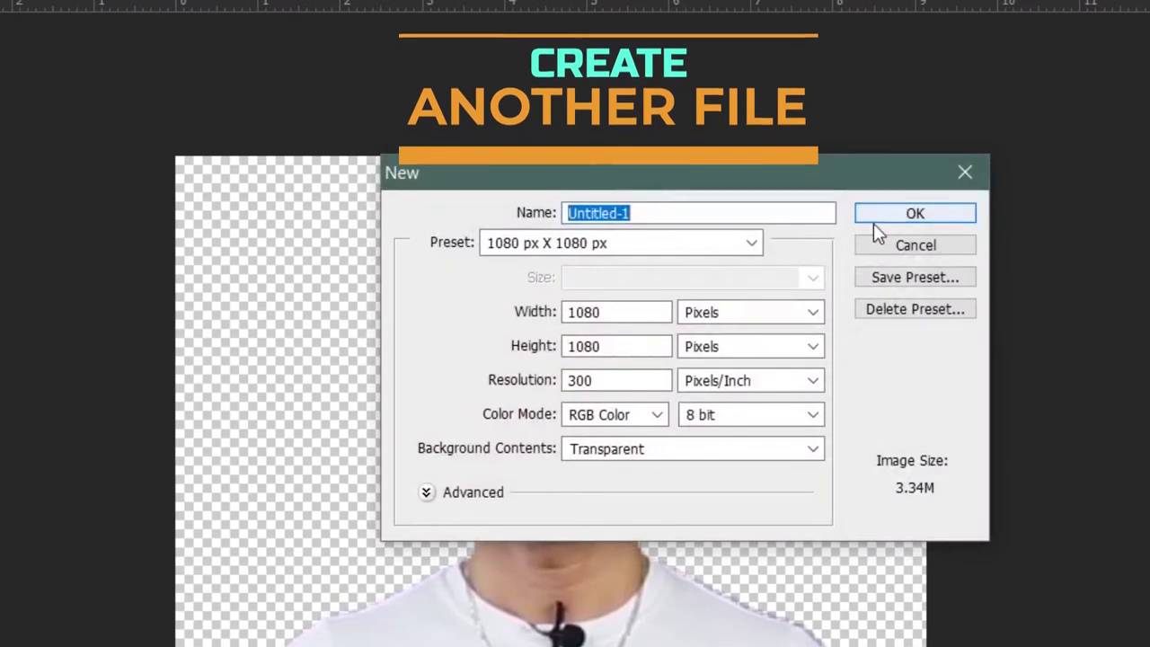
pyautogui.click(877, 218)
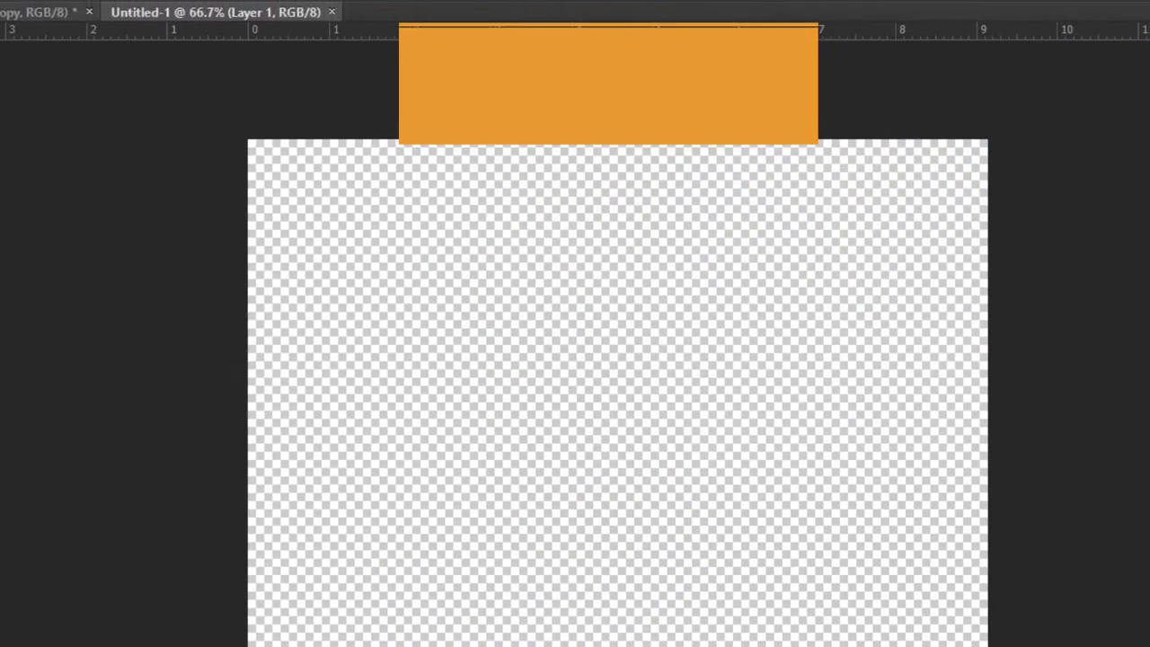
# Drag the eye layer into the new document and flip its canvas horizontally.
pyautogui.click(175, 61)
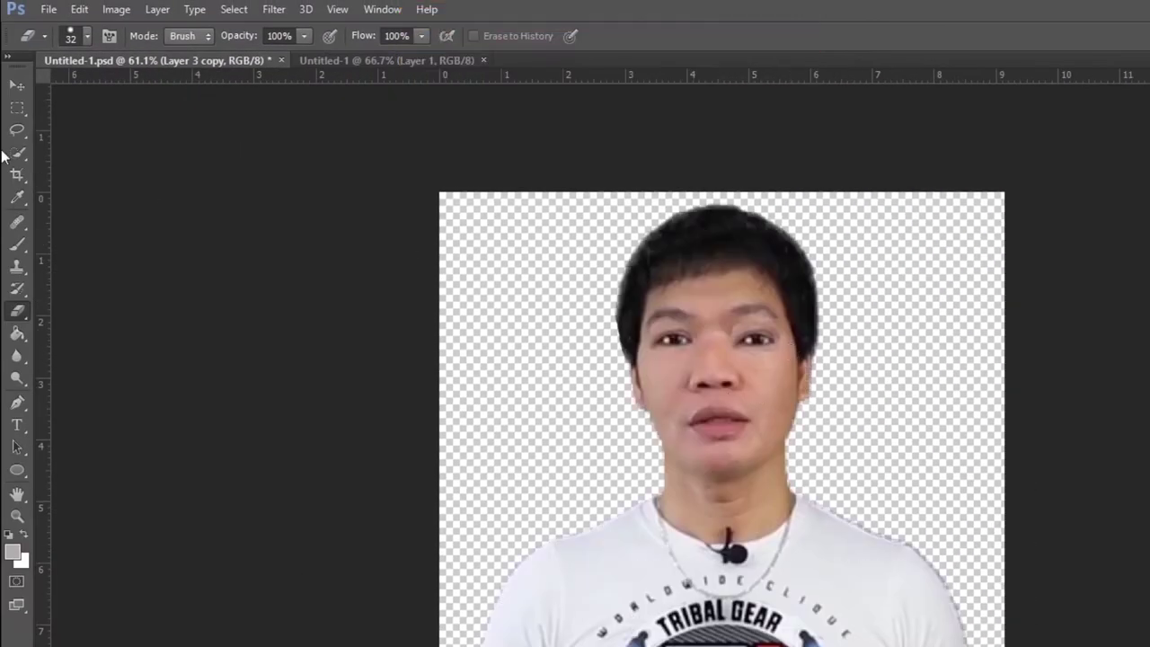
pyautogui.click(17, 84)
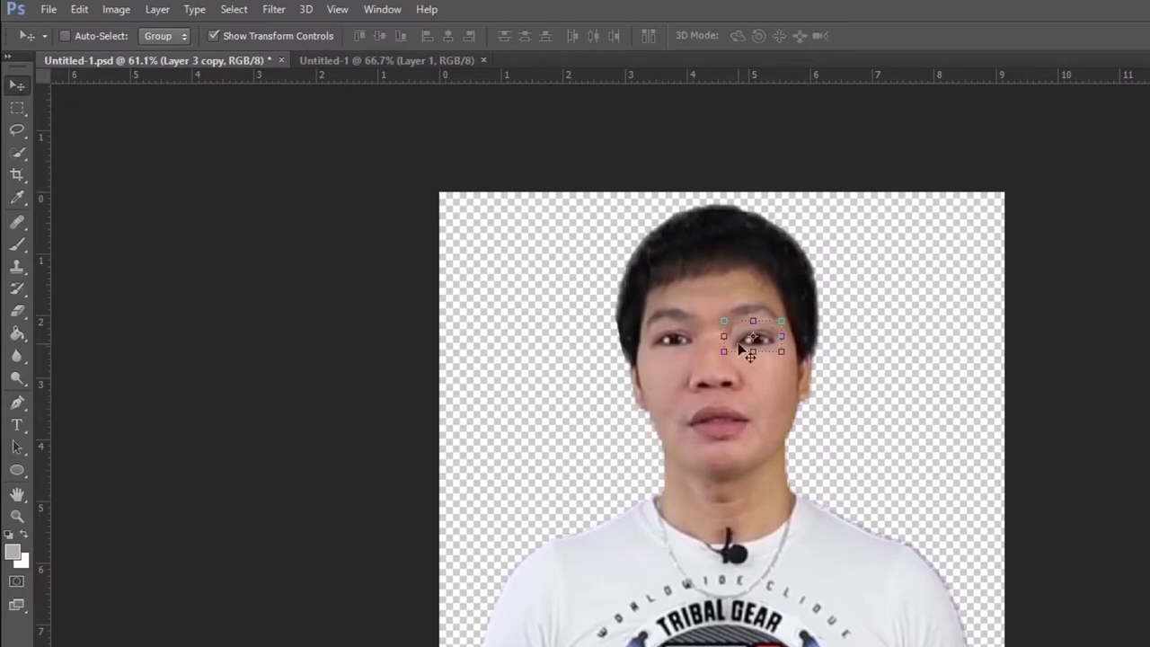
pyautogui.moveTo(742, 340)
pyautogui.mouseDown()
pyautogui.moveTo(447, 63)
pyautogui.moveTo(660, 395)
pyautogui.mouseUp()
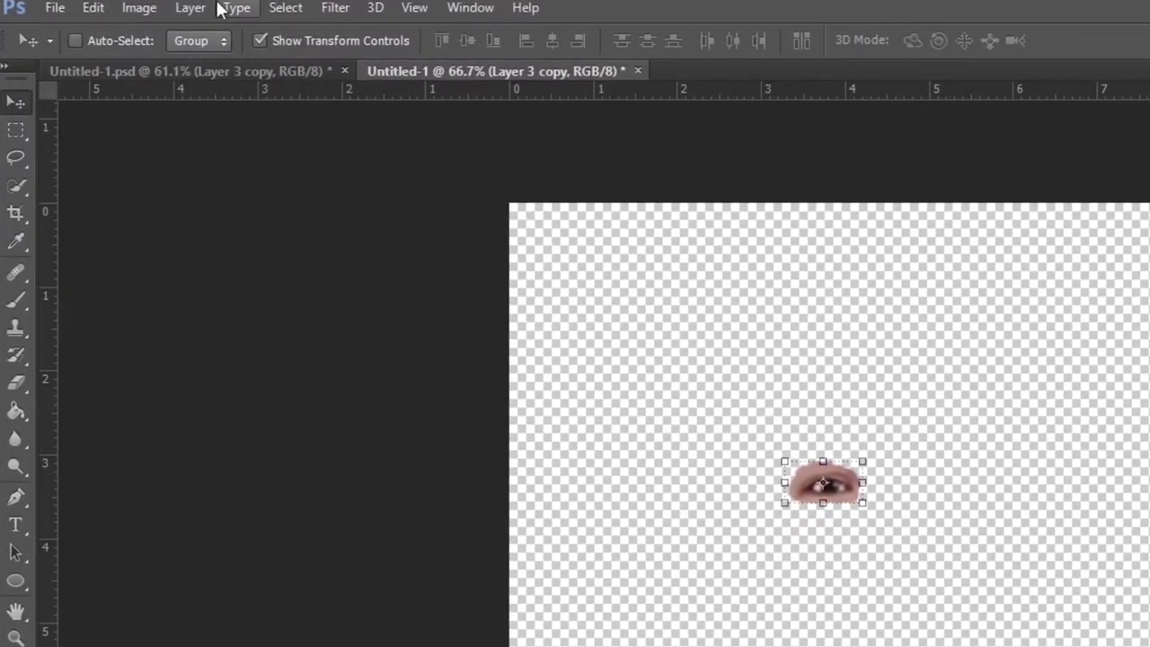
pyautogui.click(139, 7)
pyautogui.moveTo(194, 252)
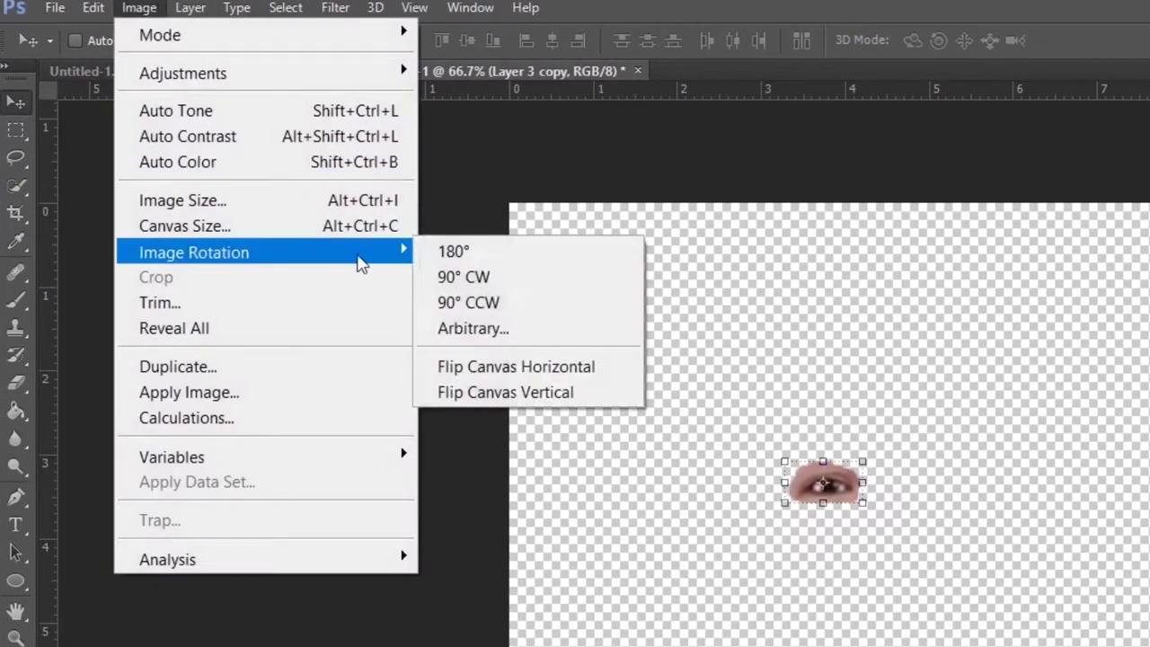
pyautogui.click(586, 364)
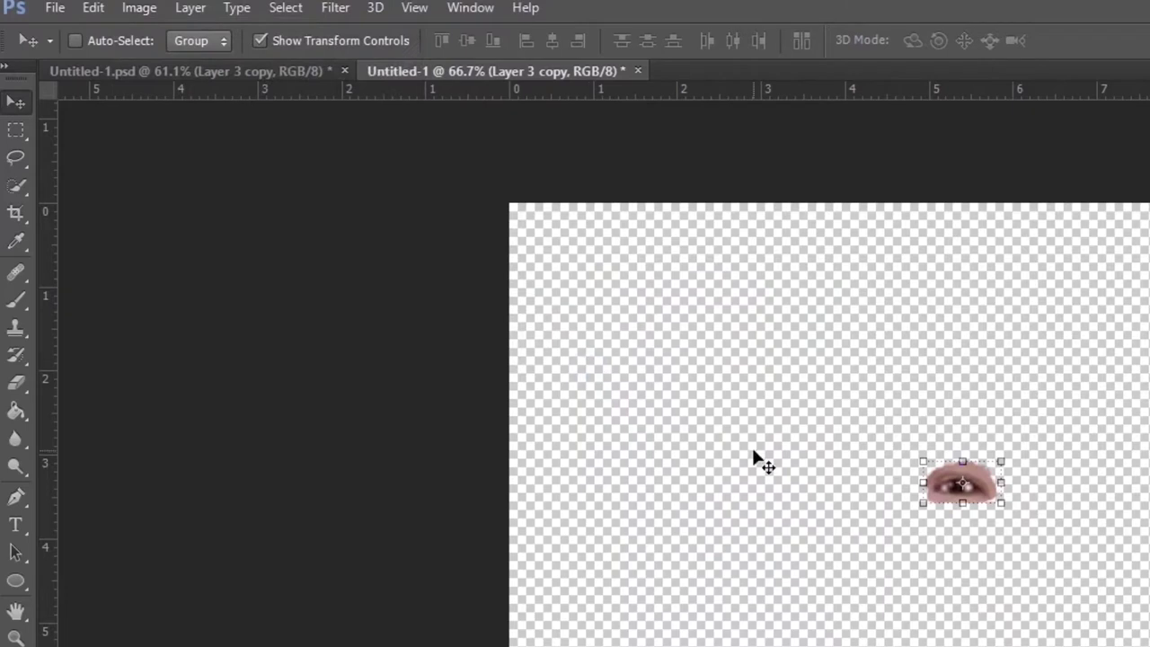
# Bring the mirrored eye back into the portrait and roughly position it over the right eye.
pyautogui.moveTo(944, 493)
pyautogui.mouseDown()
pyautogui.moveTo(199, 70)
pyautogui.moveTo(526, 276)
pyautogui.mouseUp()
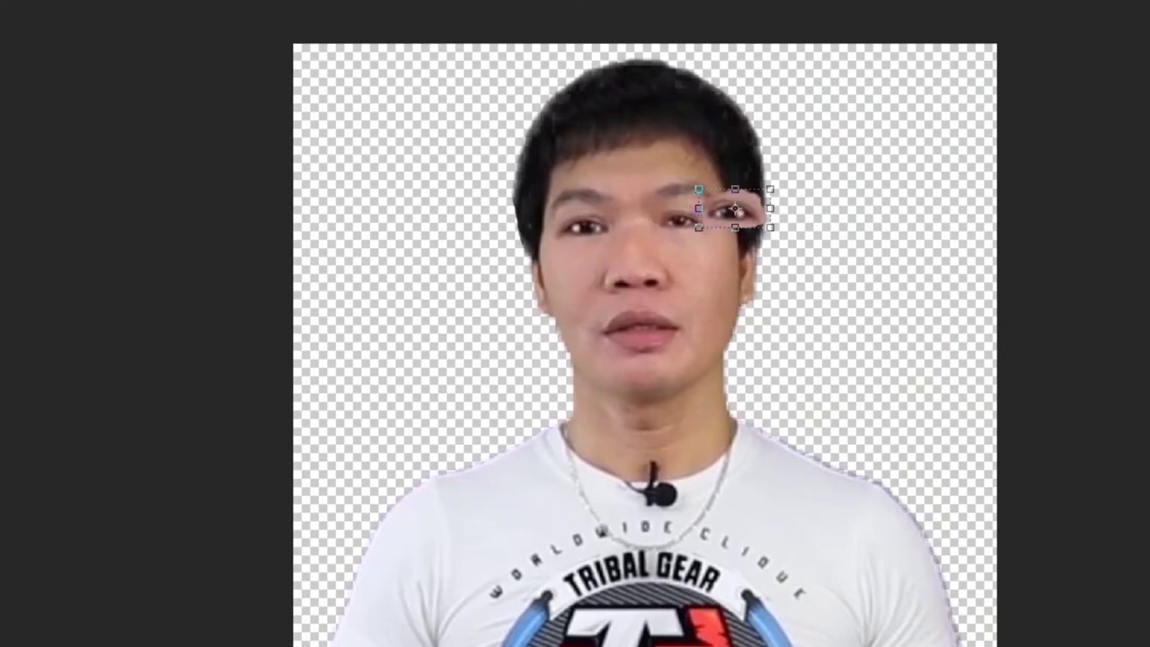
pyautogui.moveTo(734, 211); pyautogui.dragTo(694, 222)
pyautogui.moveTo(894, 215); pyautogui.dragTo(877, 190)
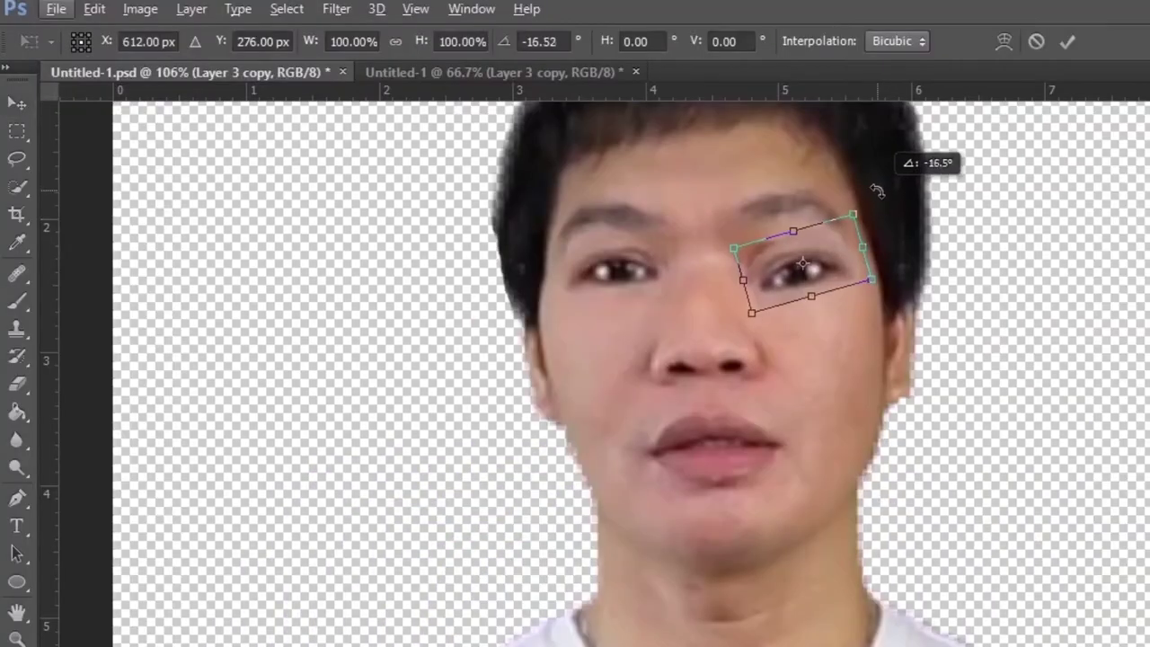
pyautogui.moveTo(802, 263); pyautogui.dragTo(798, 256)
pyautogui.moveTo(878, 193); pyautogui.dragTo(894, 216)
pyautogui.press('Left')
pyautogui.press('Left')
pyautogui.press('Left')
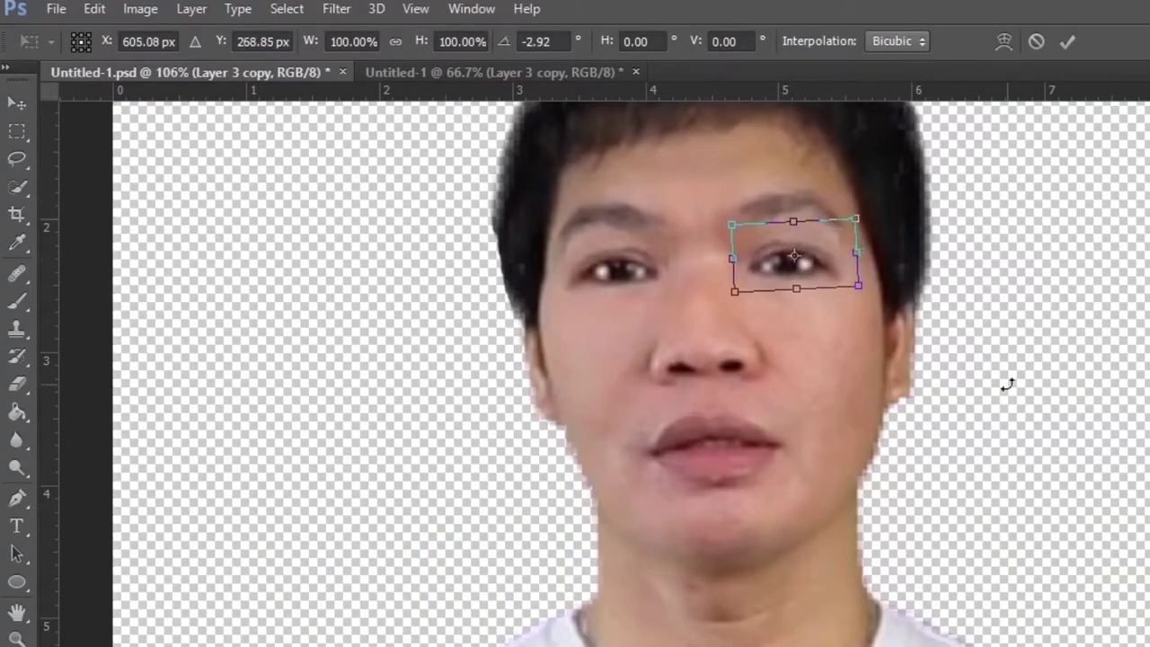
pyautogui.press('Return')
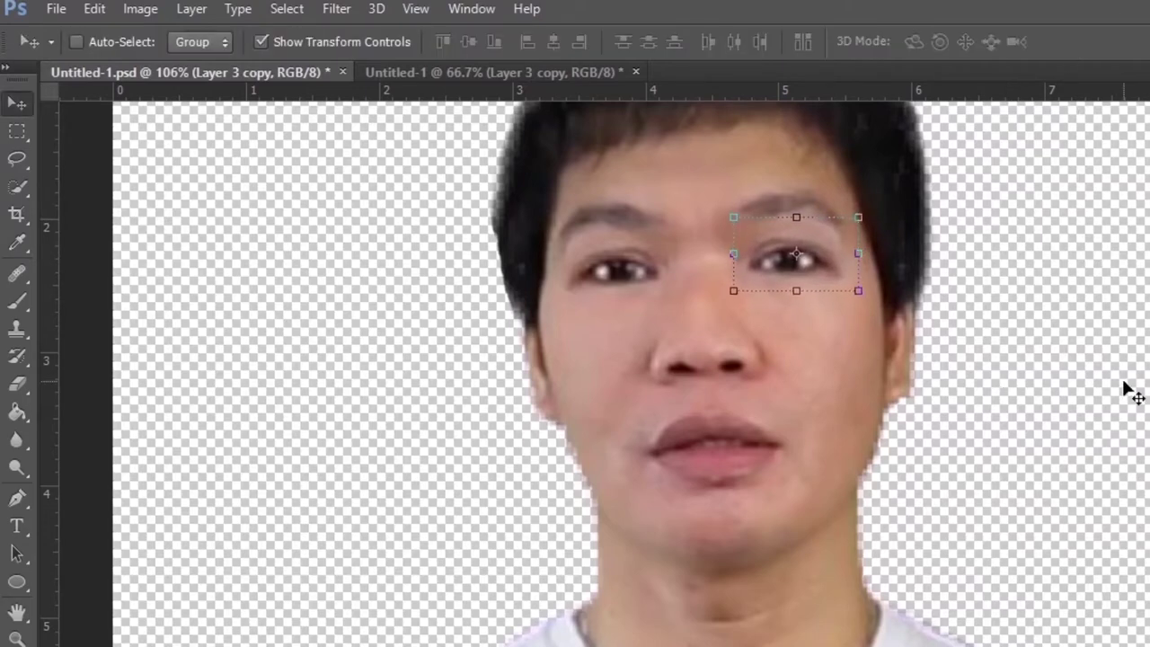
# Re-tilt the mirrored eye to about −2.33° and realign it over the right eye.
pyautogui.hotkey('ctrl', 't')
pyautogui.press('Escape')
pyautogui.scroll(-2, 1041, 403)
pyautogui.hotkey('alt', 'w')
pyautogui.moveTo(911, 225); pyautogui.dragTo(909, 223)
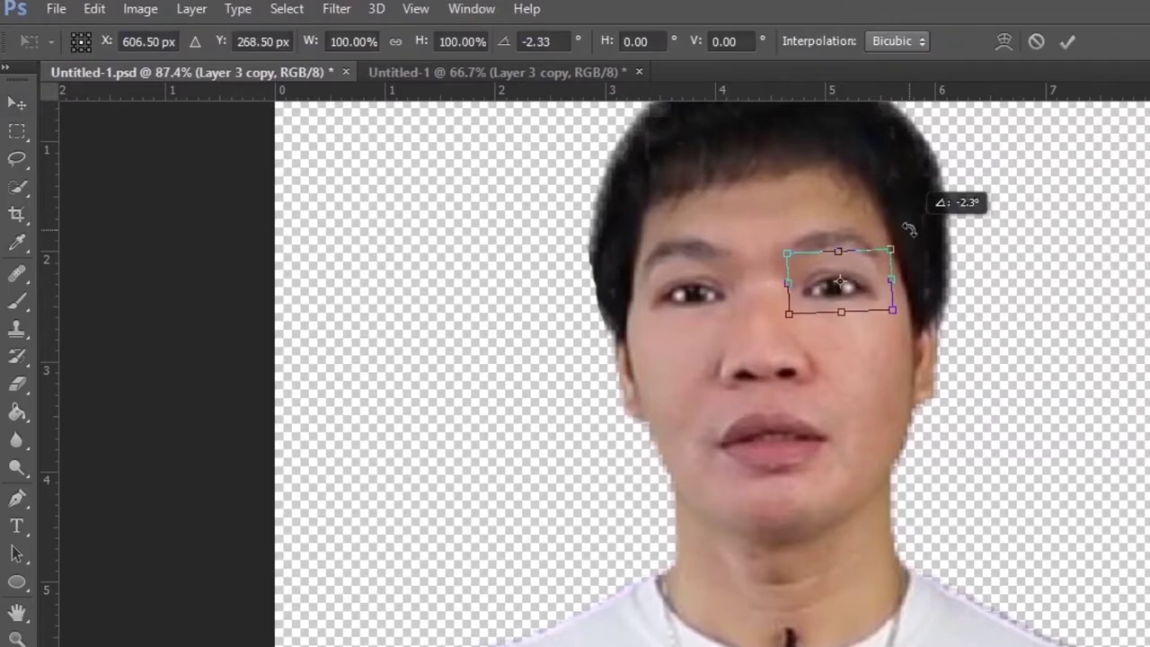
pyautogui.moveTo(840, 284); pyautogui.dragTo(833, 277)
pyautogui.press('Return')
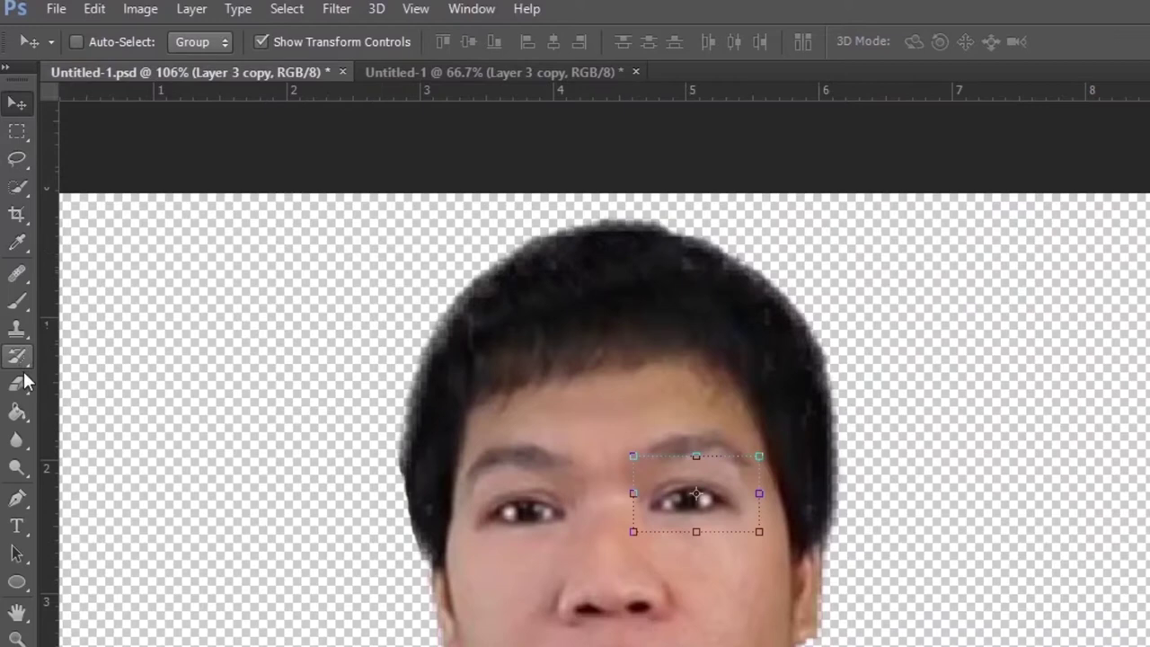
pyautogui.click(17, 383)
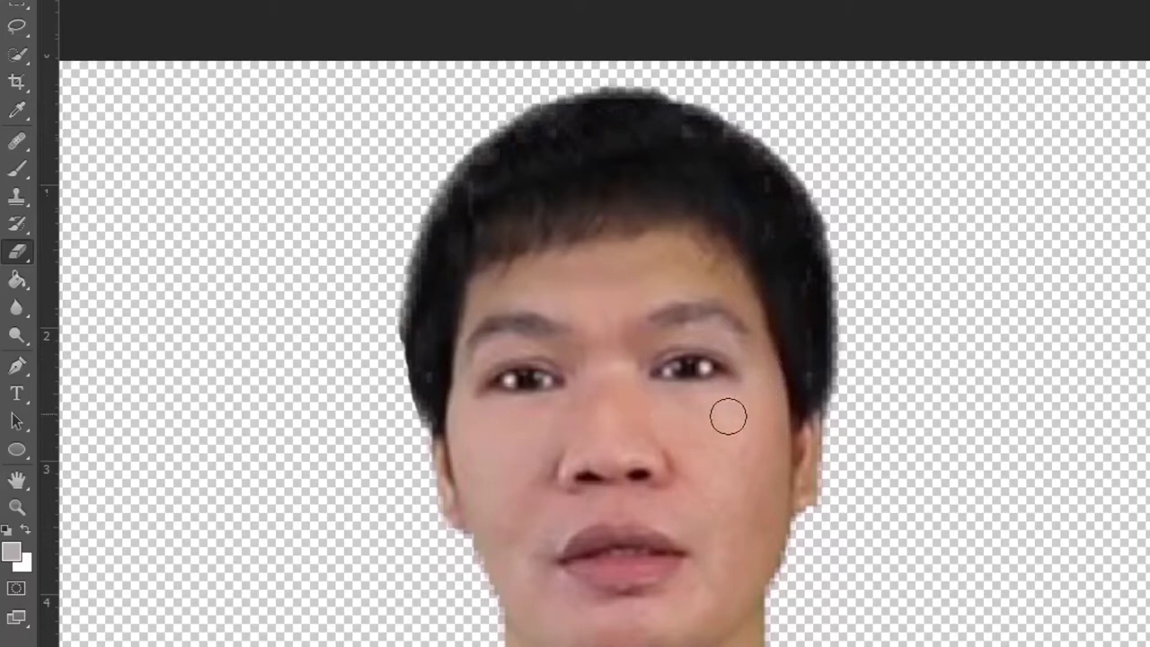
# Merge Layer 3 and both Layer 3 copy layers into one, then select Layer 2 copy.
pyautogui.hotkey('ctrl', '-')
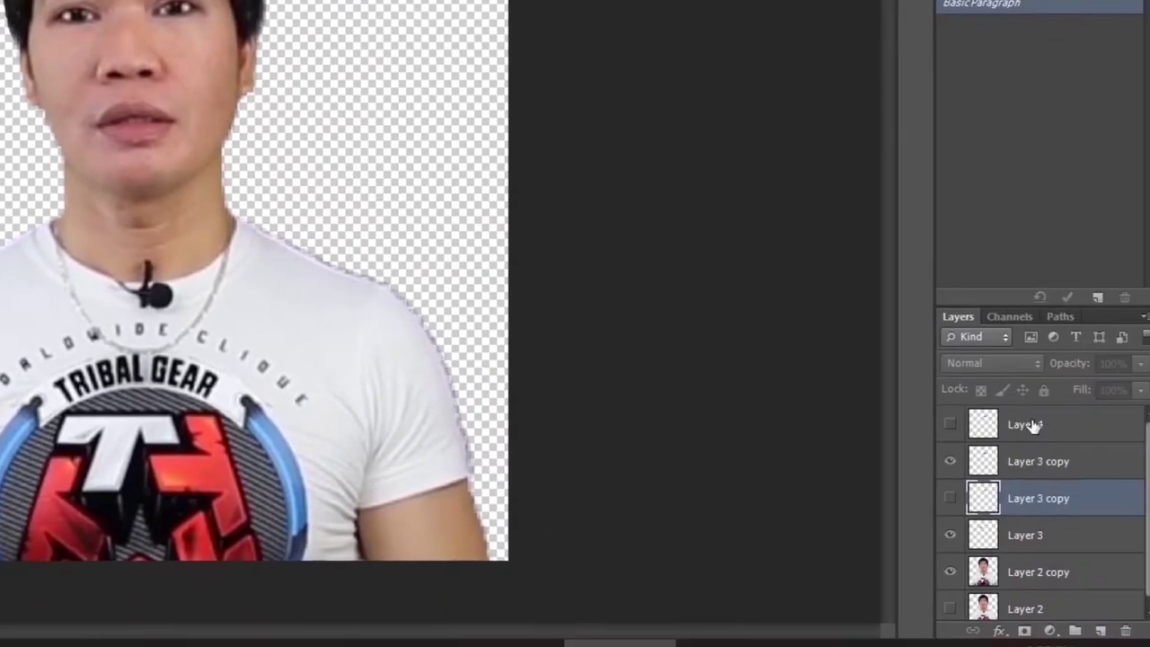
pyautogui.keyDown('ctrl'); pyautogui.click(1033, 537); pyautogui.keyUp('ctrl')
pyautogui.keyDown('ctrl'); pyautogui.click(1040, 464); pyautogui.keyUp('ctrl')
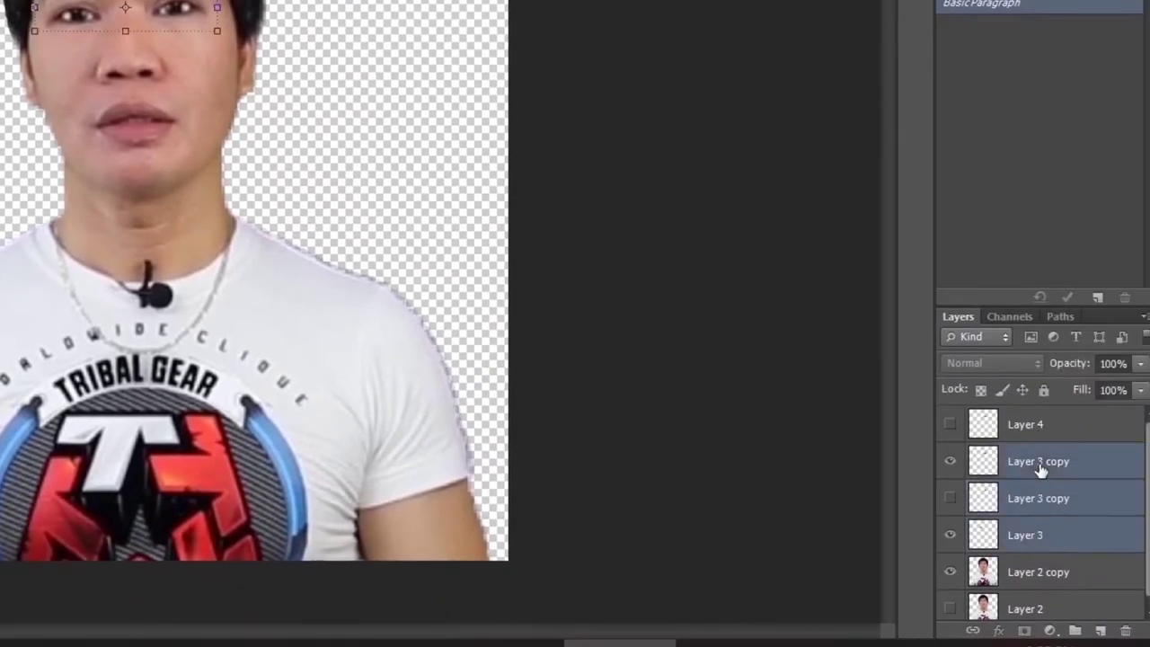
pyautogui.rightClick(1040, 467)
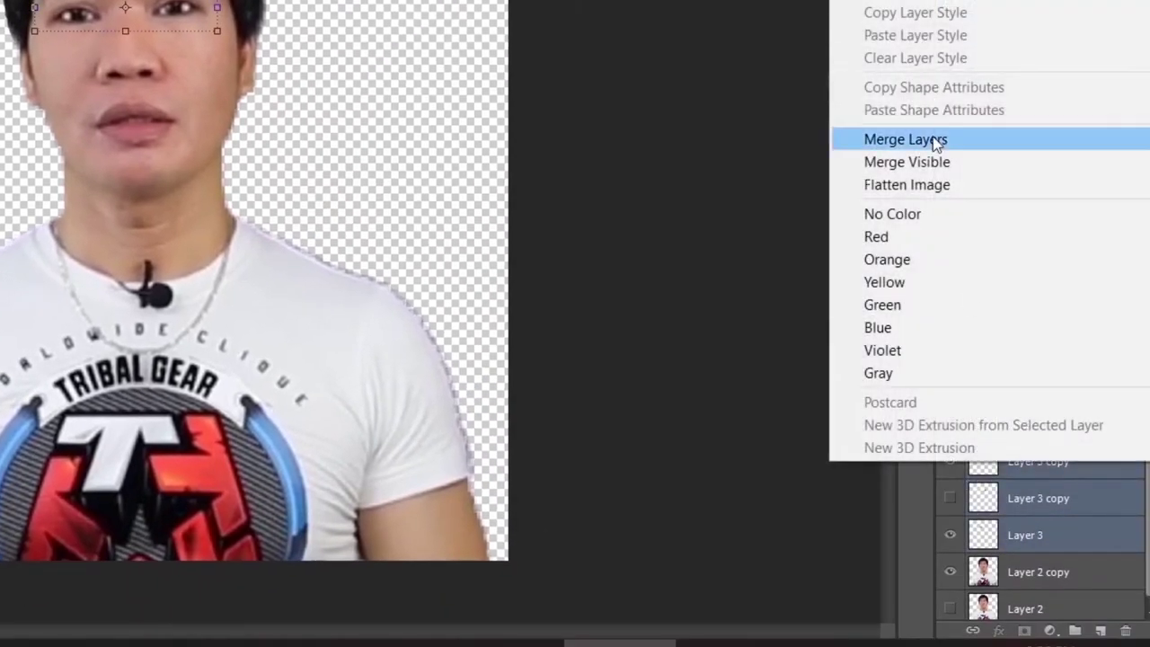
pyautogui.click(934, 142)
pyautogui.hotkey('ctrl', '+')
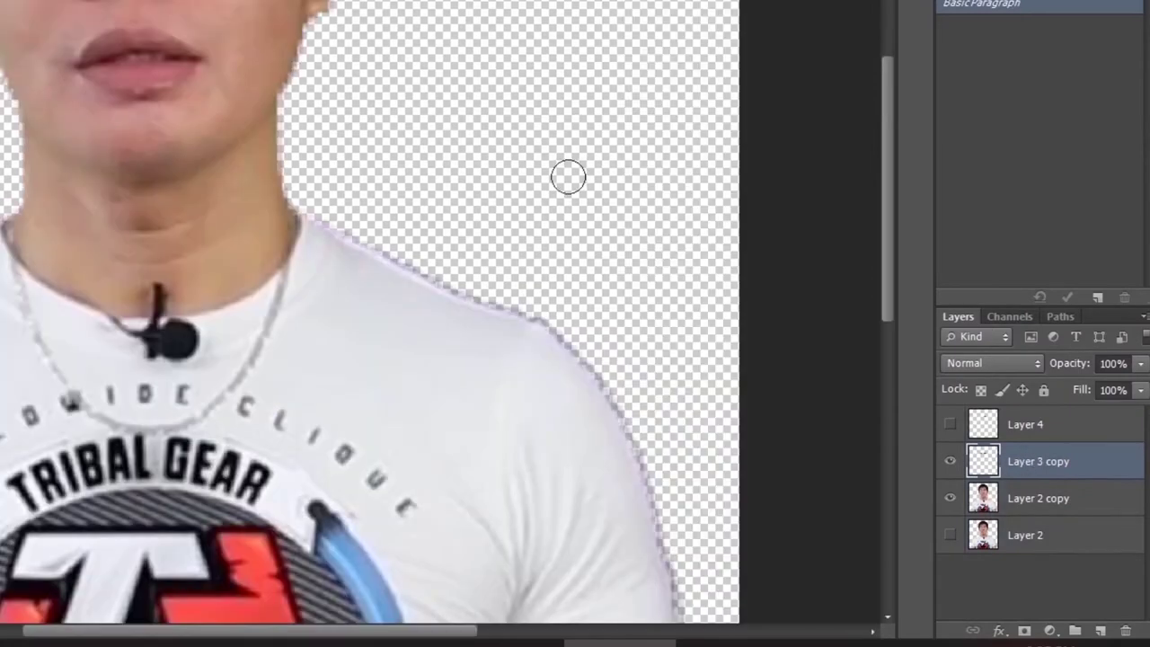
pyautogui.click(1042, 499)
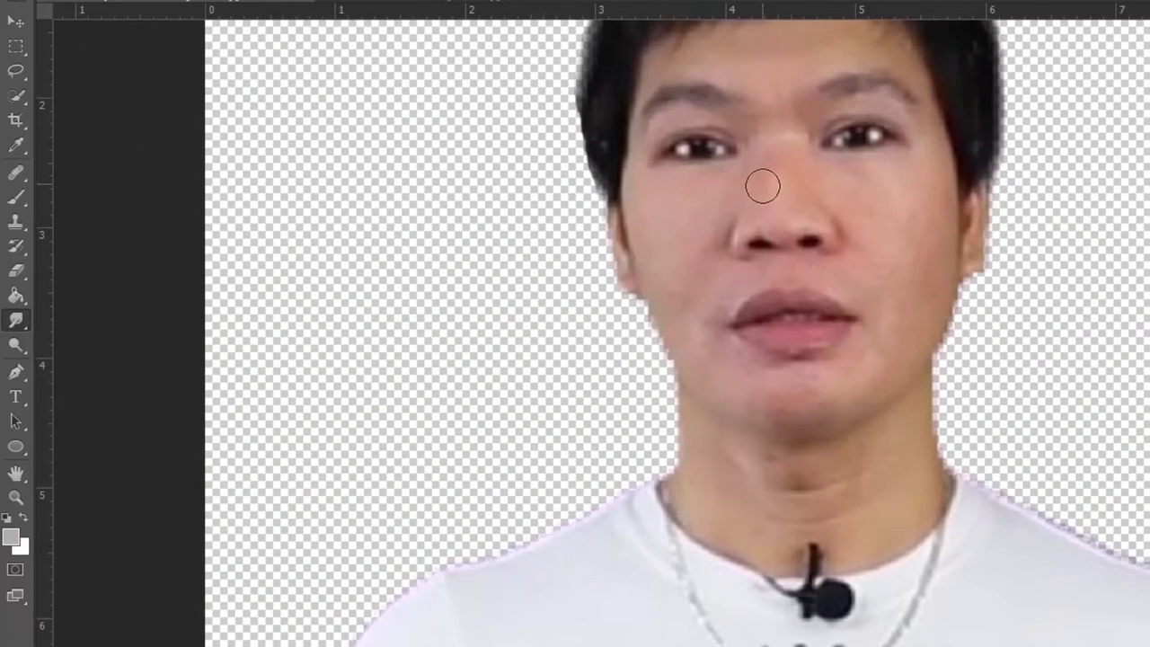
# Work the Smudge tool at 50% strength over the nose and facial skin on Layer 2 copy.
pyautogui.rightClick(33, 250)
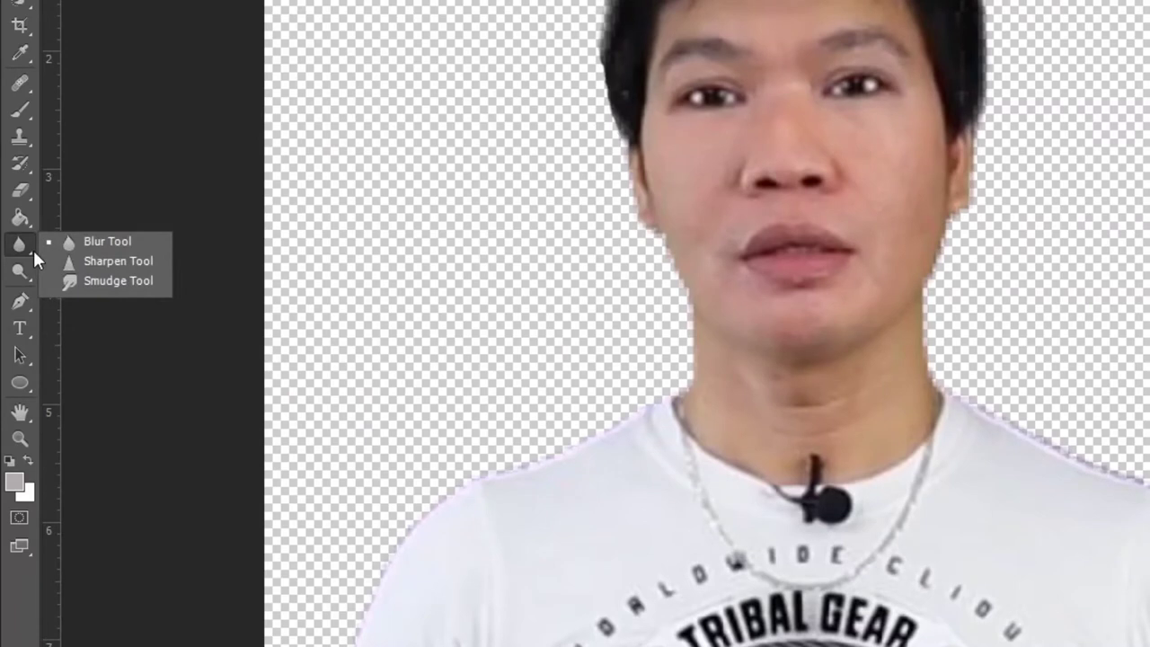
pyautogui.click(118, 280)
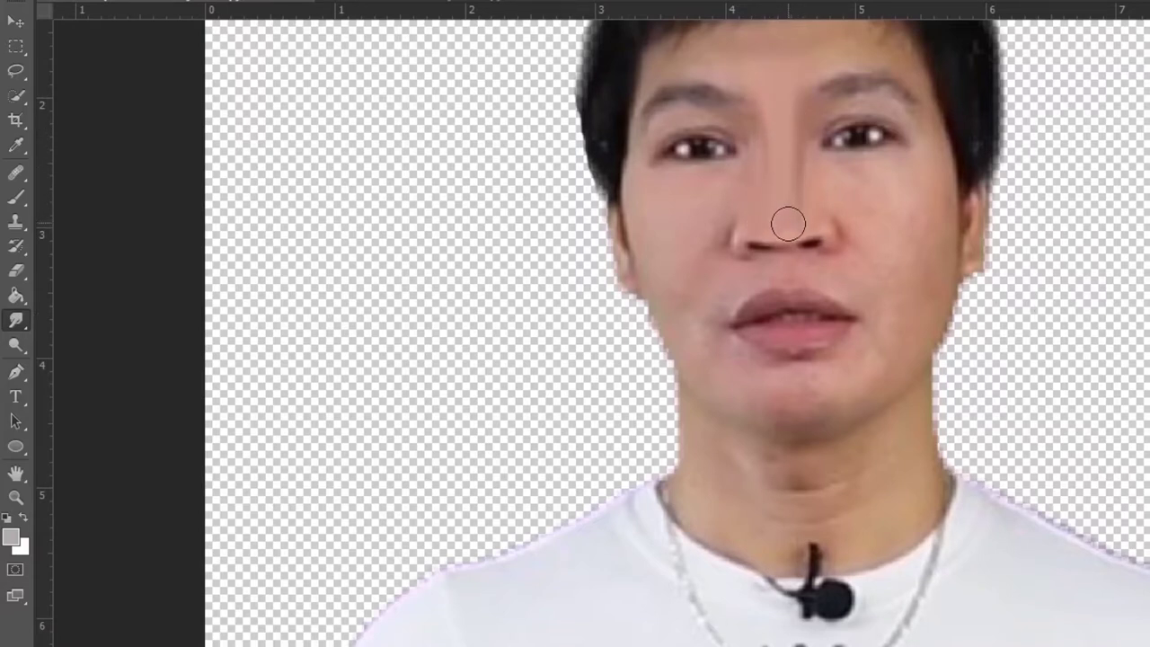
pyautogui.scroll(-2, 1125, 255)
pyautogui.scroll(-2, 1125, 255)
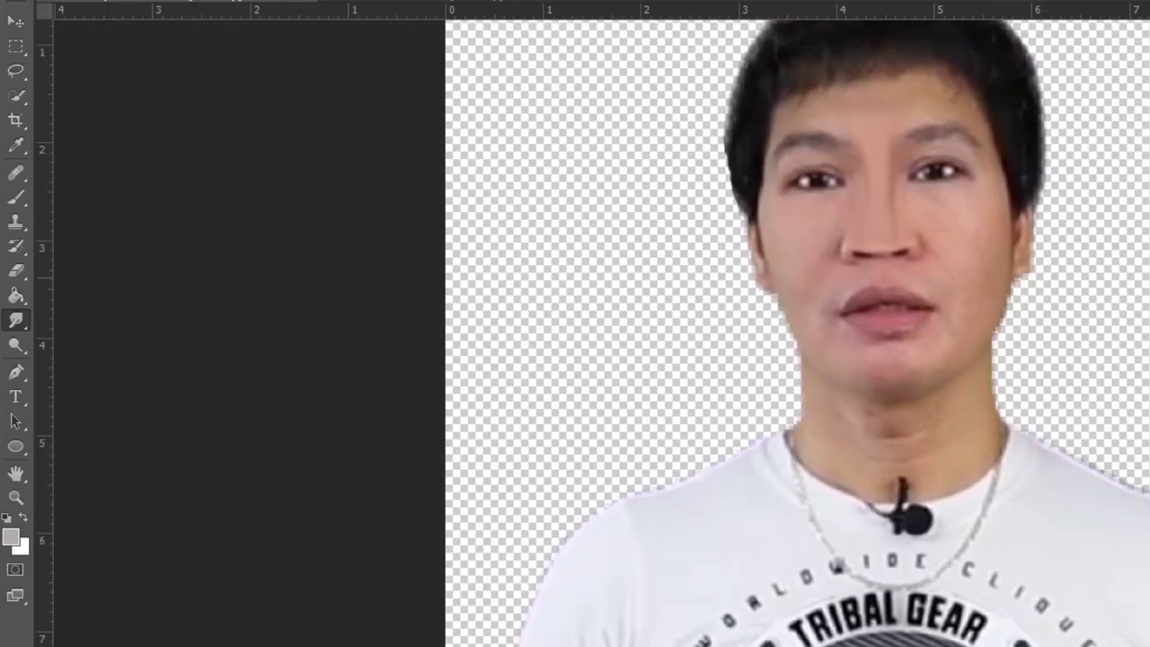
pyautogui.scroll(1, 1140, 288)
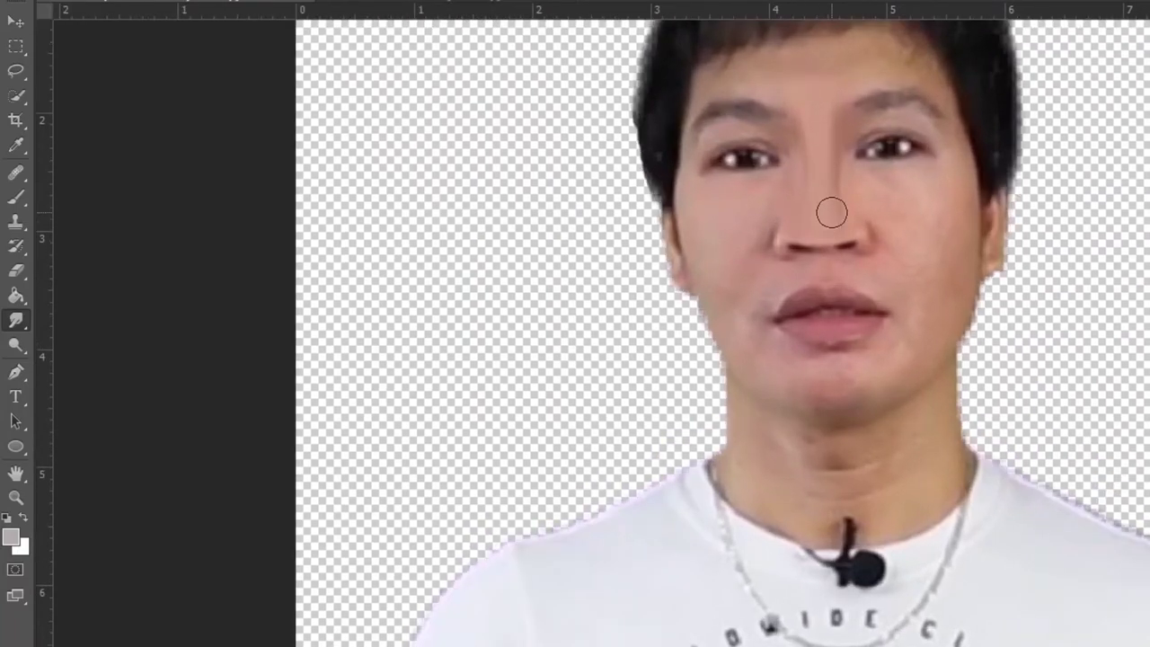
pyautogui.scroll(-1, 1093, 339)
pyautogui.scroll(-1, 1094, 342)
pyautogui.scroll(2, 1094, 341)
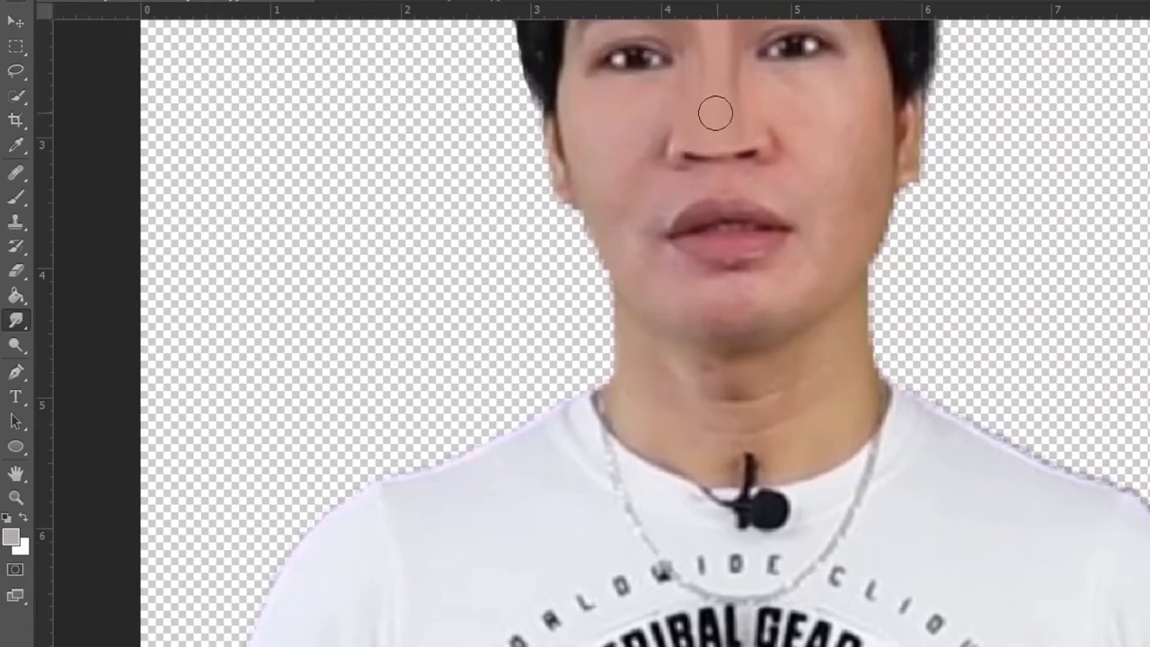
pyautogui.scroll(-1, 1049, 356)
pyautogui.scroll(-1, 1048, 358)
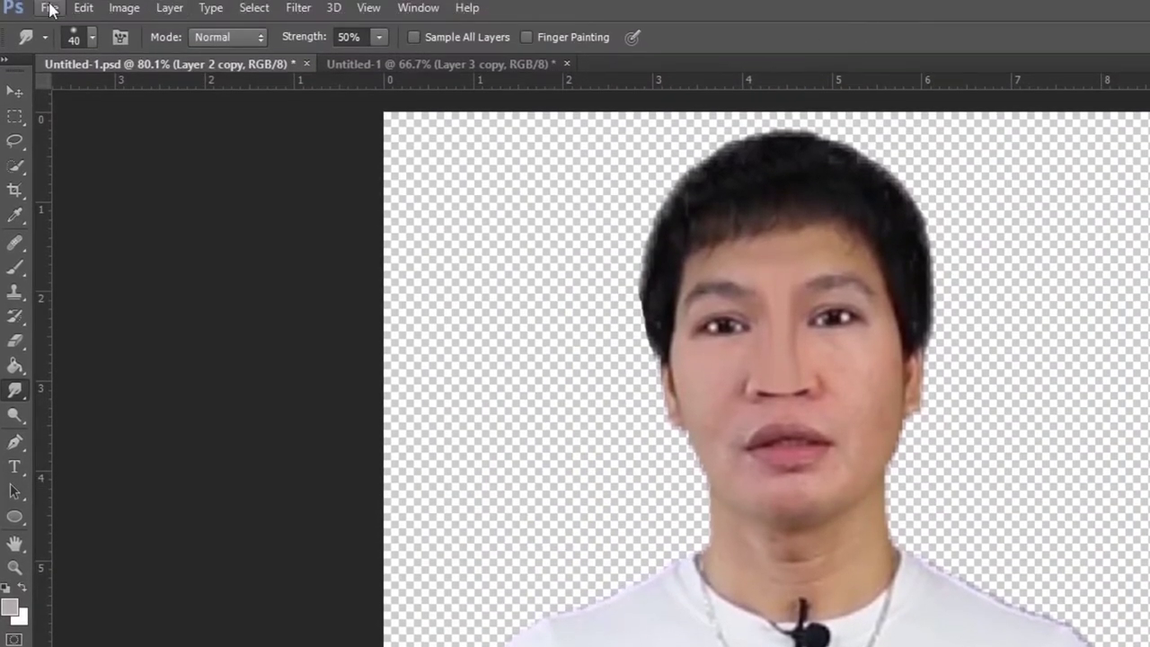
pyautogui.click(50, 7)
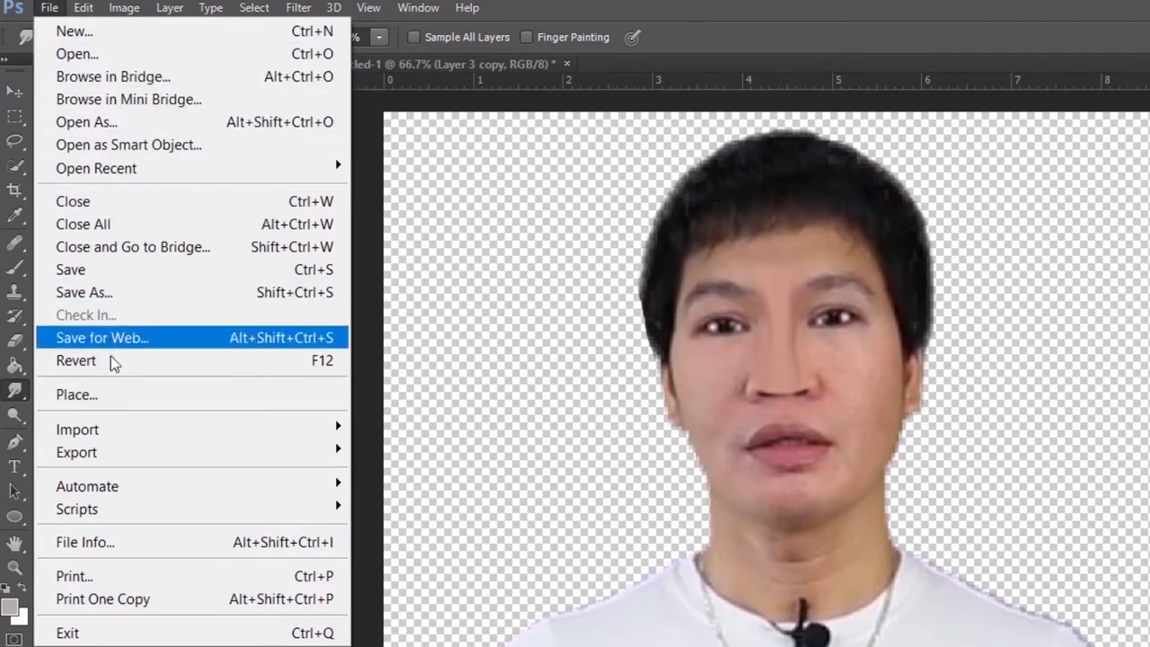
# Use File > Place to bring the AVATAR-EYE-GOLDEN image into Untitled-1.psd.
pyautogui.click(635, 455)
pyautogui.doubleClick(774, 509)
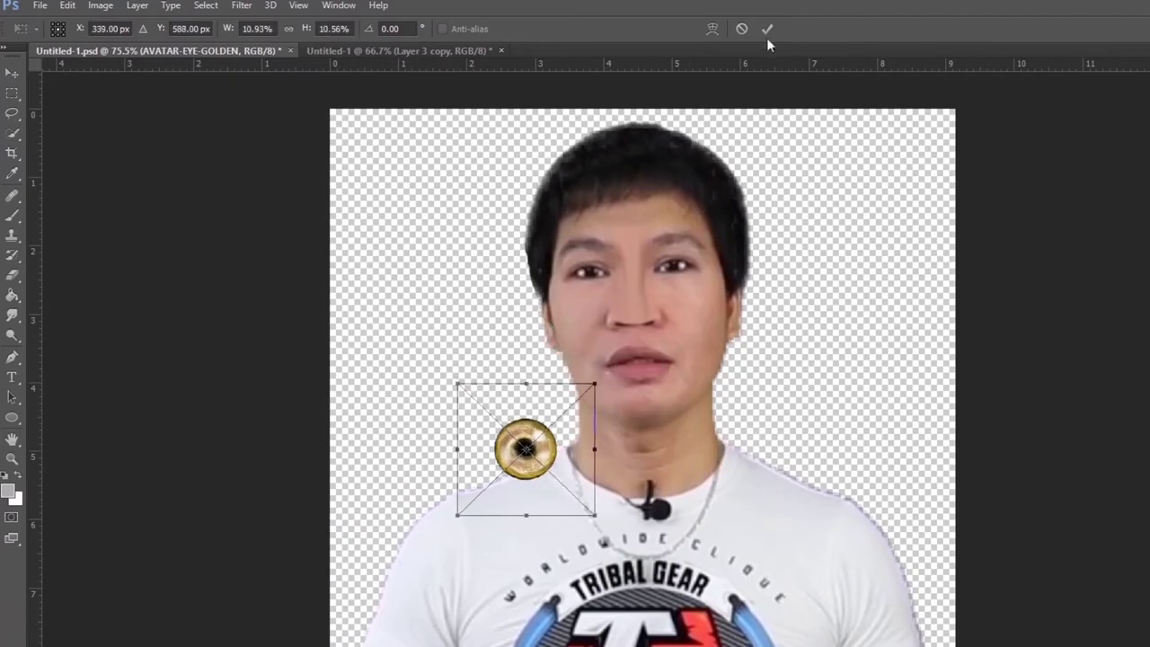
# Commit the shrunken golden eye and move it onto the portrait's left eye.
pyautogui.click(766, 28)
pyautogui.scroll(5, 894, 512)
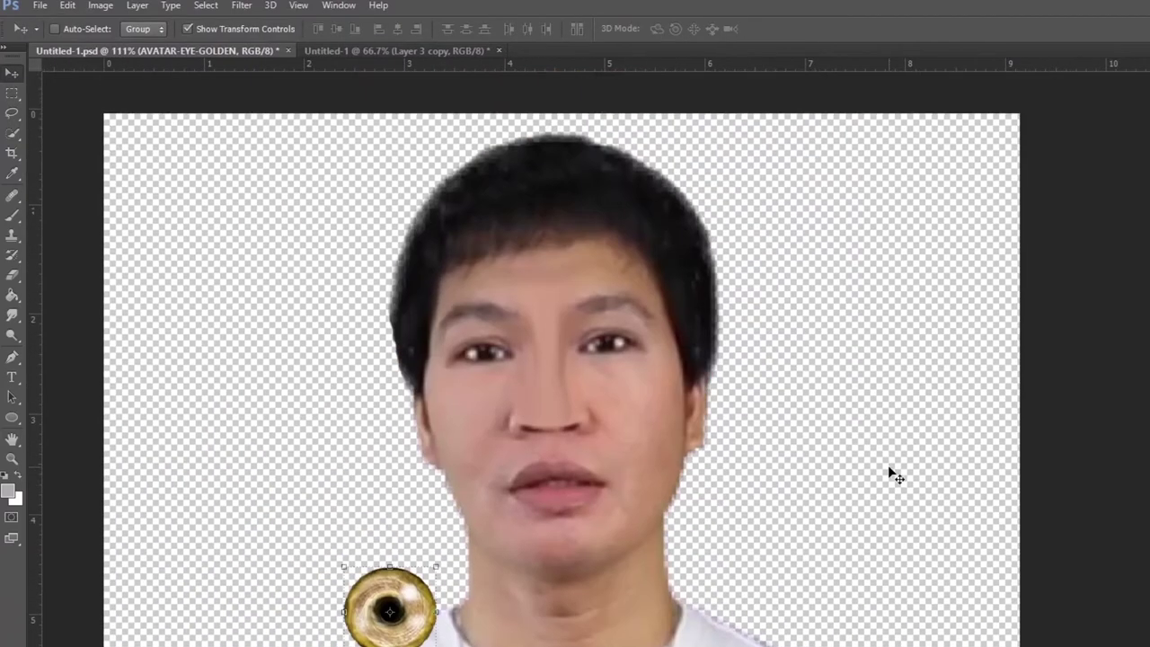
pyautogui.hotkey('ctrl', 't')
pyautogui.moveTo(366, 505)
pyautogui.mouseDown()
pyautogui.moveTo(497, 329)
pyautogui.moveTo(381, 481)
pyautogui.moveTo(504, 265)
pyautogui.mouseUp()
pyautogui.press('Return')
pyautogui.scroll(2, 603, 482)
pyautogui.hotkey('ctrl', 't')
pyautogui.press('Return')
pyautogui.scroll(2, 905, 458)
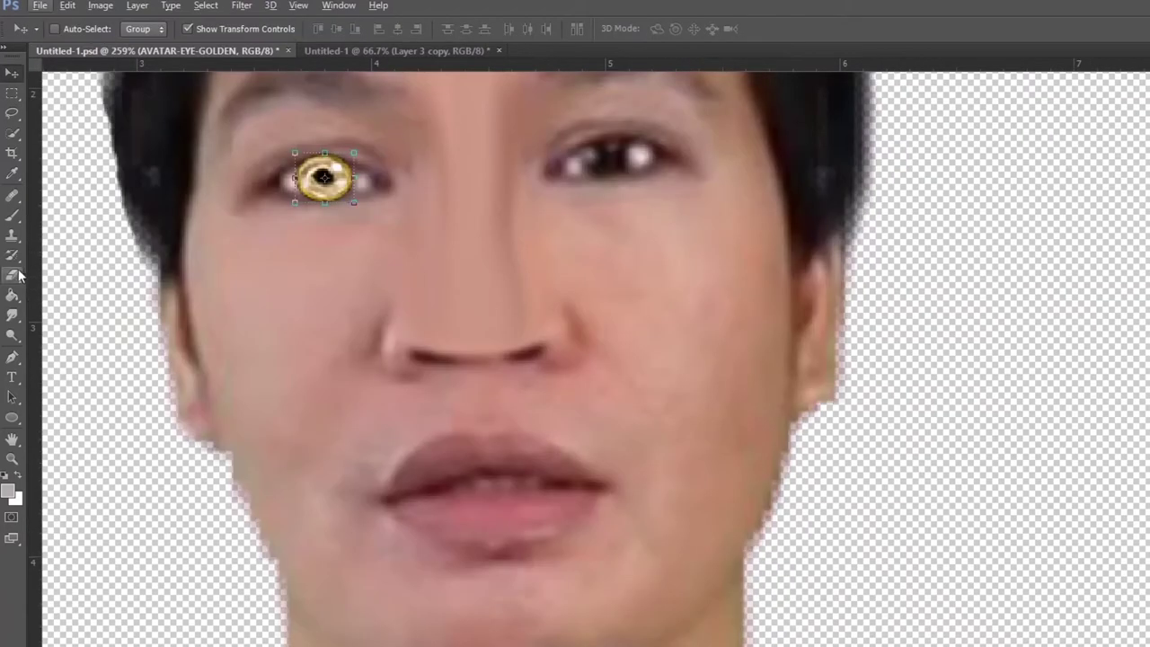
# Rasterize the golden eye layer and erase its edges with a 22 px eraser to fit the eyelids.
pyautogui.click(13, 275)
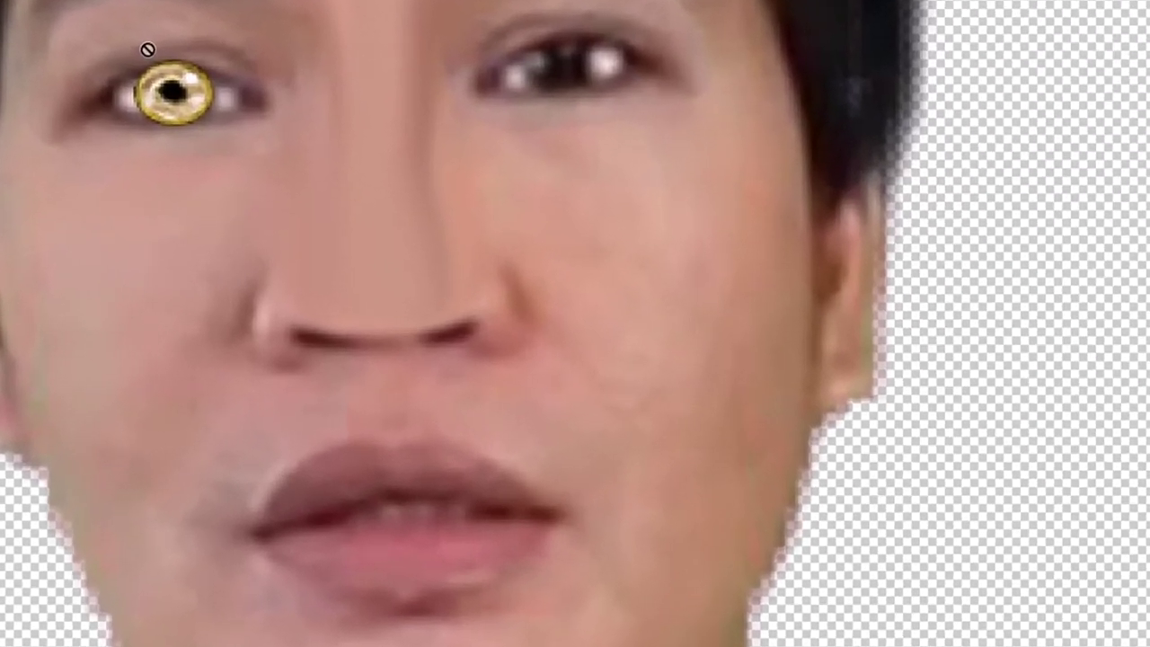
pyautogui.click(310, 151)
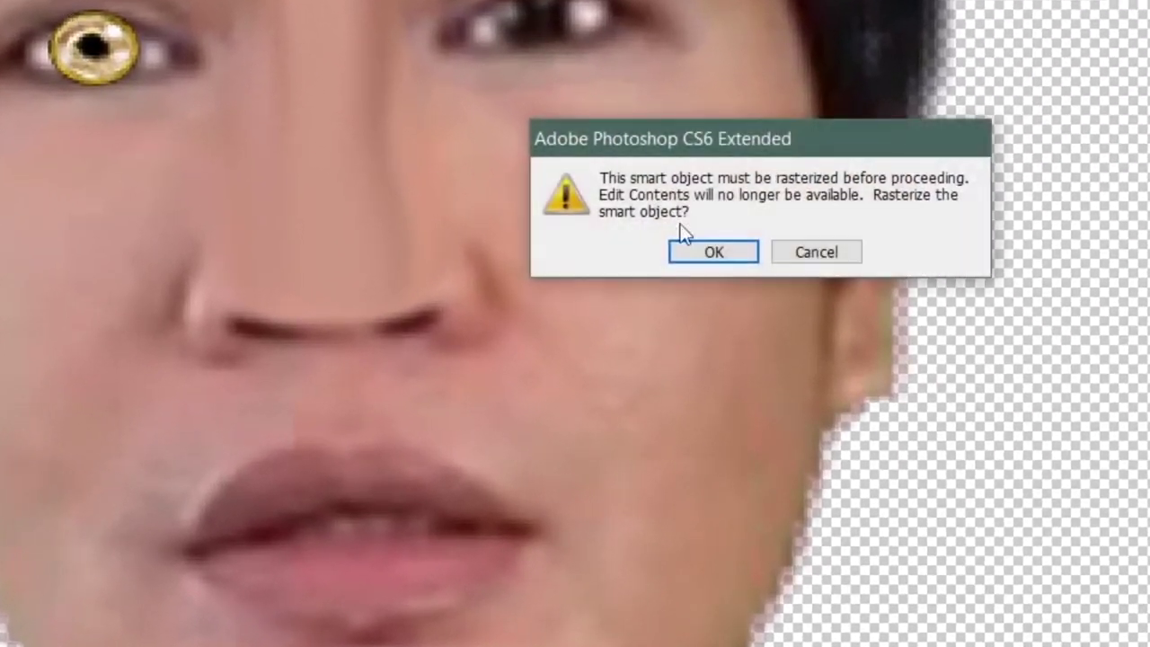
pyautogui.click(735, 244)
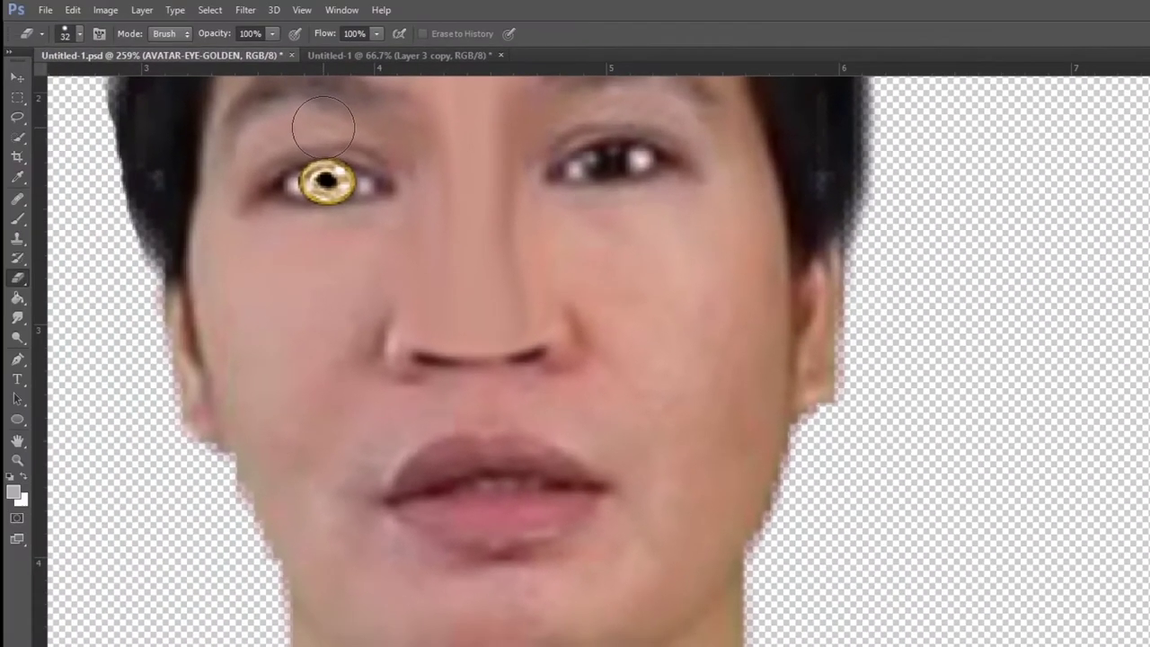
pyautogui.click(79, 34)
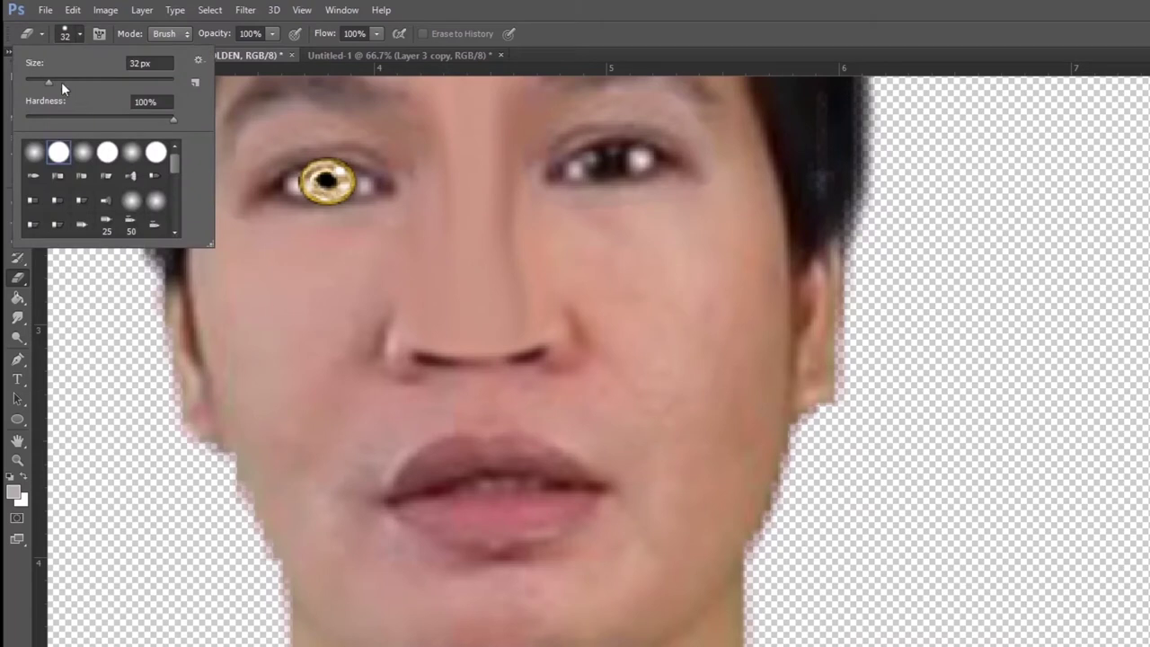
pyautogui.moveTo(48, 81); pyautogui.dragTo(46, 82)
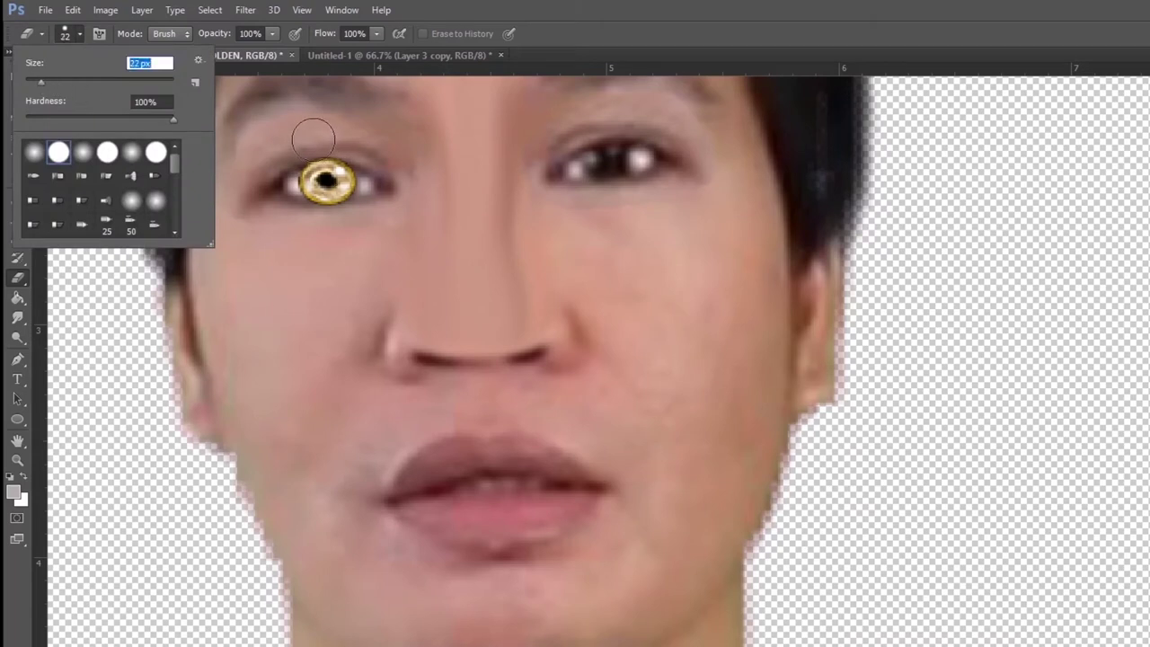
pyautogui.press('Return')
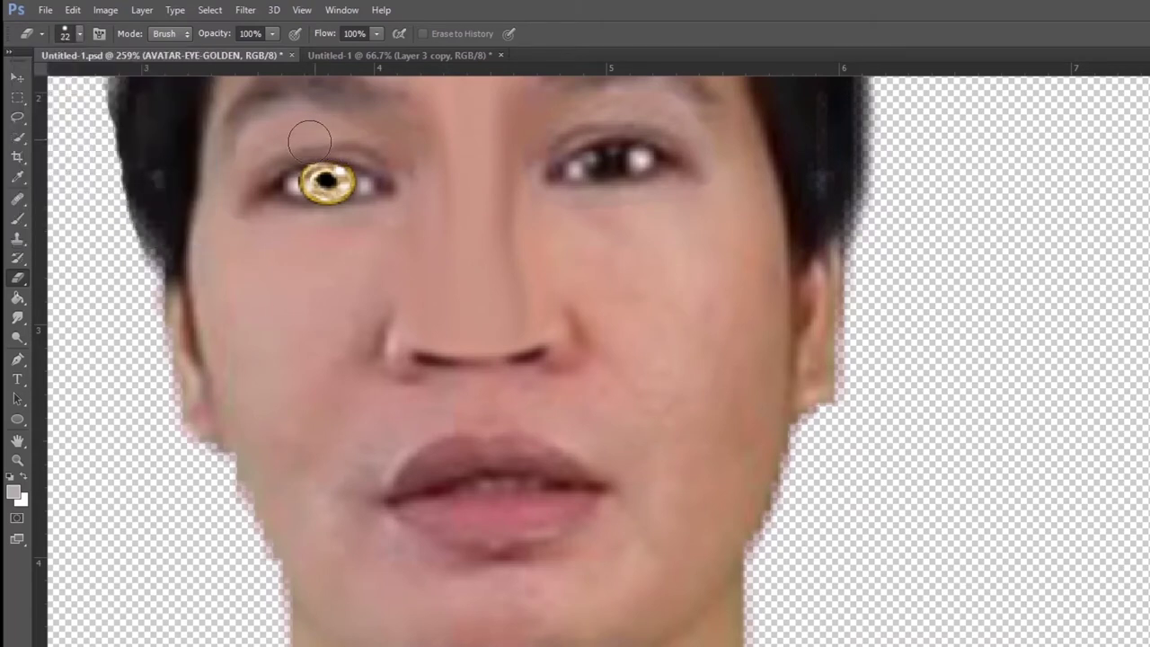
pyautogui.moveTo(343, 224); pyautogui.dragTo(359, 221)
pyautogui.scroll(2, 670, 264)
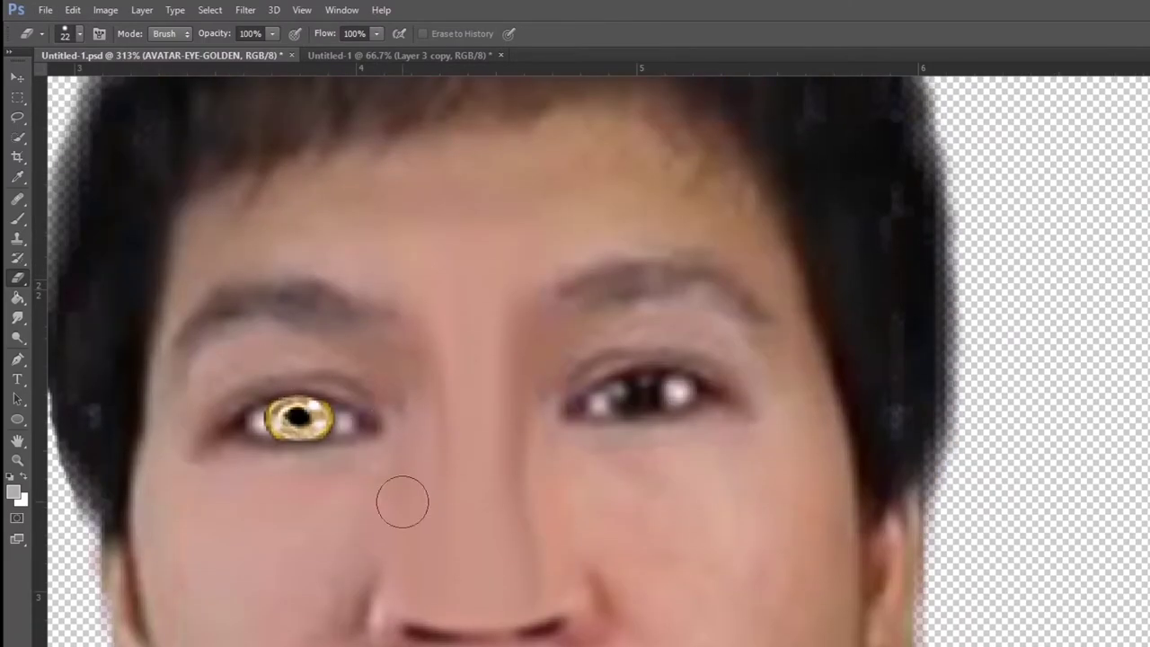
pyautogui.scroll(-2, 480, 473)
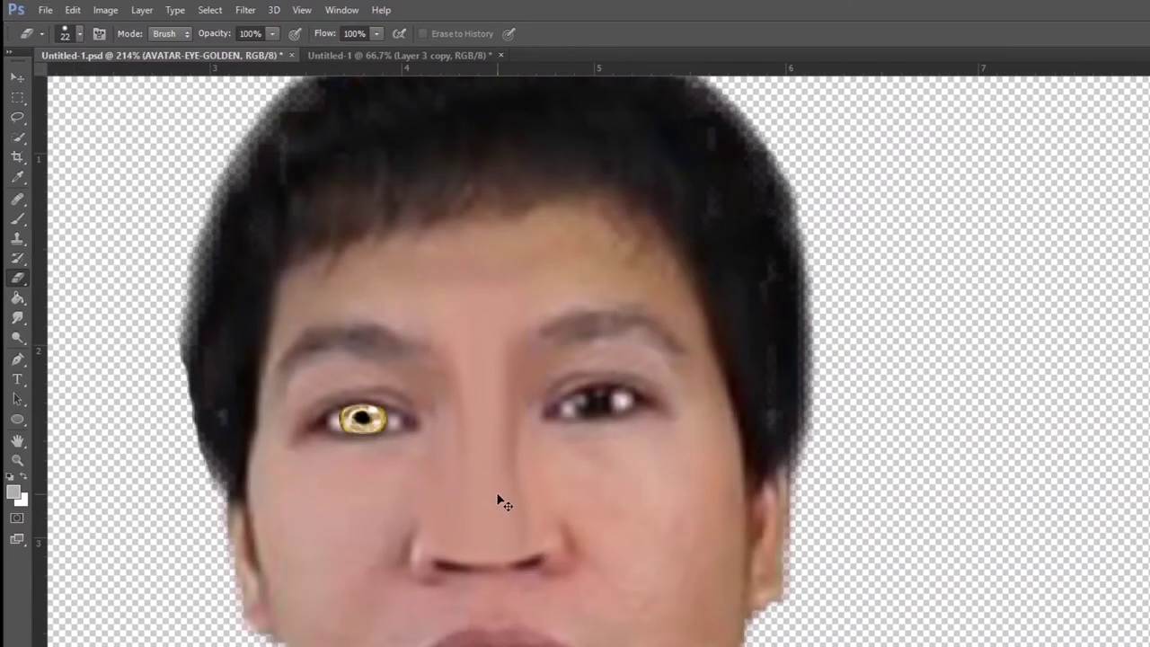
pyautogui.scroll(1, 499, 503)
pyautogui.scroll(-2, 547, 475)
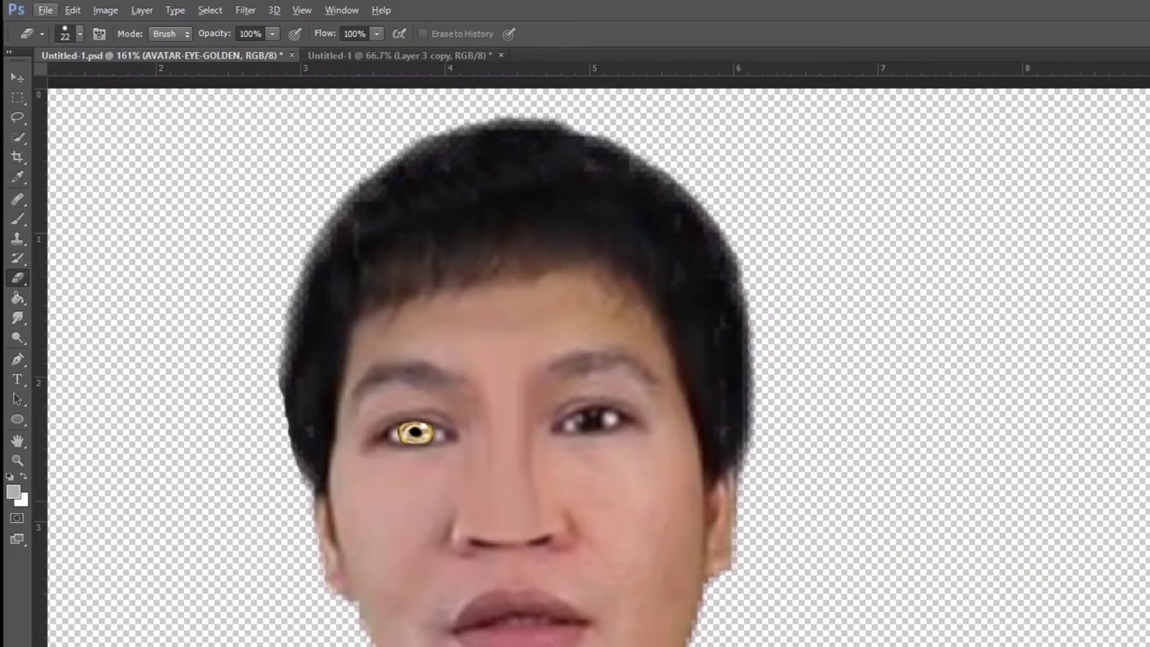
pyautogui.click(20, 78)
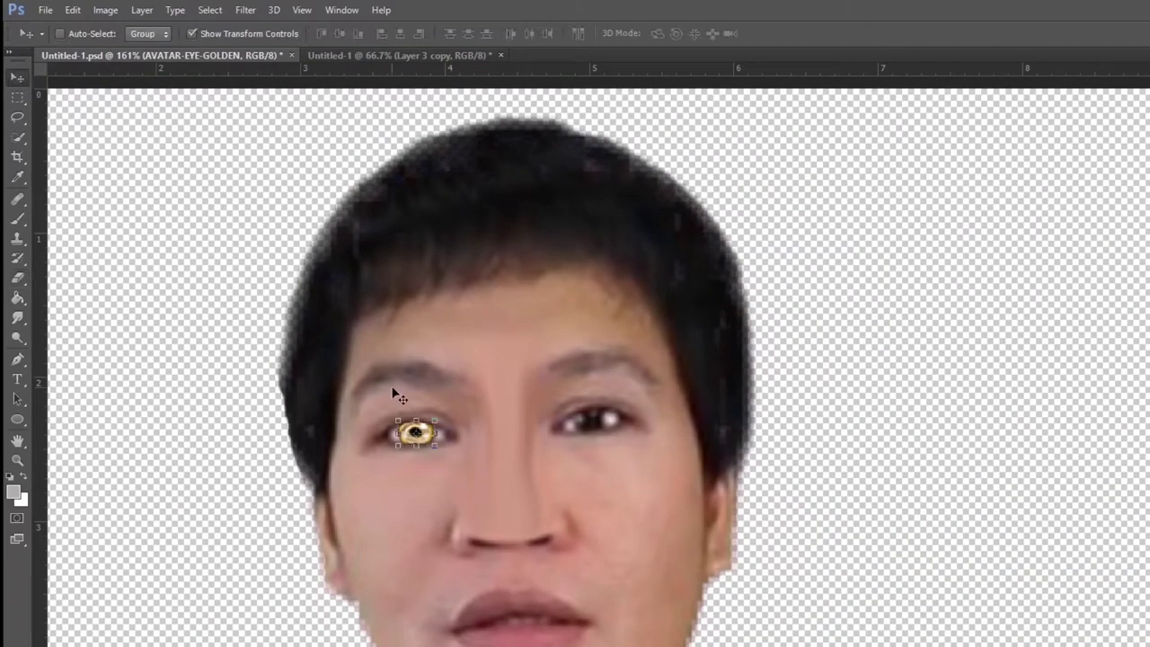
# Flip the golden eye horizontally in the other document and drop the mirrored copy onto the right eye.
pyautogui.moveTo(416, 433)
pyautogui.mouseDown()
pyautogui.moveTo(469, 65)
pyautogui.moveTo(547, 417)
pyautogui.mouseUp()
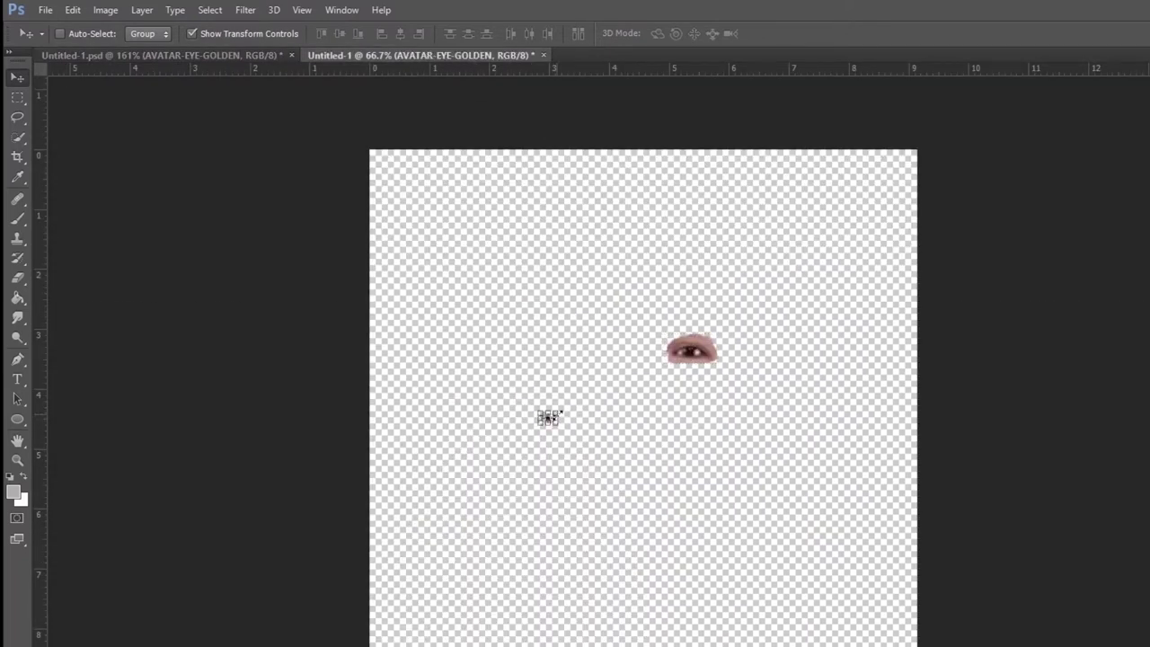
pyautogui.scroll(2, 934, 559)
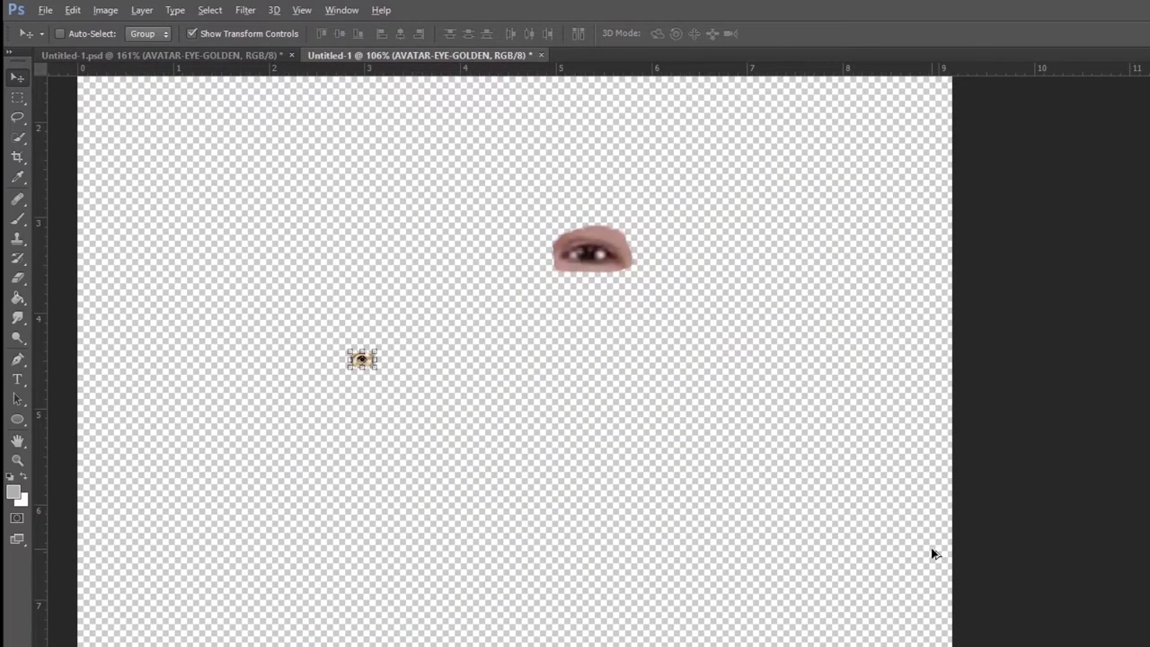
pyautogui.click(104, 11)
pyautogui.moveTo(144, 184)
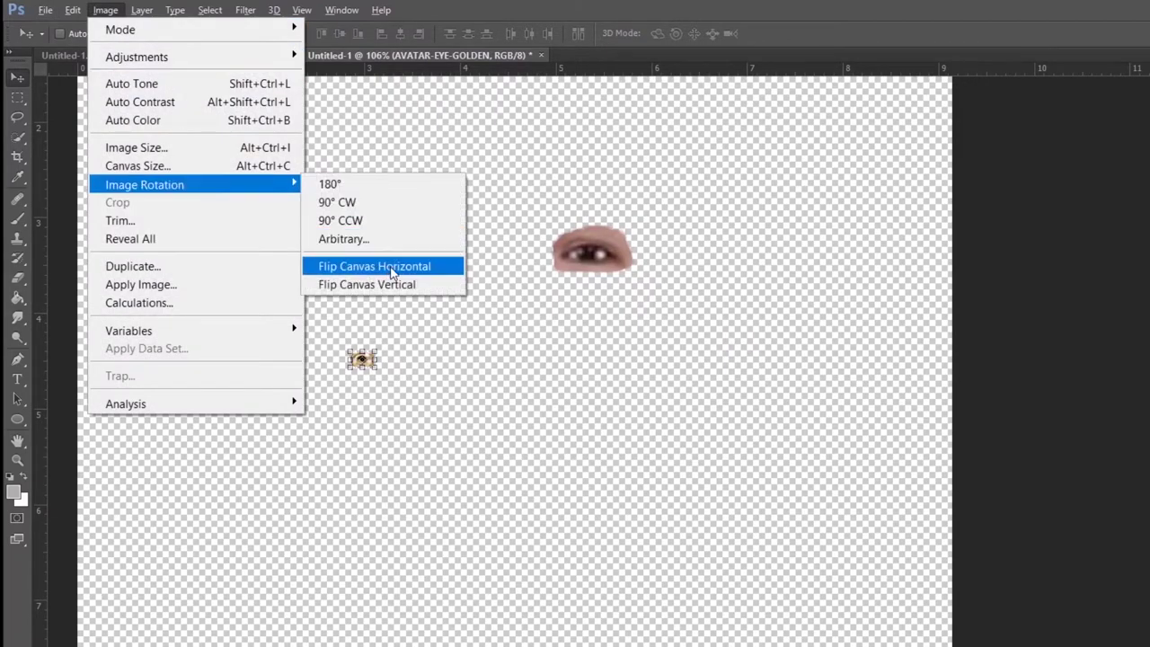
pyautogui.click(393, 267)
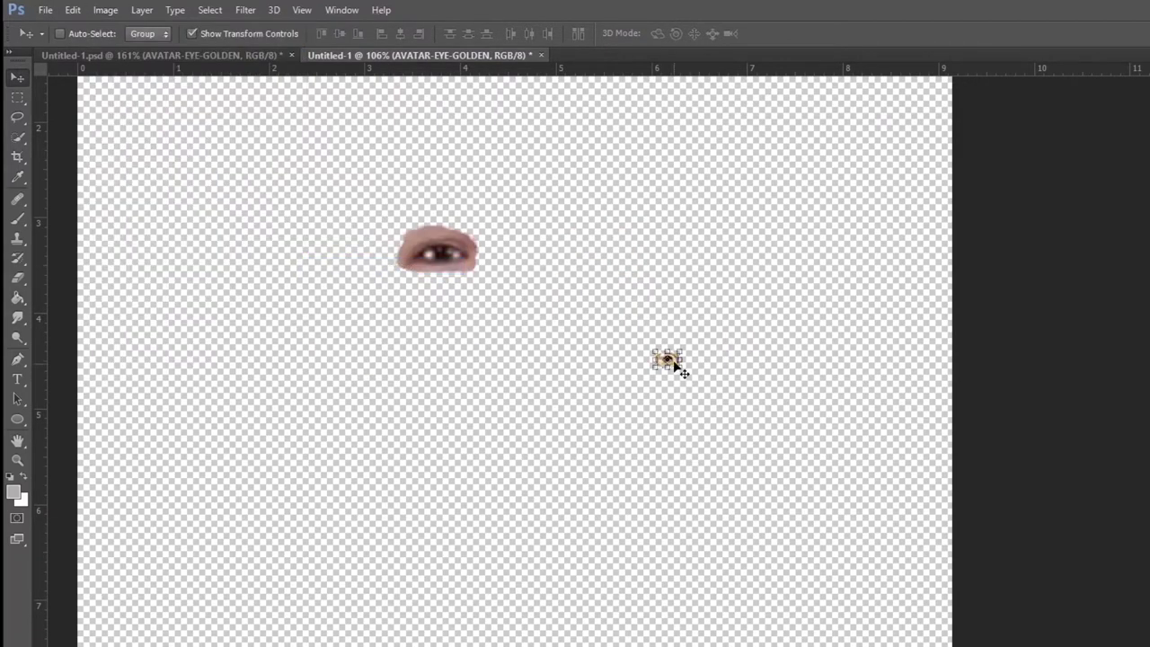
pyautogui.moveTo(669, 364); pyautogui.dragTo(193, 56)
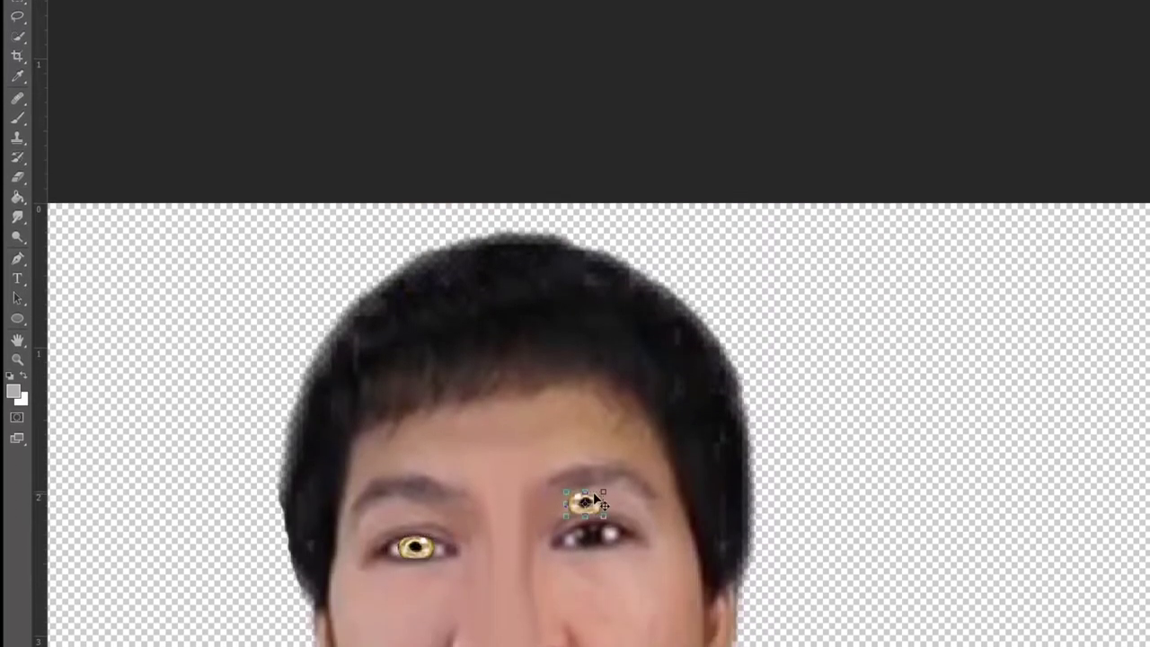
pyautogui.moveTo(194, 56)
pyautogui.mouseDown()
pyautogui.moveTo(604, 482)
pyautogui.moveTo(609, 514)
pyautogui.mouseUp()
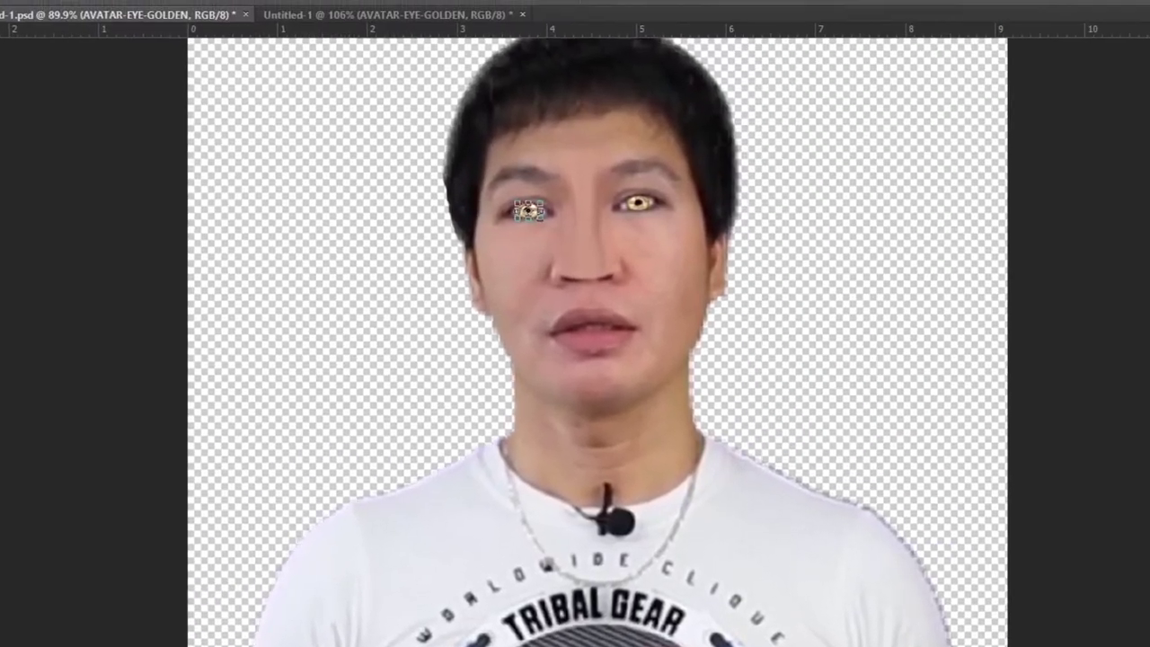
# Soften the golden eye with a 0.8 pixel Gaussian blur.
pyautogui.click(149, 6)
pyautogui.moveTo(164, 150)
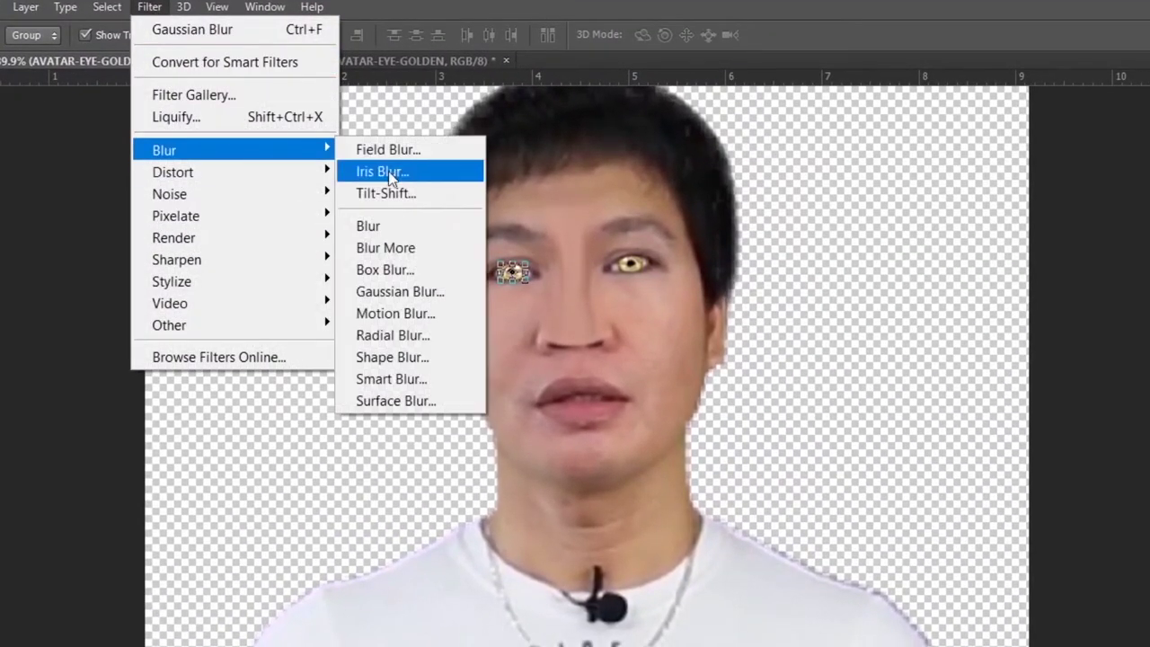
pyautogui.click(450, 285)
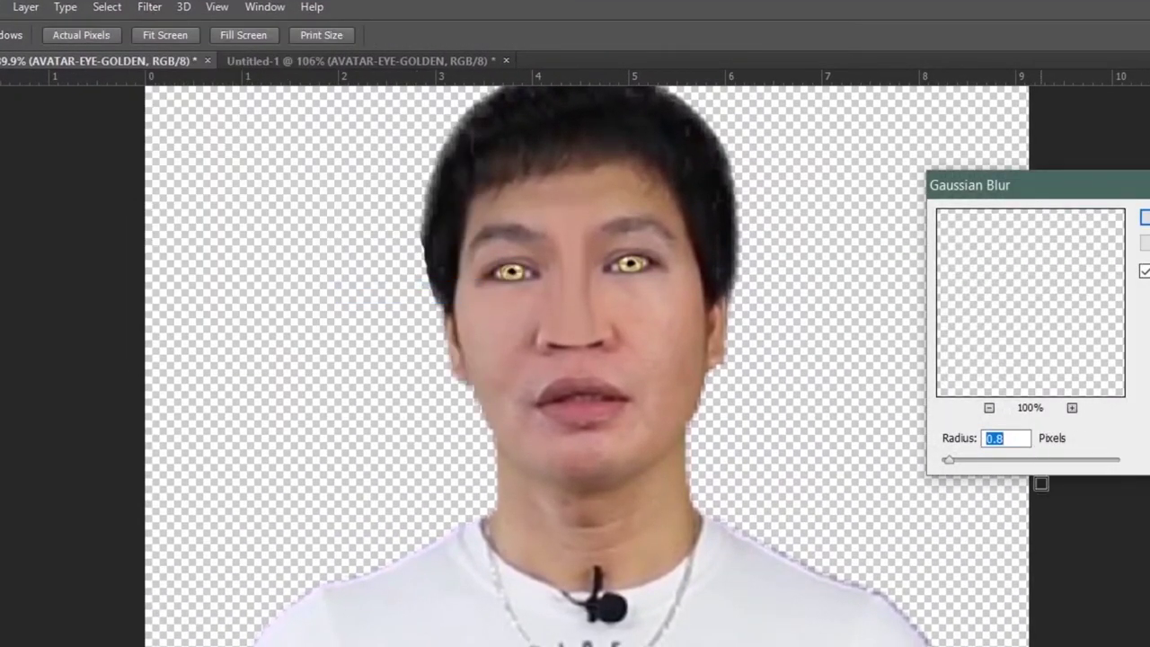
pyautogui.press('Return')
# Merge the two AVATAR-EYE-GOLDEN layers into one visible eye layer.
pyautogui.press('v')
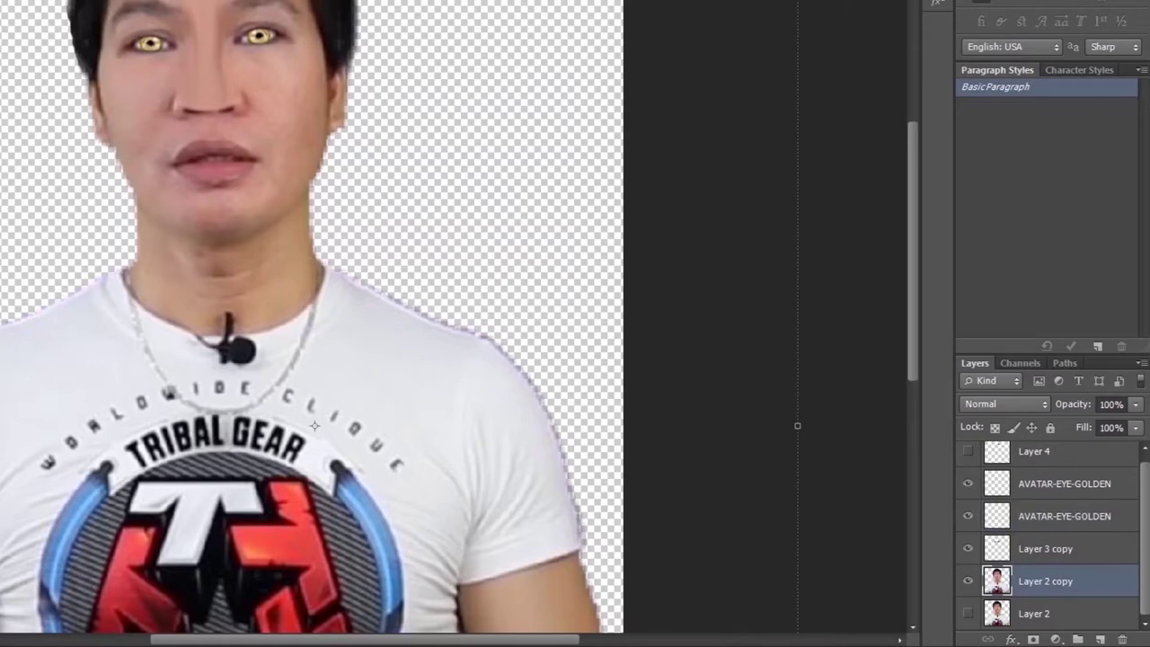
pyautogui.click(1060, 490)
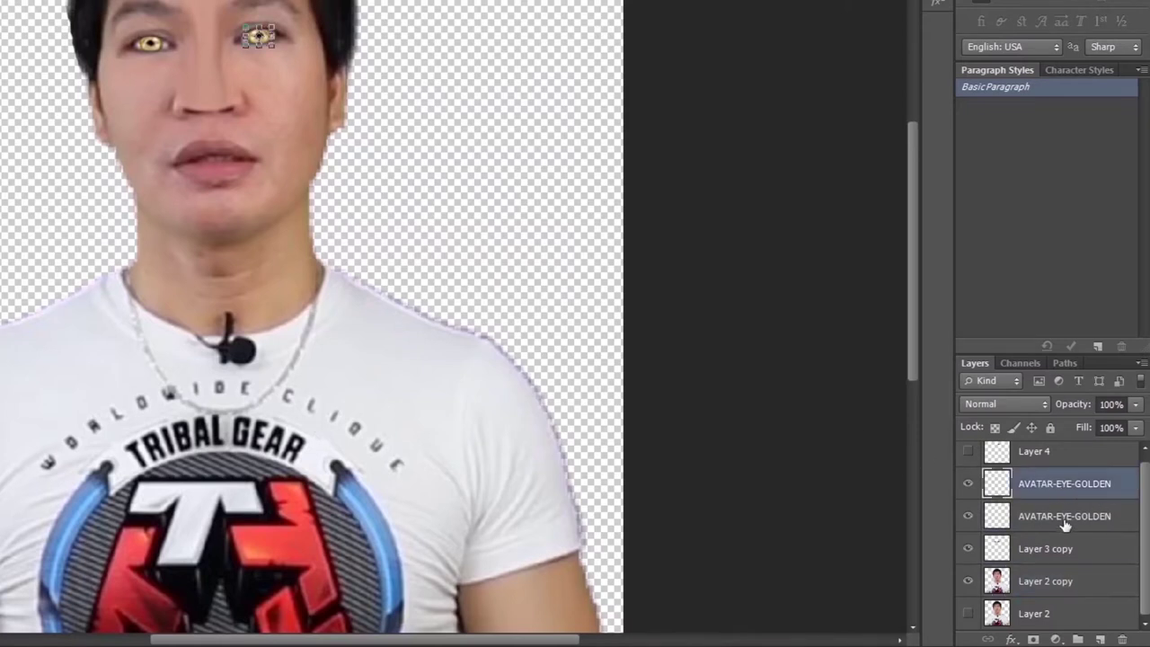
pyautogui.keyDown('shift'); pyautogui.click(1064, 519); pyautogui.keyUp('shift')
pyautogui.rightClick(1064, 519)
pyautogui.click(929, 235)
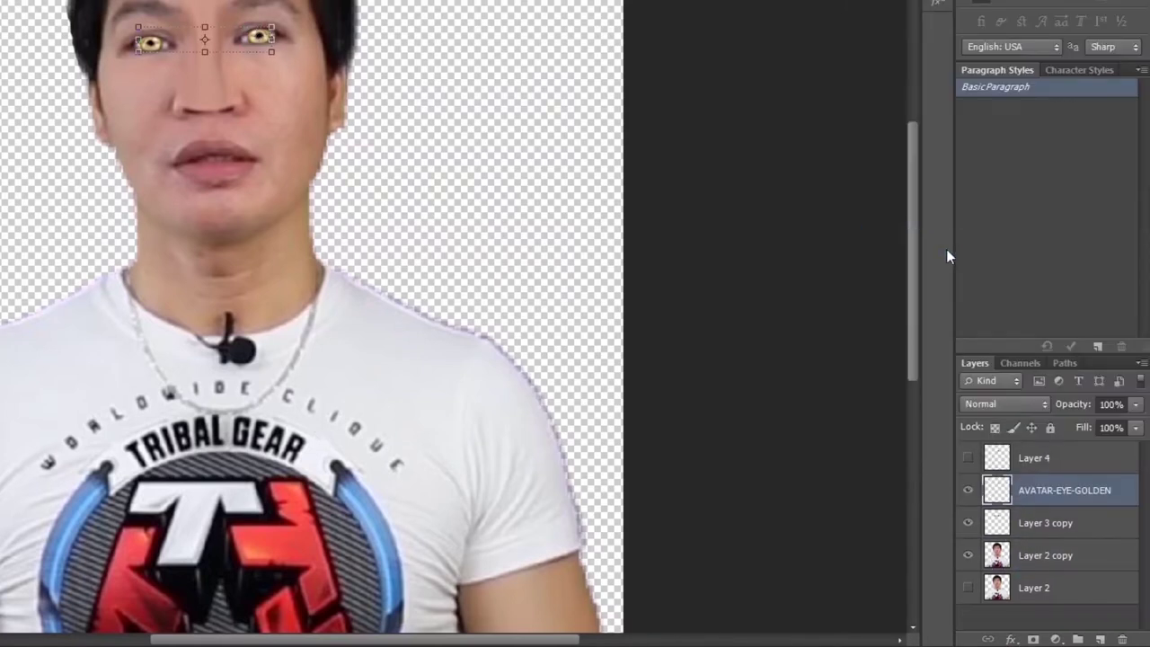
pyautogui.click(968, 490)
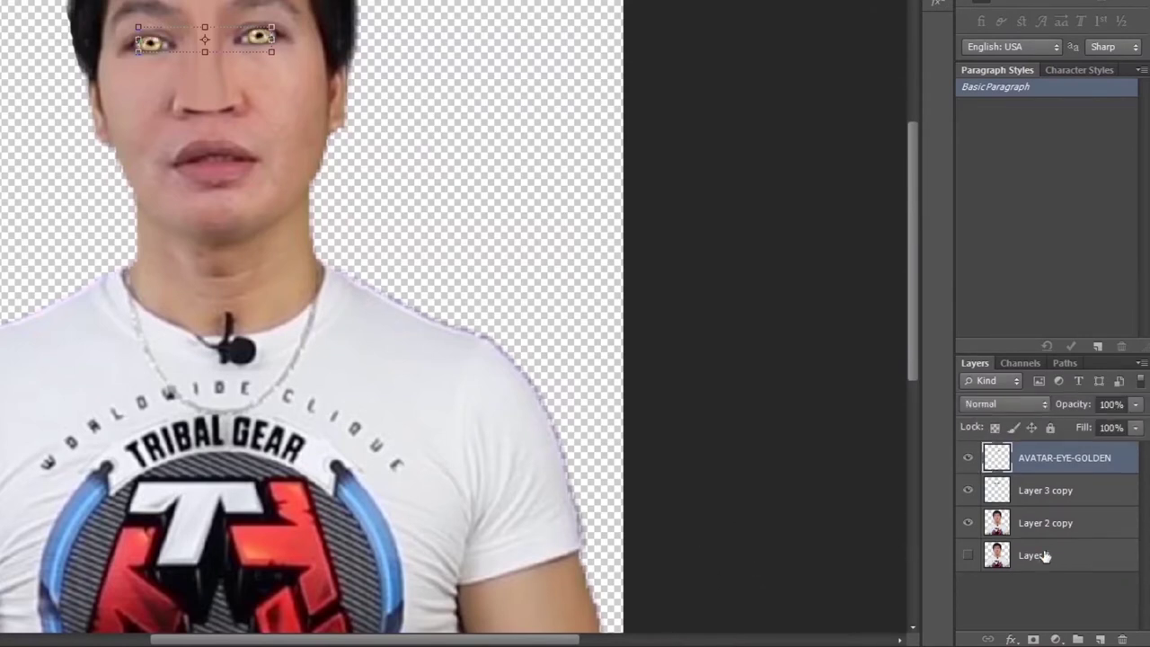
# Add a new top layer named color and load the person's outline as a selection.
pyautogui.click(1101, 638)
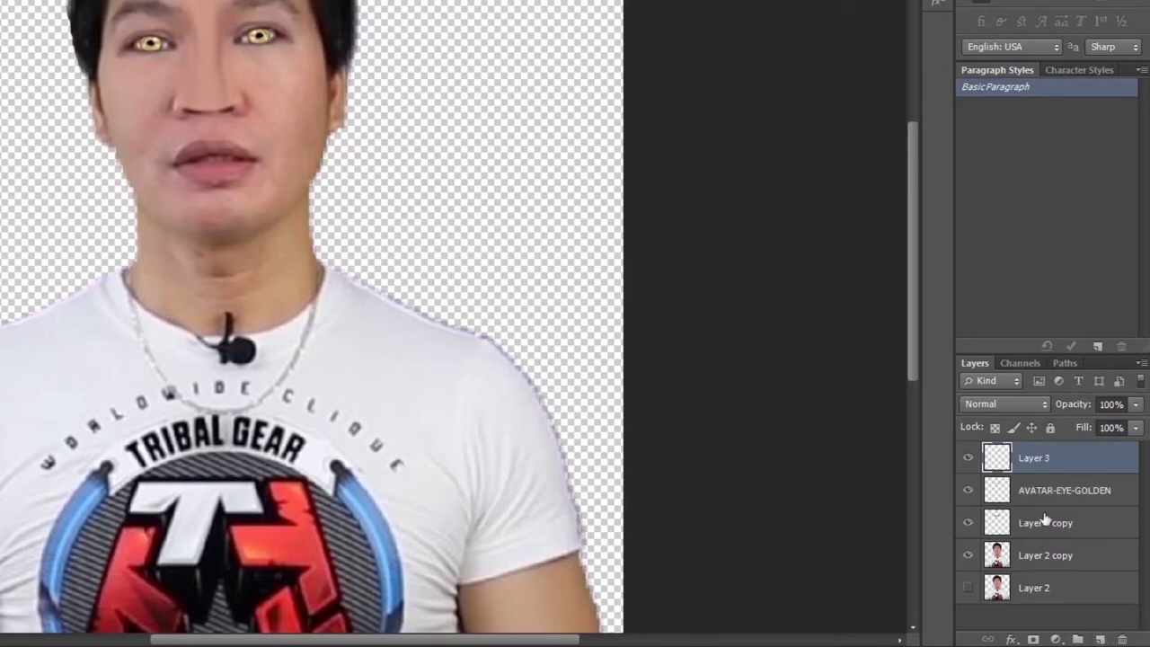
pyautogui.doubleClick(1039, 459)
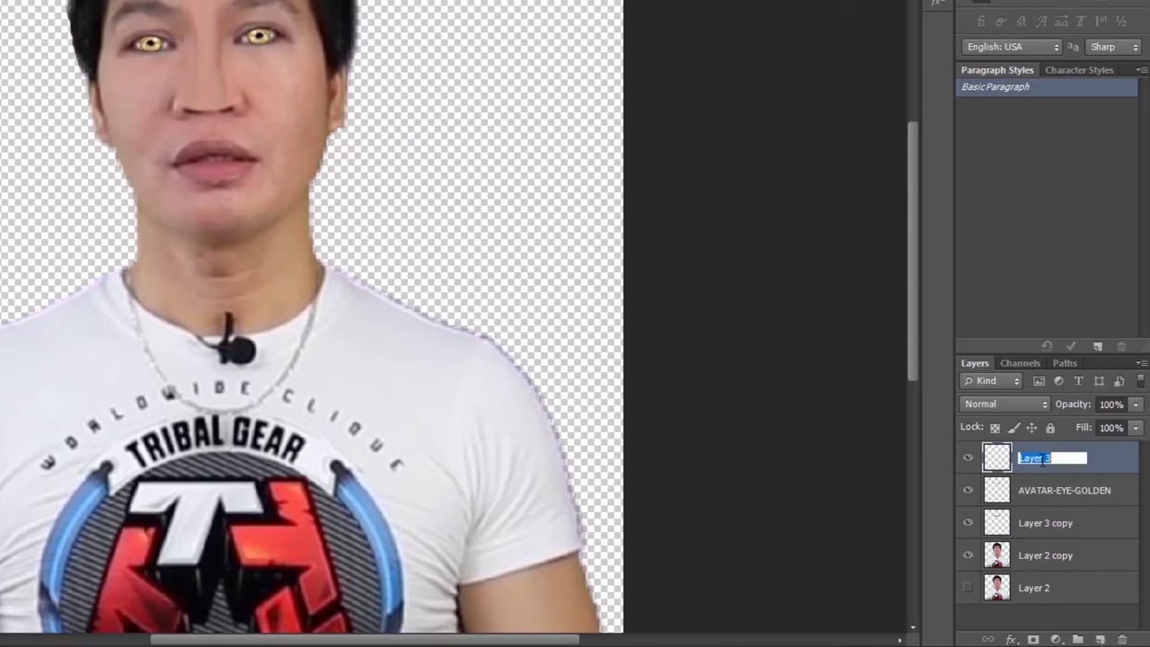
pyautogui.write('color')
pyautogui.press('Return')
pyautogui.keyDown('ctrl'); pyautogui.click(1064, 561); pyautogui.keyUp('ctrl')
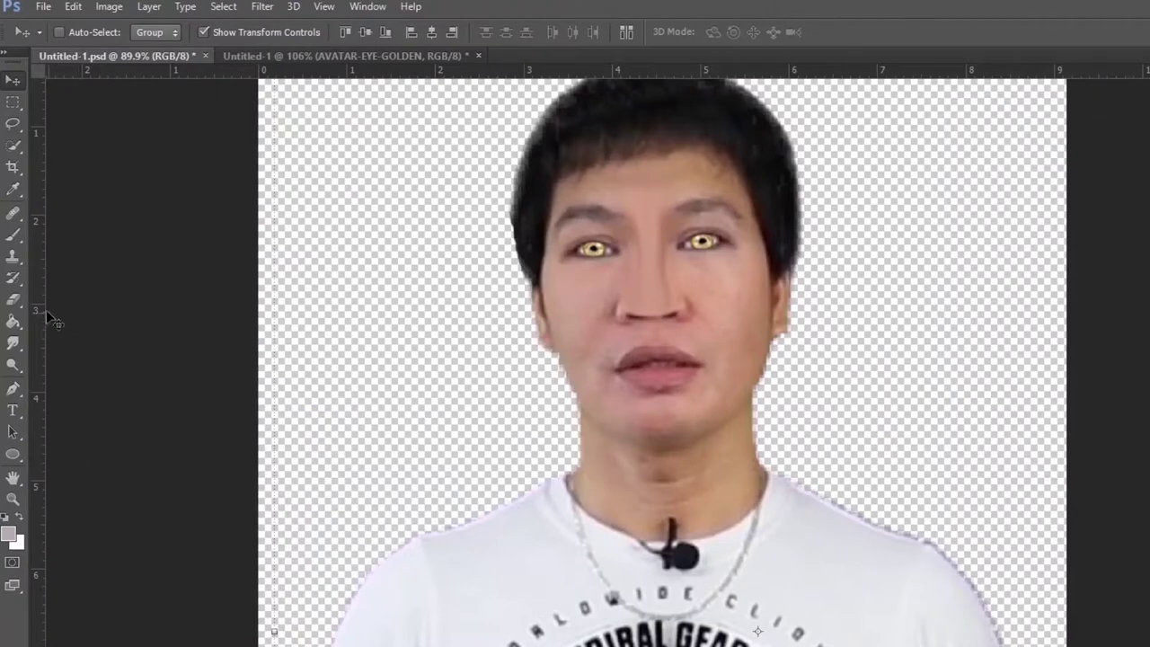
# With the Brush tool, set the foreground colour to teal #5ea7b8 and target the color layer.
pyautogui.click(13, 234)
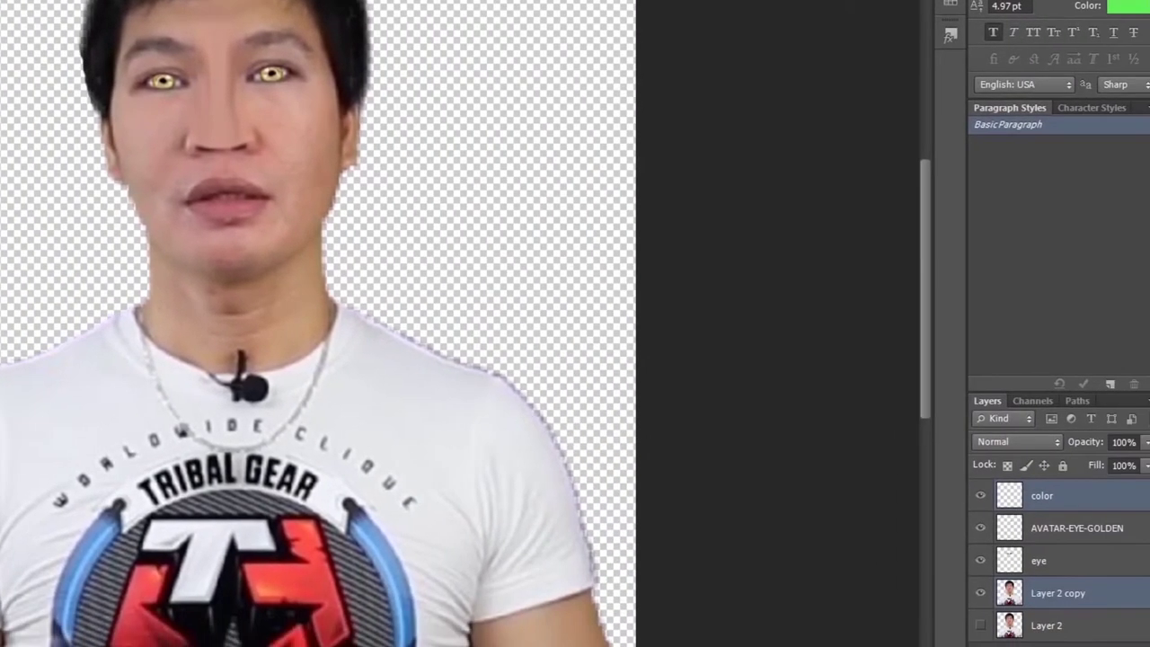
pyautogui.click(9, 536)
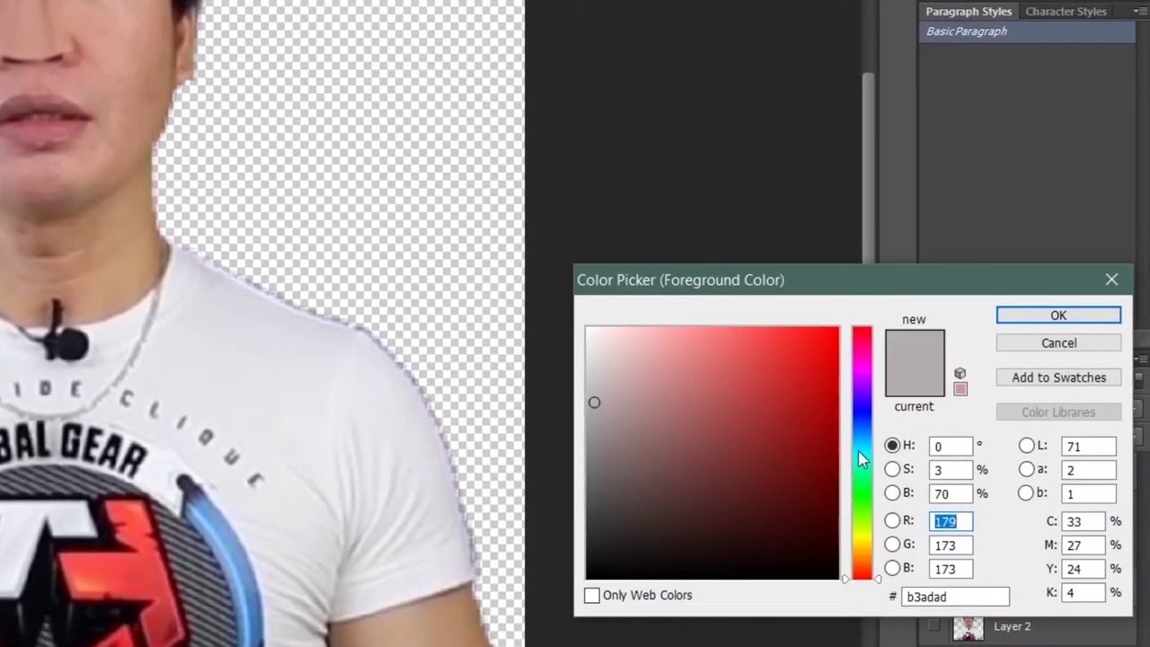
pyautogui.click(858, 452)
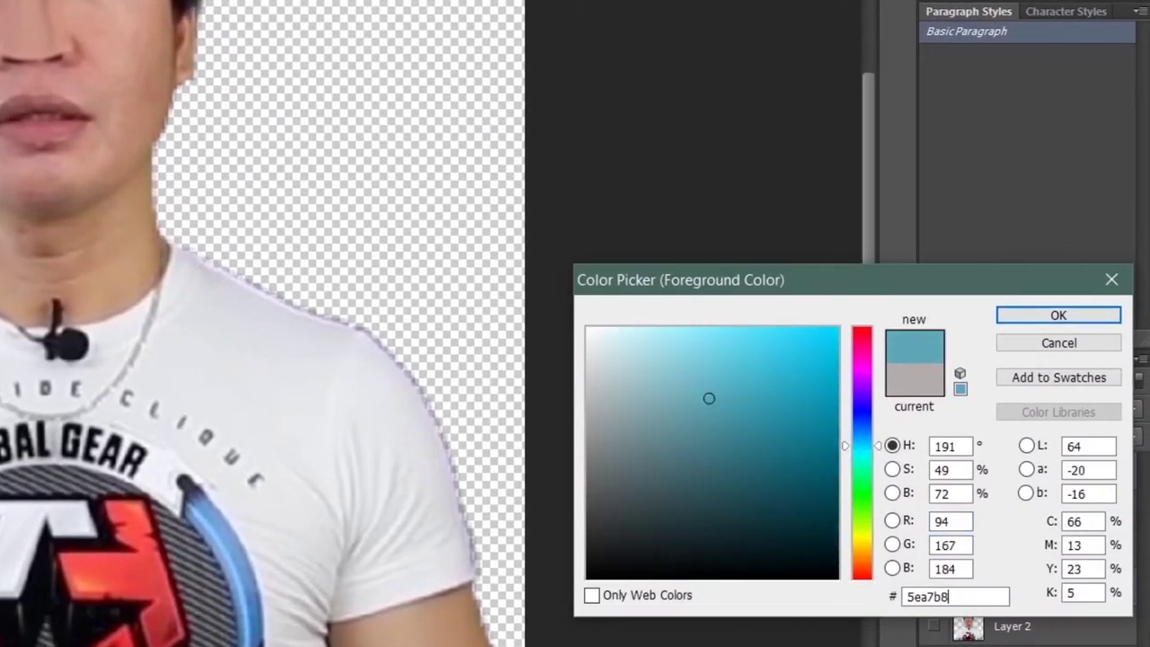
pyautogui.click(1038, 313)
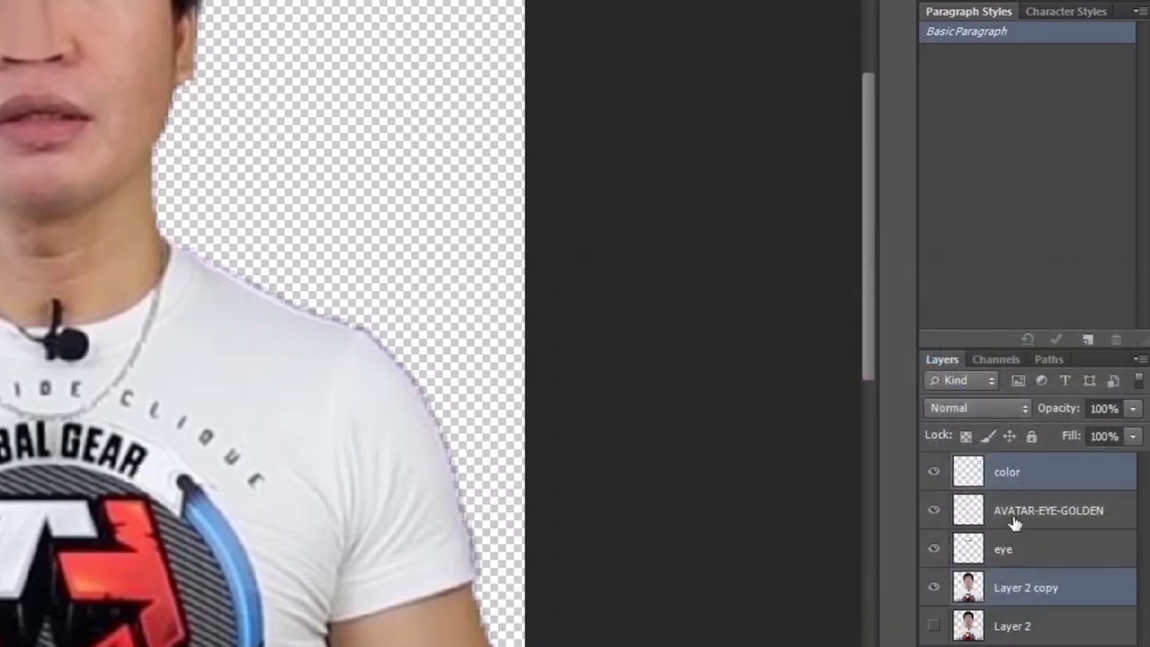
pyautogui.keyDown('ctrl'); pyautogui.click(1038, 595); pyautogui.keyUp('ctrl')
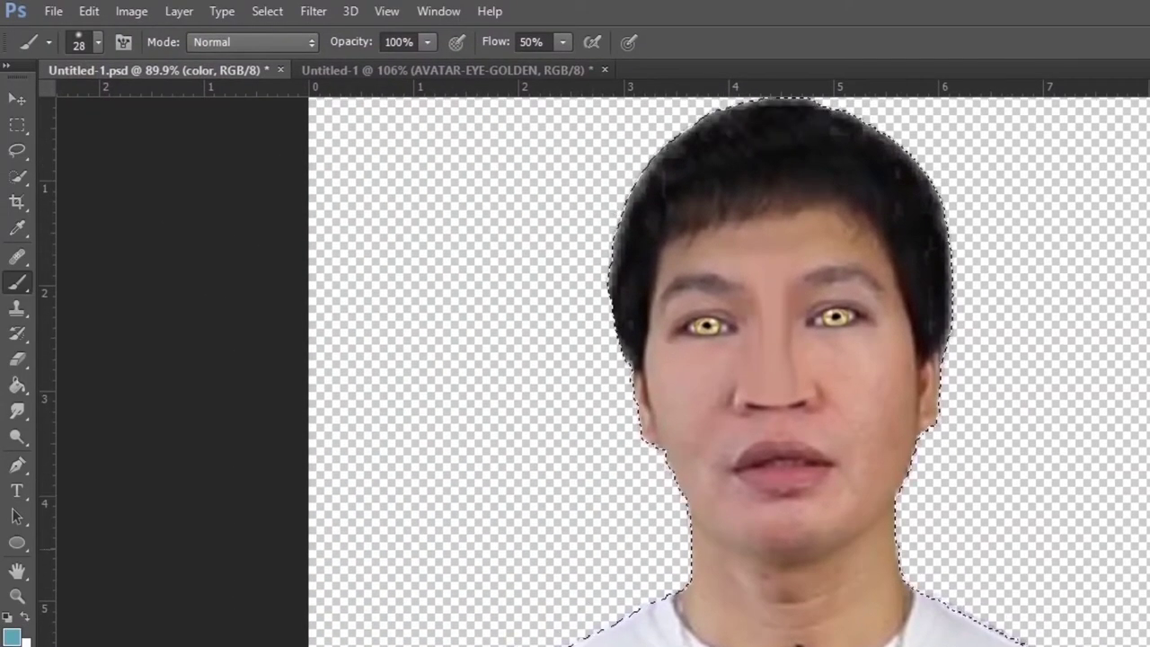
# Paint the figure teal with a 300 px brush and set the color layer to Color blend mode.
pyautogui.click(97, 42)
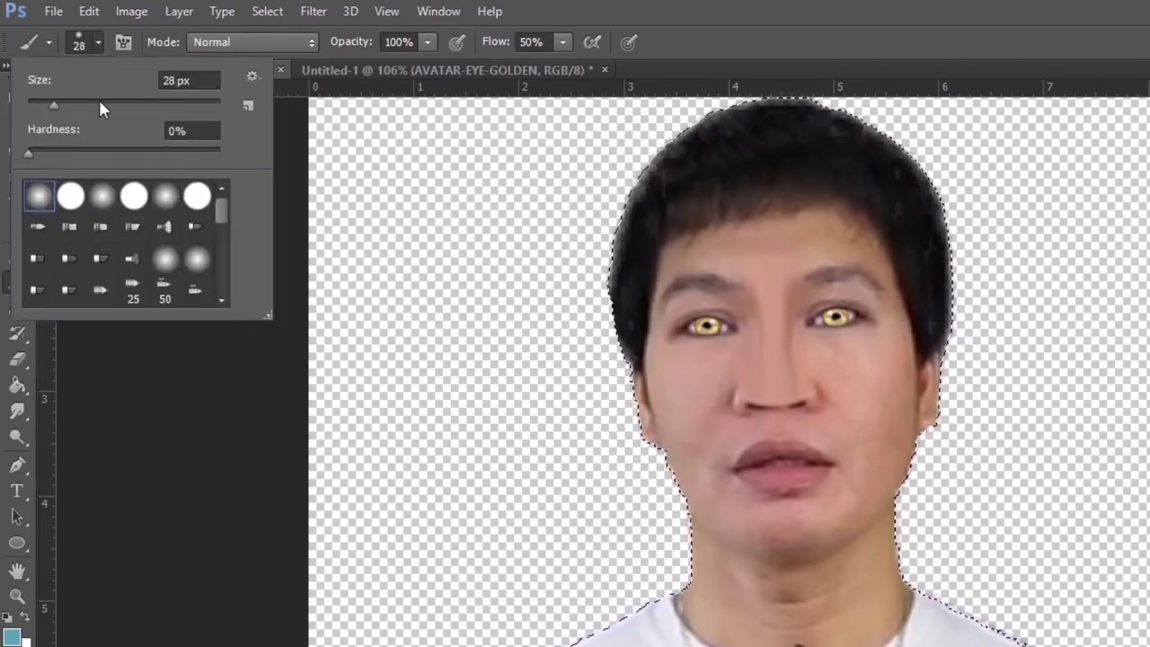
pyautogui.doubleClick(207, 80)
pyautogui.write('300')
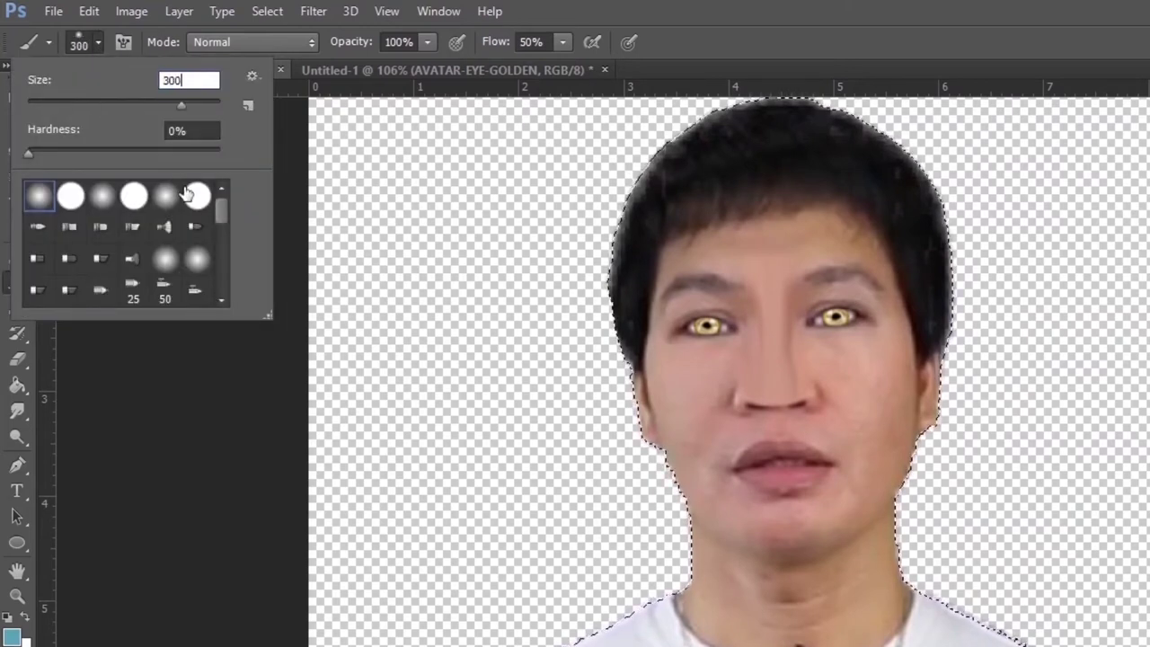
pyautogui.press('Return')
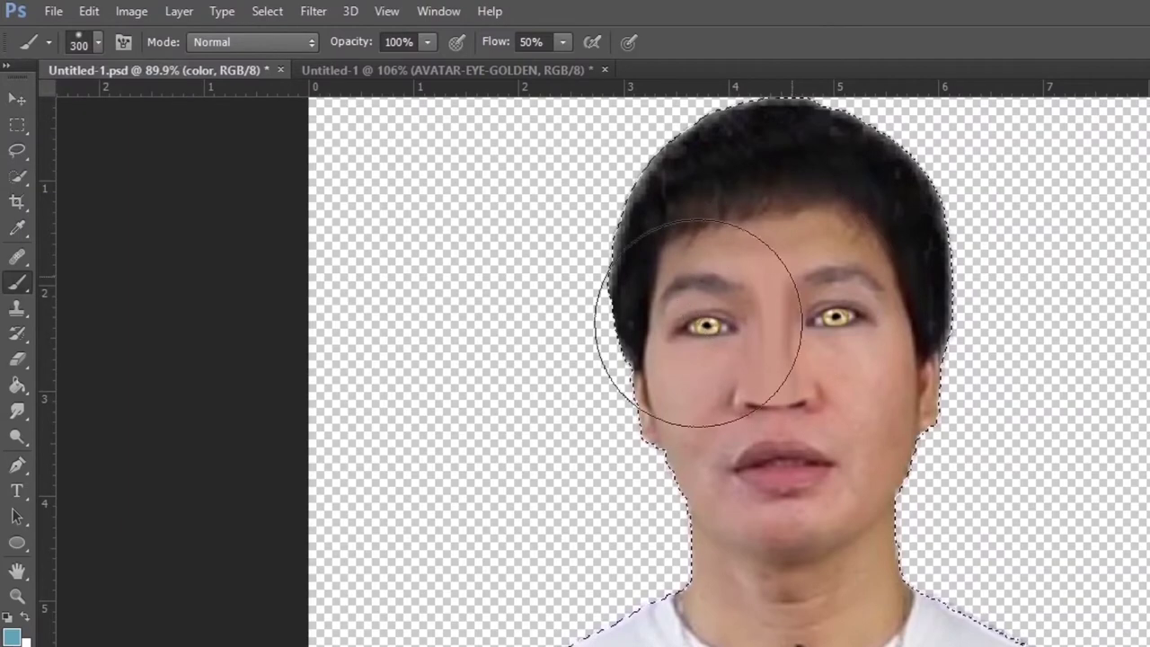
pyautogui.click(793, 325)
pyautogui.moveTo(793, 325)
pyautogui.mouseDown()
pyautogui.moveTo(709, 305)
pyautogui.moveTo(521, 187)
pyautogui.moveTo(599, 318)
pyautogui.moveTo(487, 315)
pyautogui.moveTo(416, 419)
pyautogui.moveTo(526, 248)
pyautogui.moveTo(584, 245)
pyautogui.moveTo(539, 192)
pyautogui.moveTo(584, 405)
pyautogui.moveTo(770, 616)
pyautogui.moveTo(216, 593)
pyautogui.moveTo(488, 462)
pyautogui.moveTo(457, 584)
pyautogui.mouseUp()
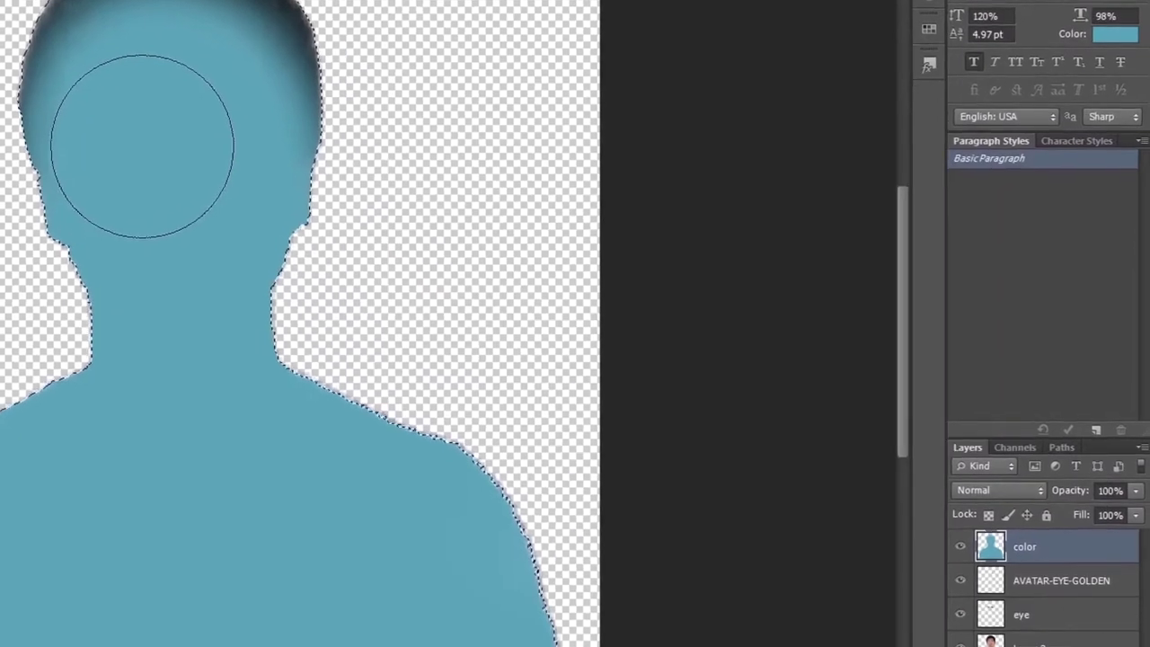
pyautogui.click(1032, 492)
pyautogui.click(988, 449)
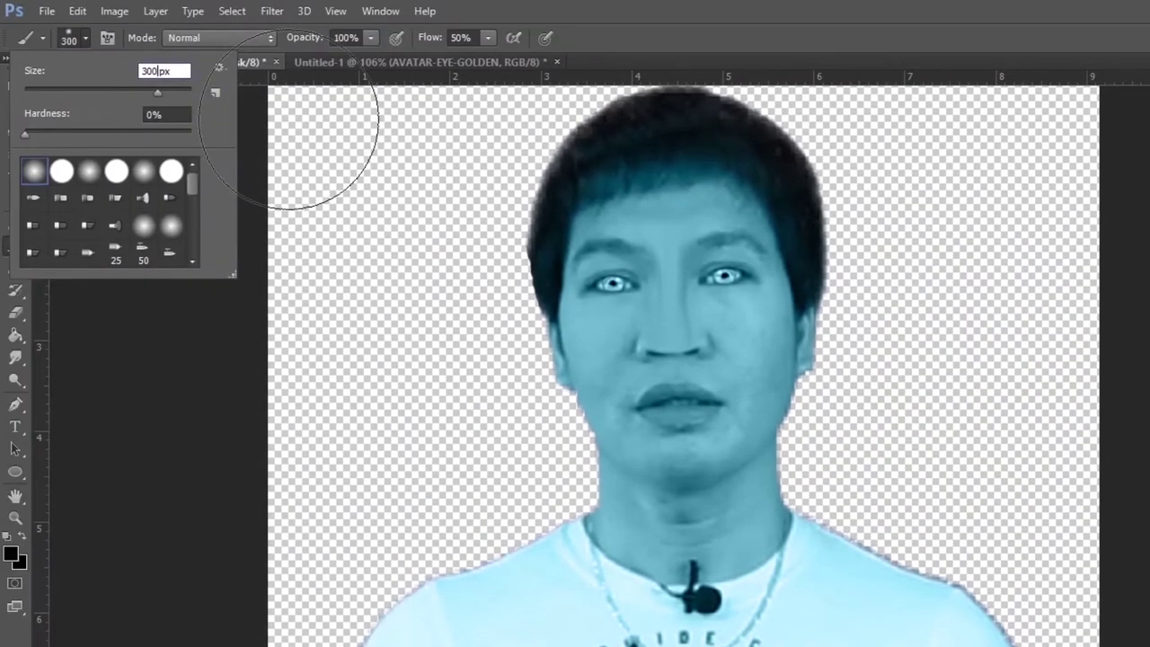
# Shrink the brush to 30 px, then 25 px, and zoom in on the eyes.
pyautogui.press('BackSpace')
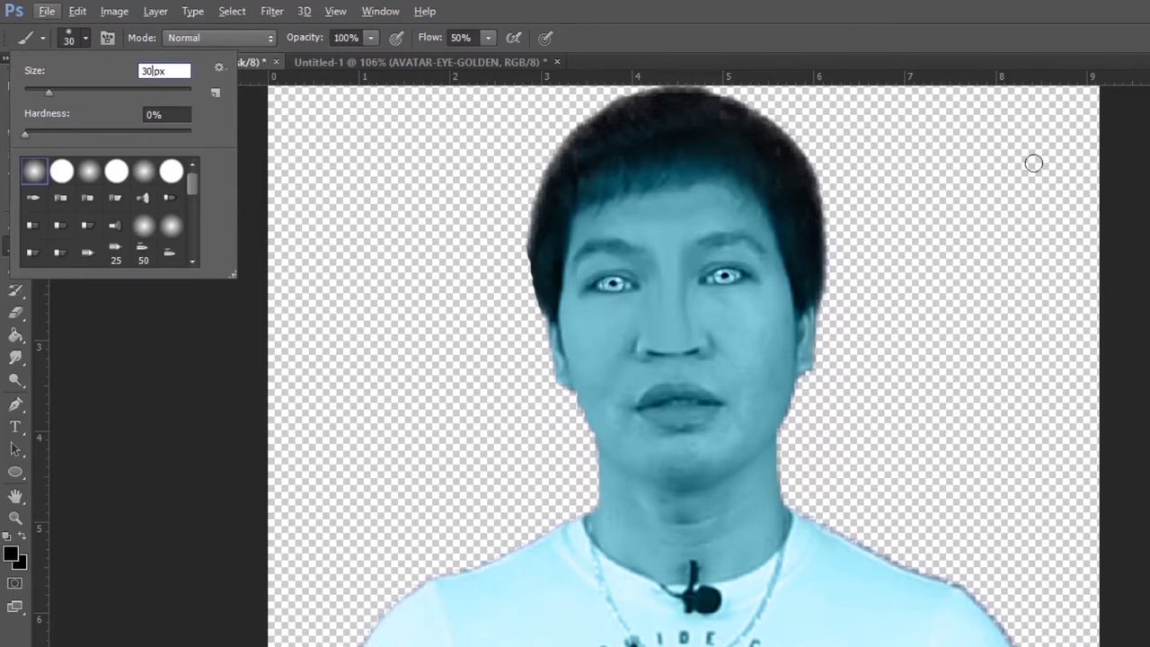
pyautogui.press('Return')
pyautogui.scroll(2, 919, 479)
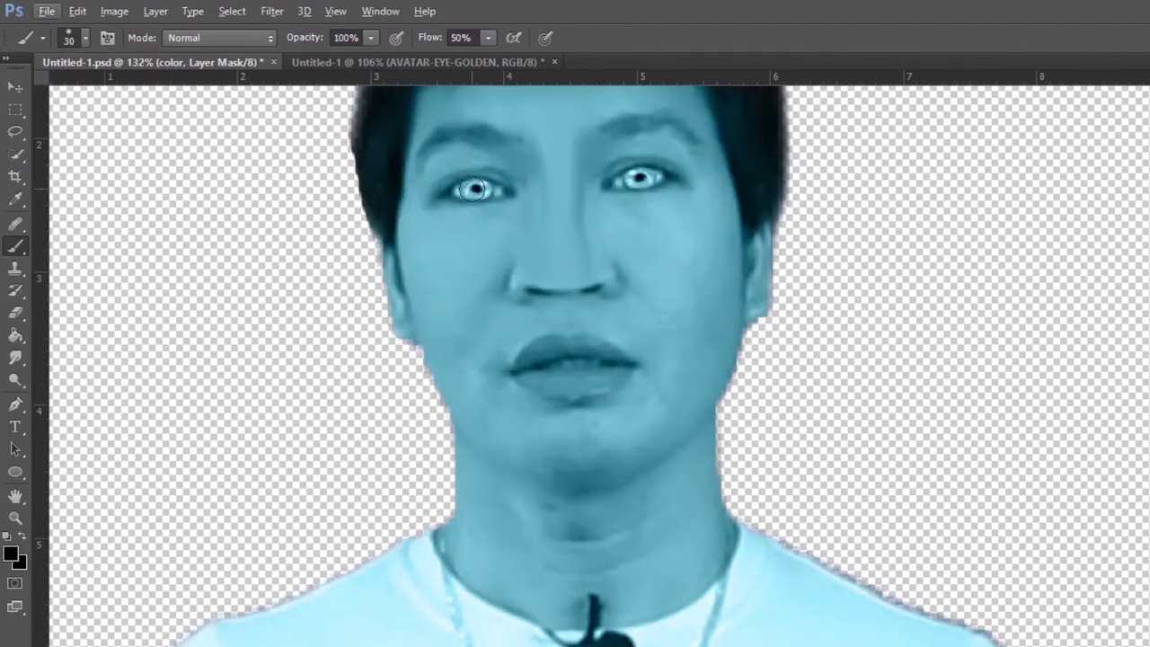
pyautogui.scroll(1, 829, 380)
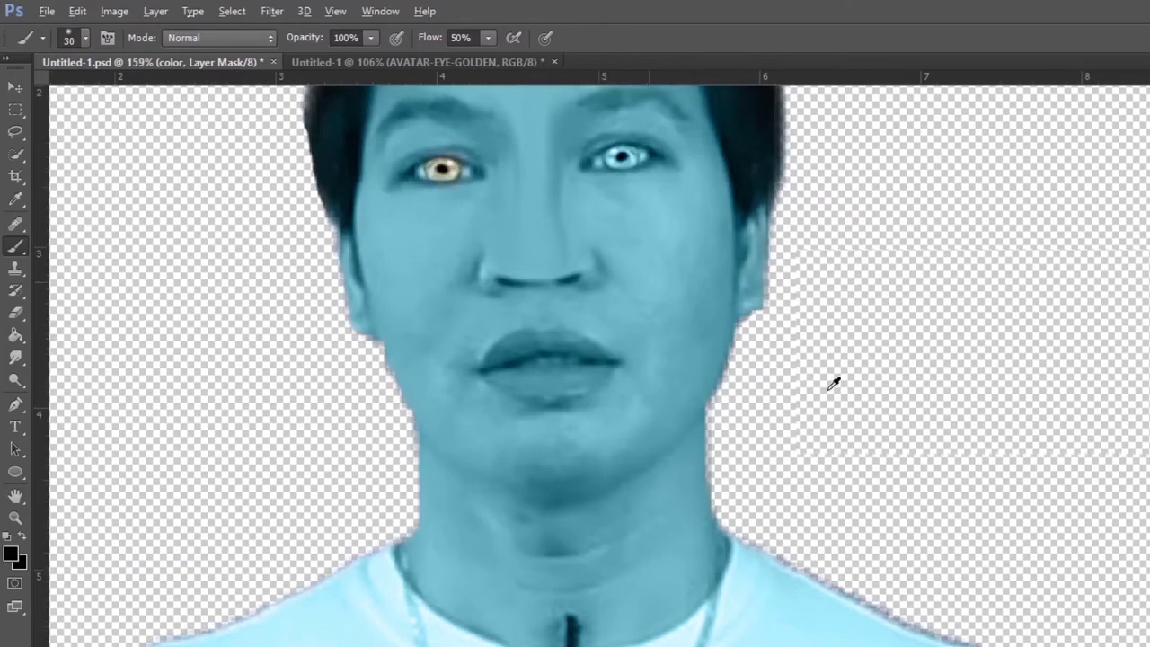
pyautogui.scroll(1, 829, 380)
pyautogui.scroll(5, 978, 438)
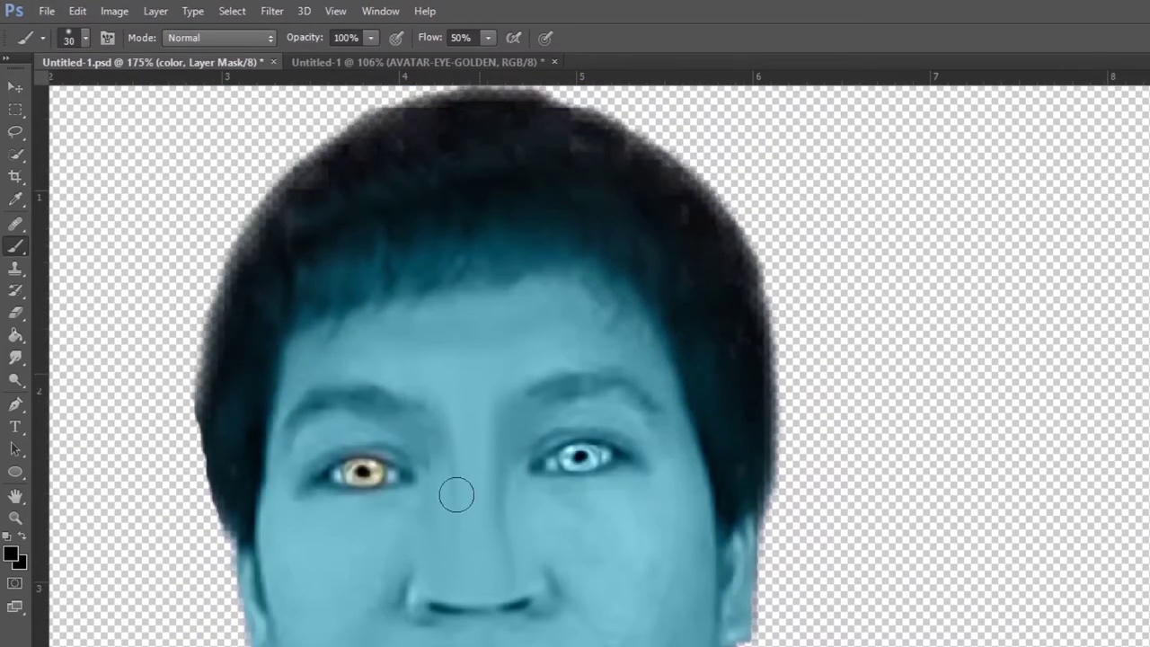
pyautogui.scroll(1, 798, 354)
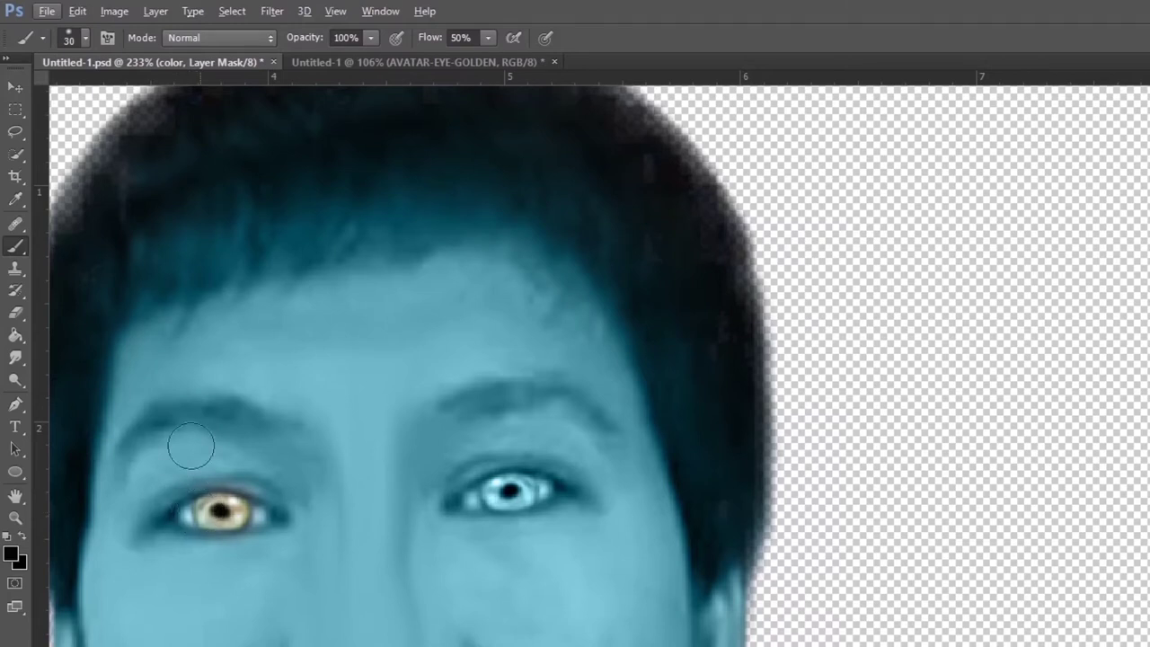
pyautogui.click(84, 38)
pyautogui.moveTo(174, 80); pyautogui.dragTo(132, 70)
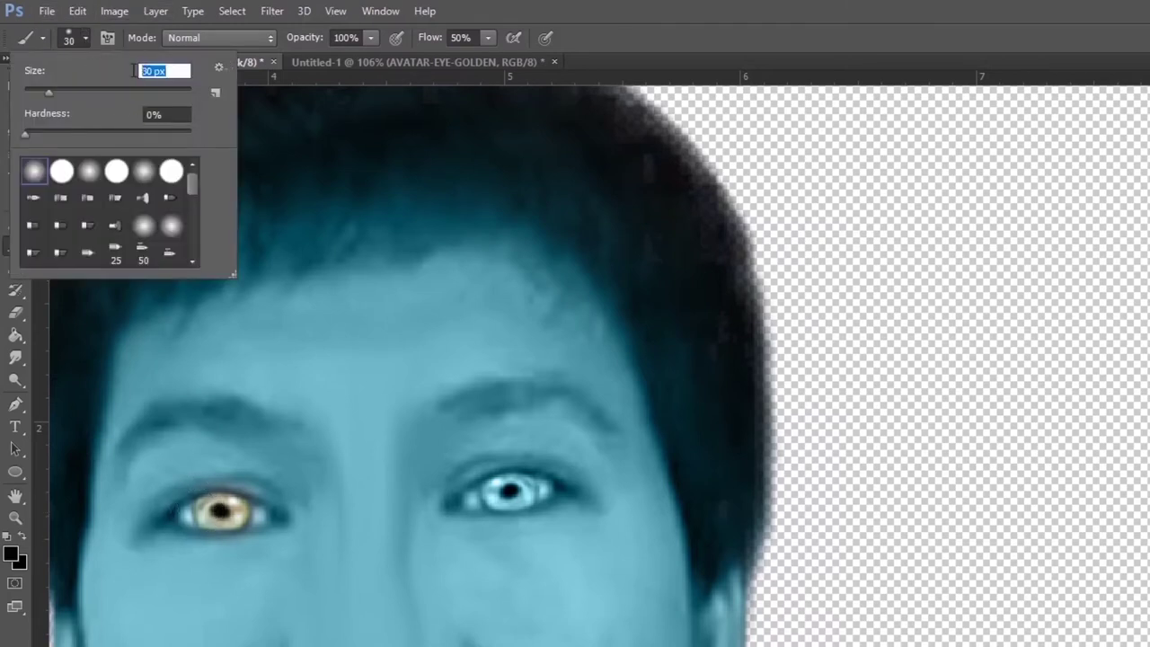
pyautogui.write('25')
pyautogui.press('Return')
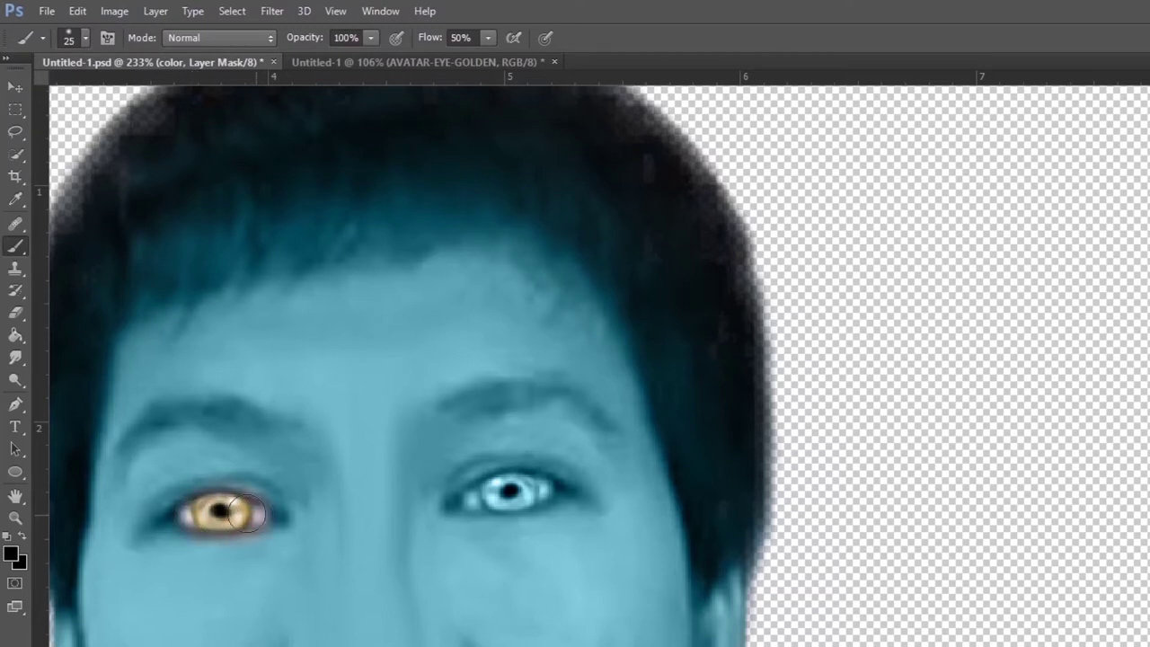
# Mask the teal off both eyes so the golden irises show again.
pyautogui.moveTo(248, 513); pyautogui.dragTo(203, 512)
pyautogui.moveTo(476, 500); pyautogui.dragTo(485, 495)
pyautogui.moveTo(475, 500); pyautogui.dragTo(508, 490)
pyautogui.scroll(-5, 771, 465)
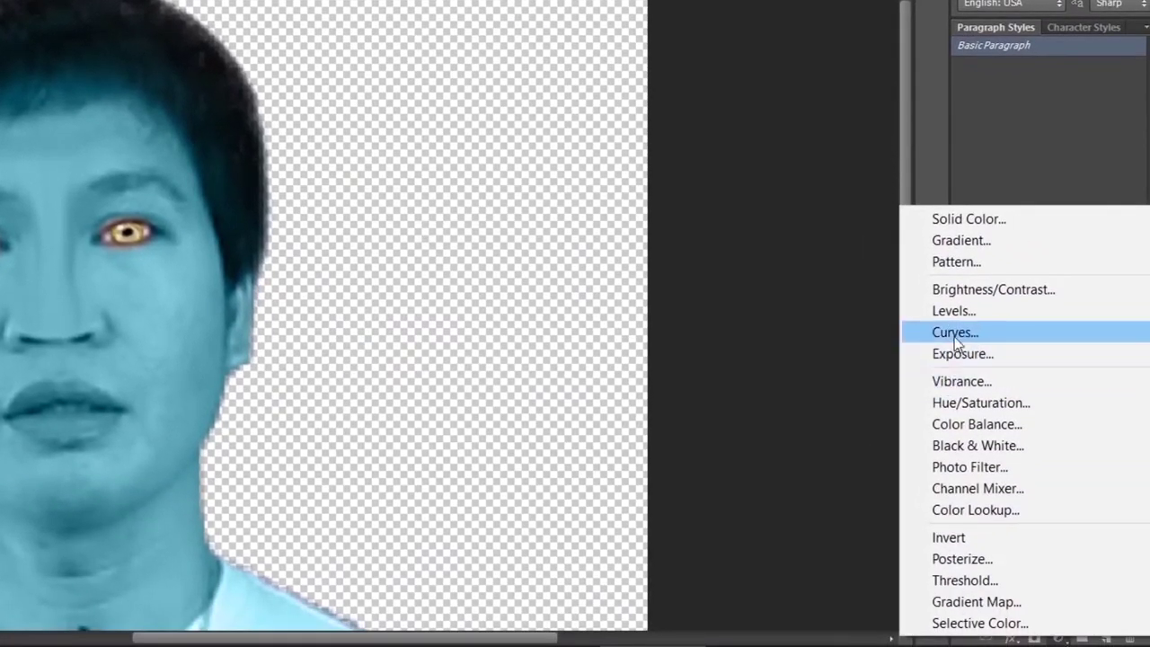
# Add a darkening Curves layer and a Black & White layer with brightened reds.
pyautogui.click(954, 335)
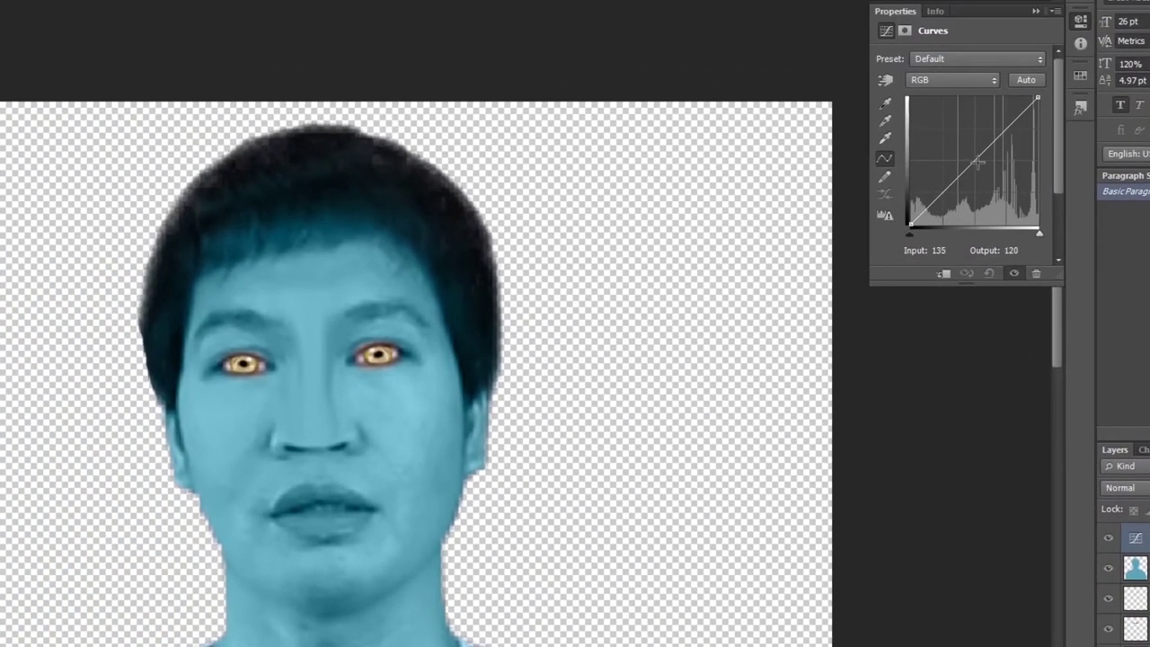
pyautogui.moveTo(979, 156); pyautogui.dragTo(985, 165)
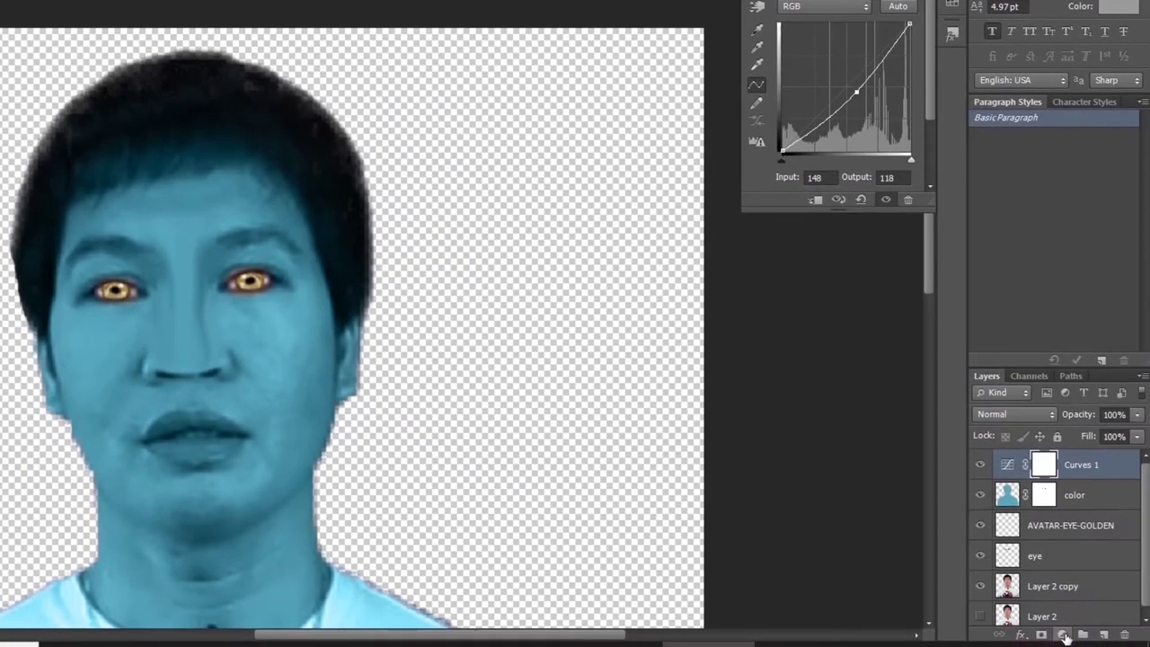
pyautogui.click(1067, 636)
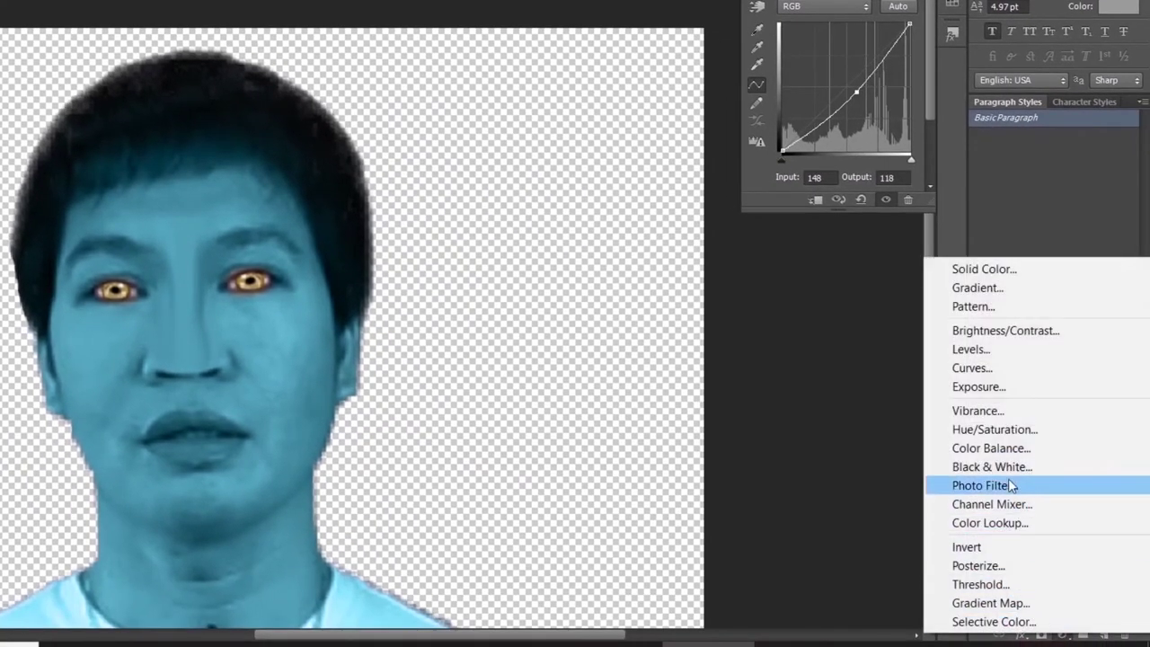
pyautogui.click(1007, 466)
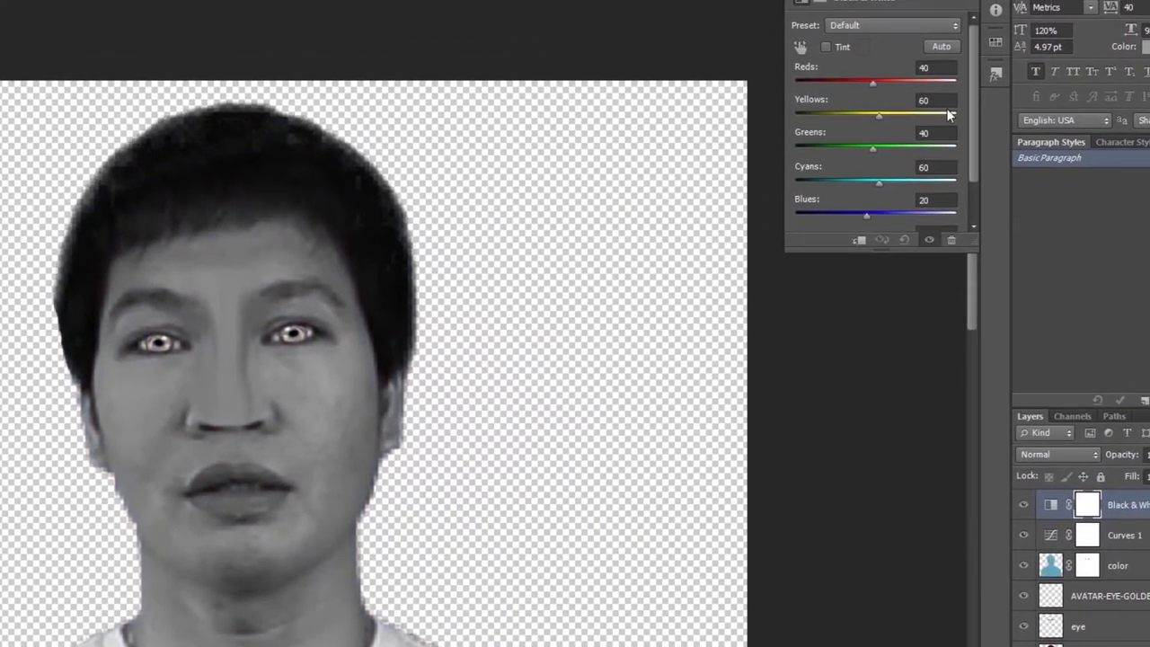
pyautogui.moveTo(629, 580); pyautogui.dragTo(816, 523)
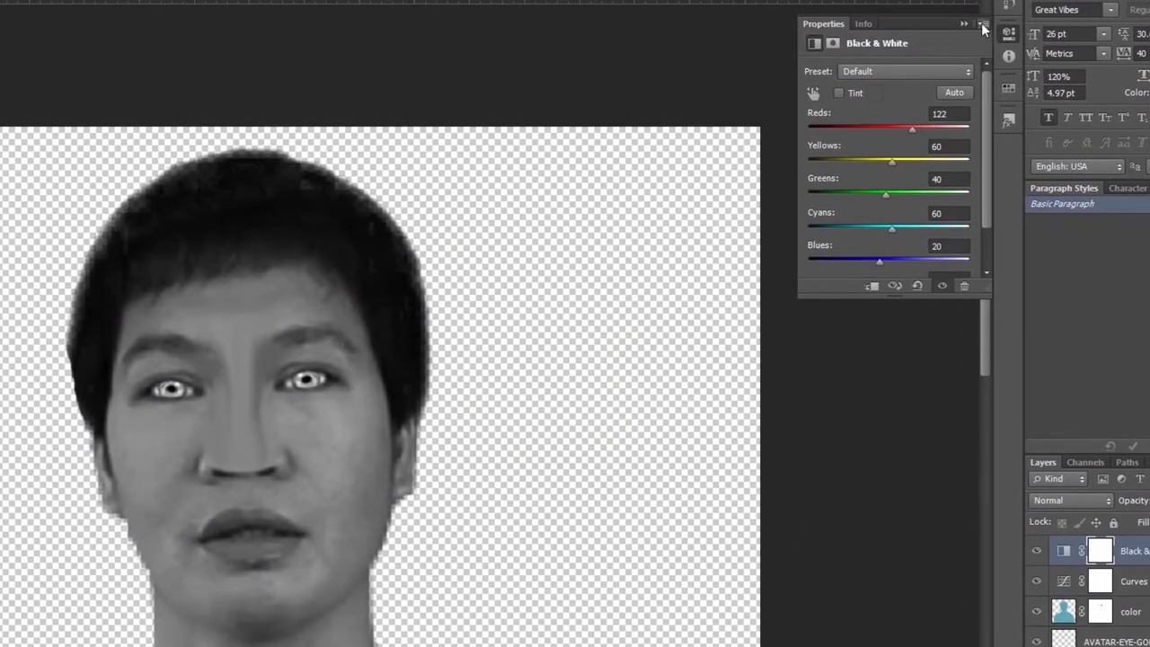
# Set the Black & White adjustment layer's blend mode to Multiply.
pyautogui.click(982, 29)
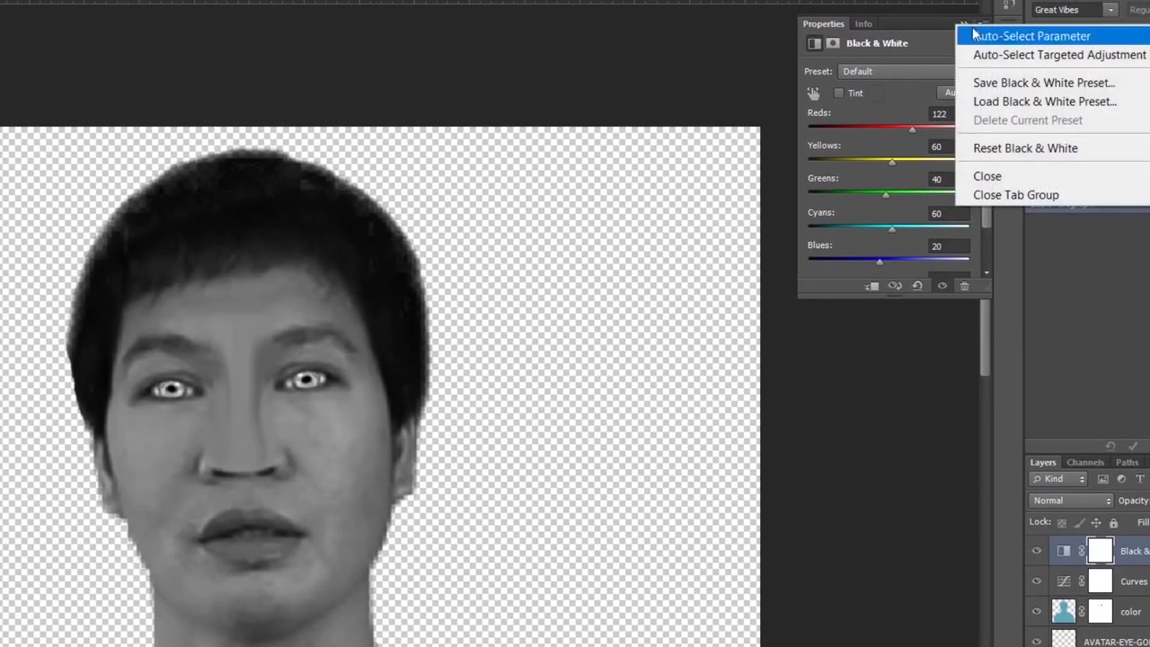
pyautogui.press('Escape')
pyautogui.click(963, 25)
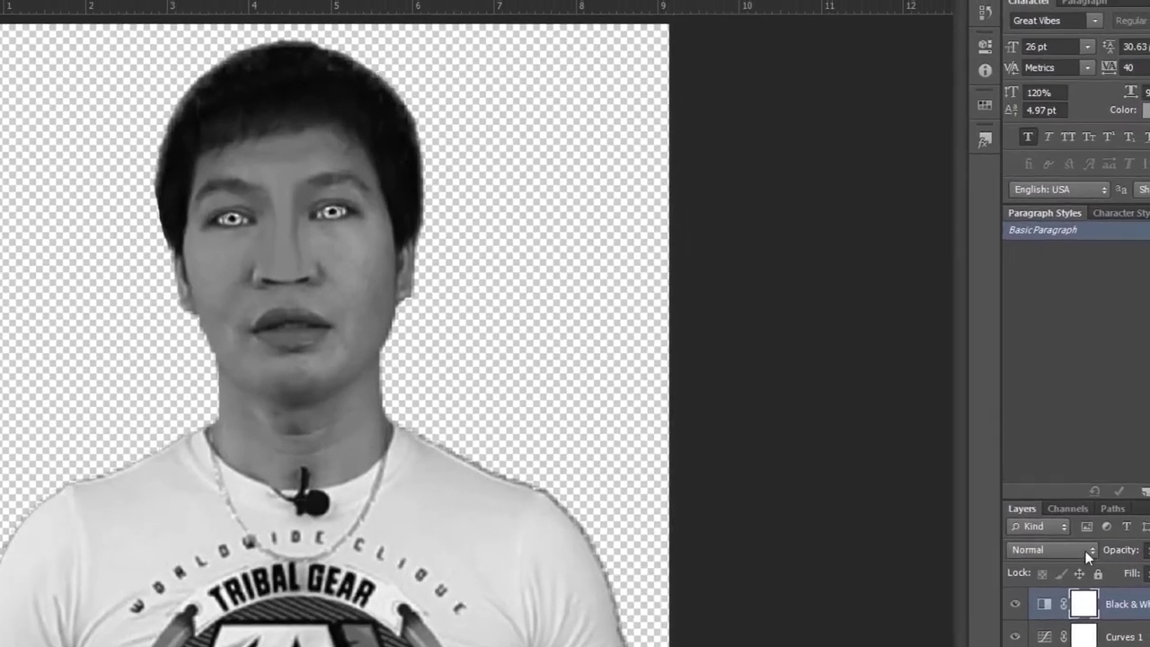
pyautogui.click(1071, 500)
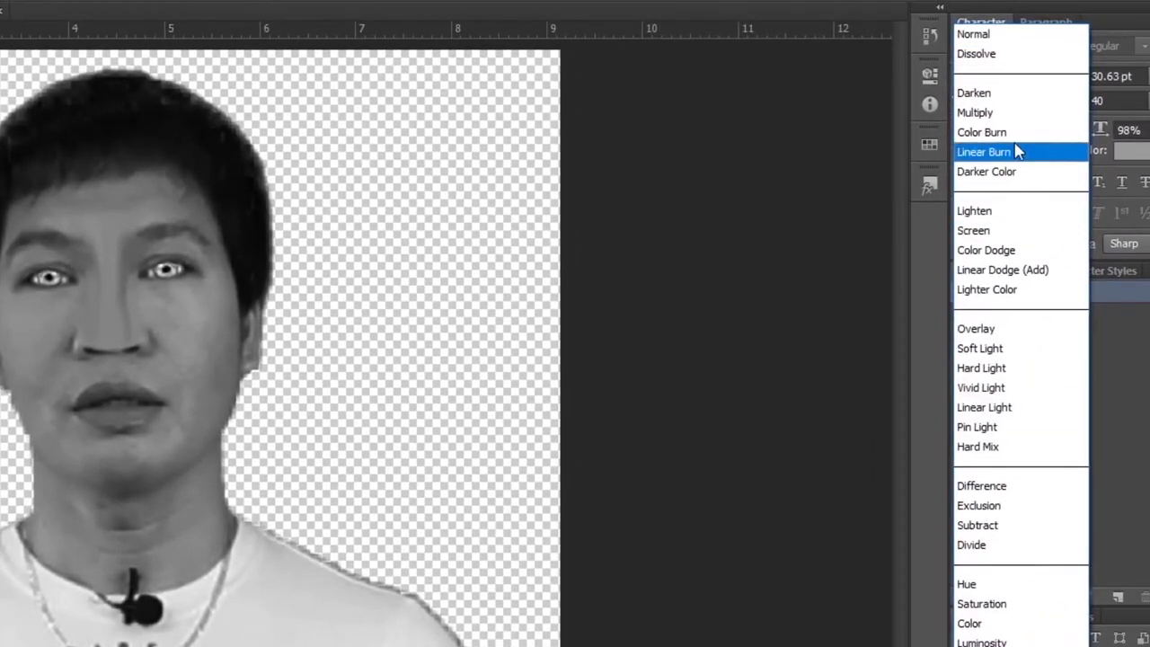
pyautogui.click(1001, 115)
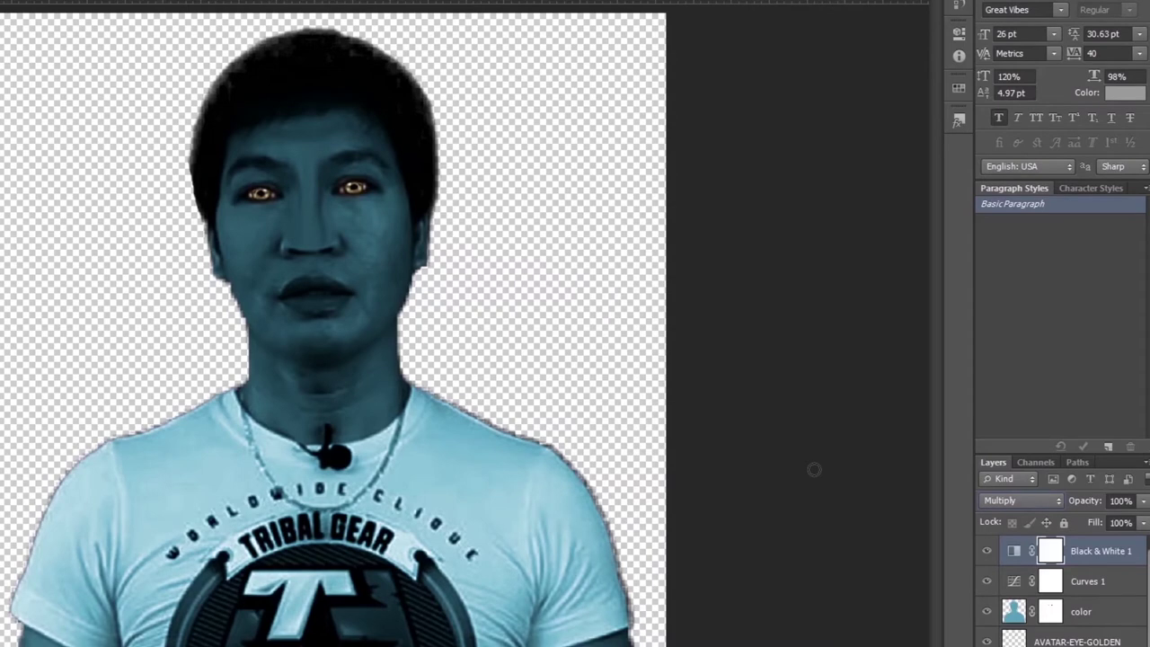
pyautogui.click(1014, 551)
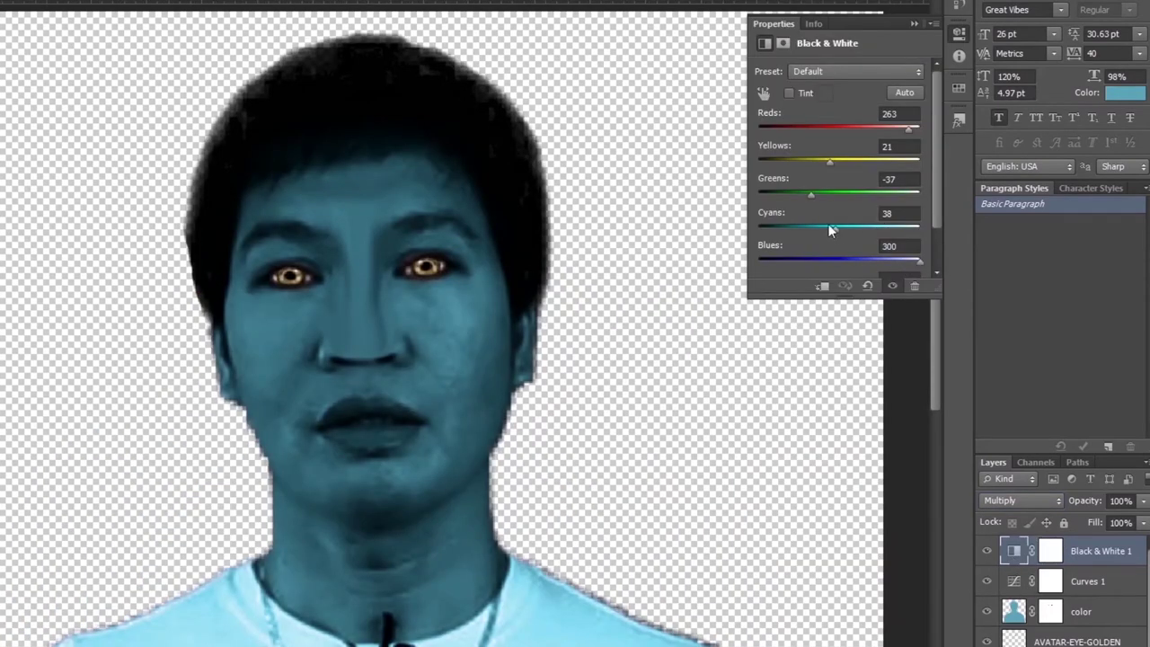
pyautogui.click(1001, 310)
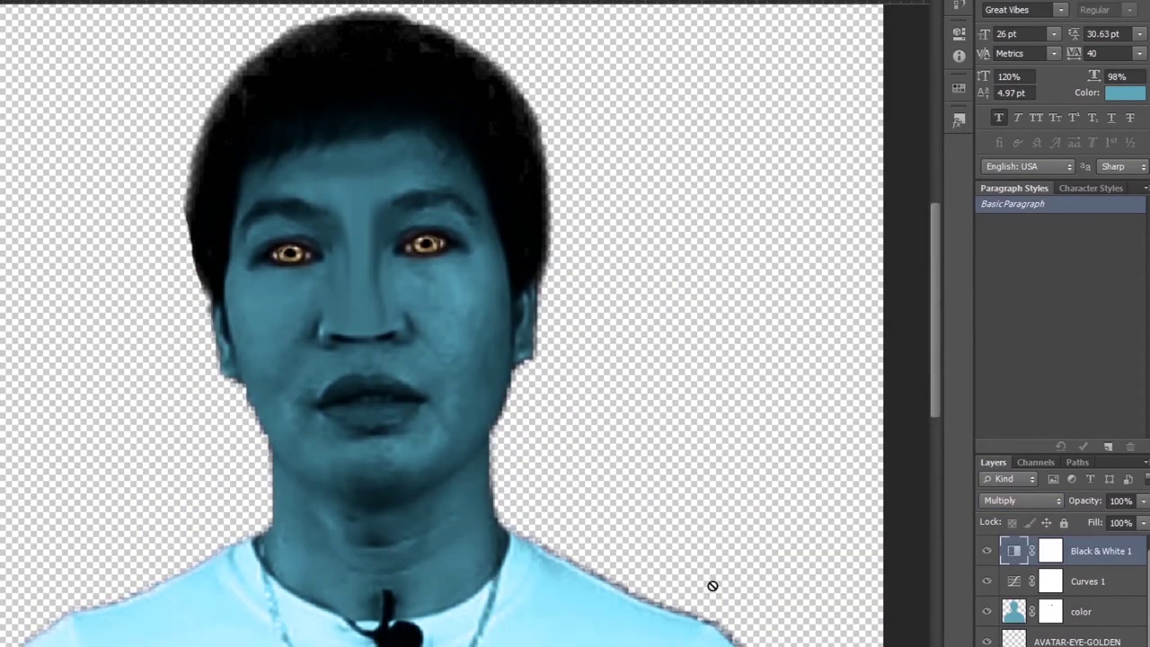
# Darken the Curves 1 adjustment slightly more, then return to the color layer zoomed on the face.
pyautogui.click(1096, 581)
pyautogui.click(1016, 582)
pyautogui.moveTo(864, 180); pyautogui.dragTo(867, 164)
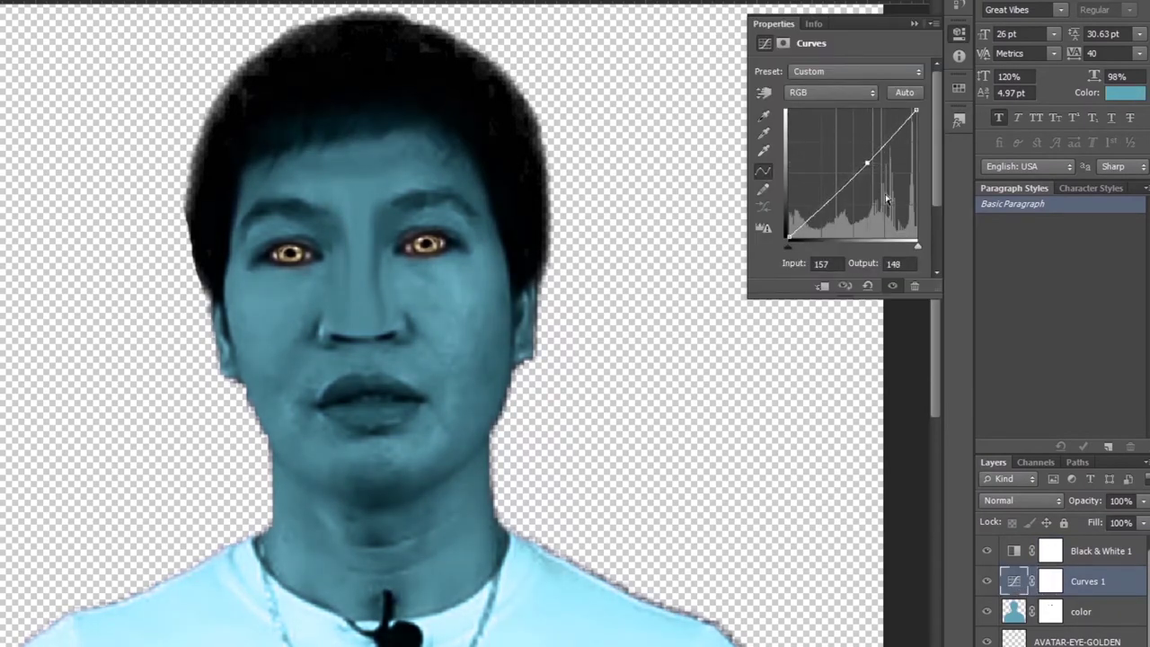
pyautogui.click(914, 25)
pyautogui.click(1081, 612)
pyautogui.hotkey('ctrl', '+')
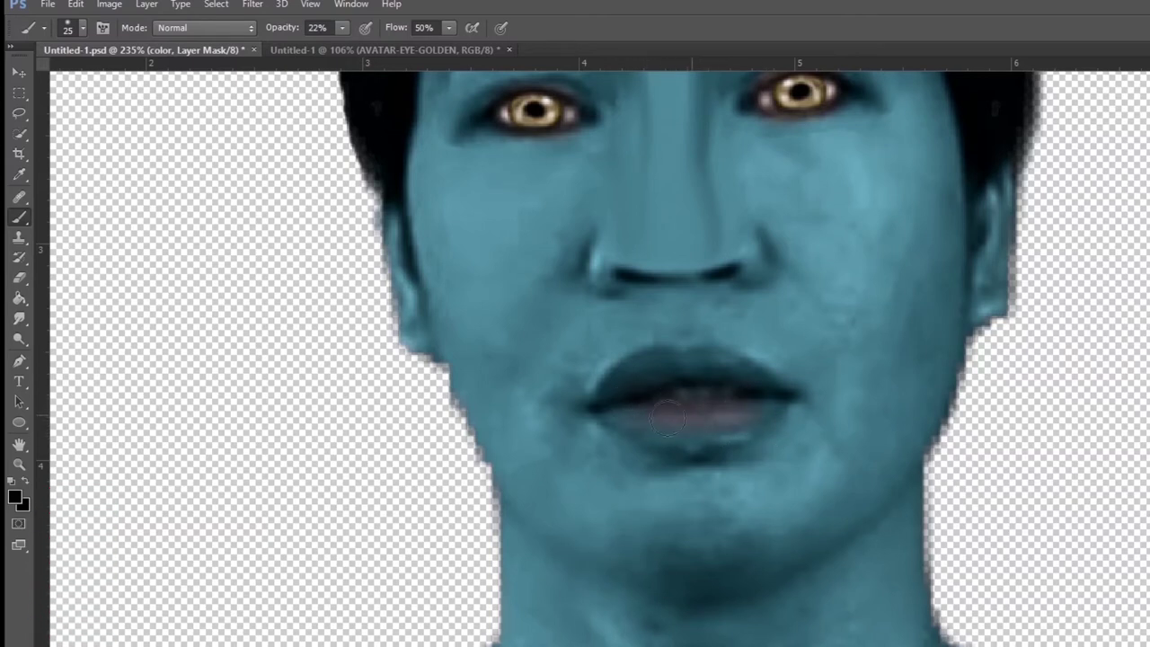
# Lightly mask the teal off the lower lip and nose tip to restore natural skin tone.
pyautogui.scroll(-3, 953, 403)
pyautogui.scroll(3, 714, 368)
pyautogui.moveTo(797, 376); pyautogui.dragTo(732, 374)
pyautogui.scroll(-3, 977, 449)
pyautogui.scroll(4, 896, 444)
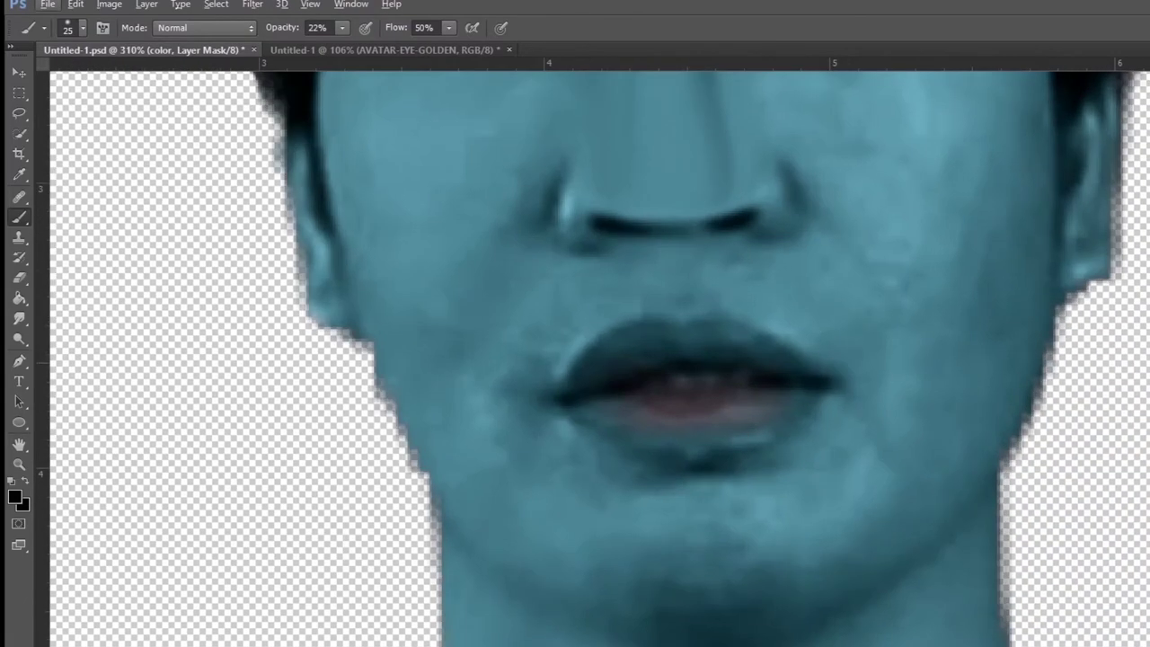
pyautogui.moveTo(641, 194); pyautogui.dragTo(710, 196)
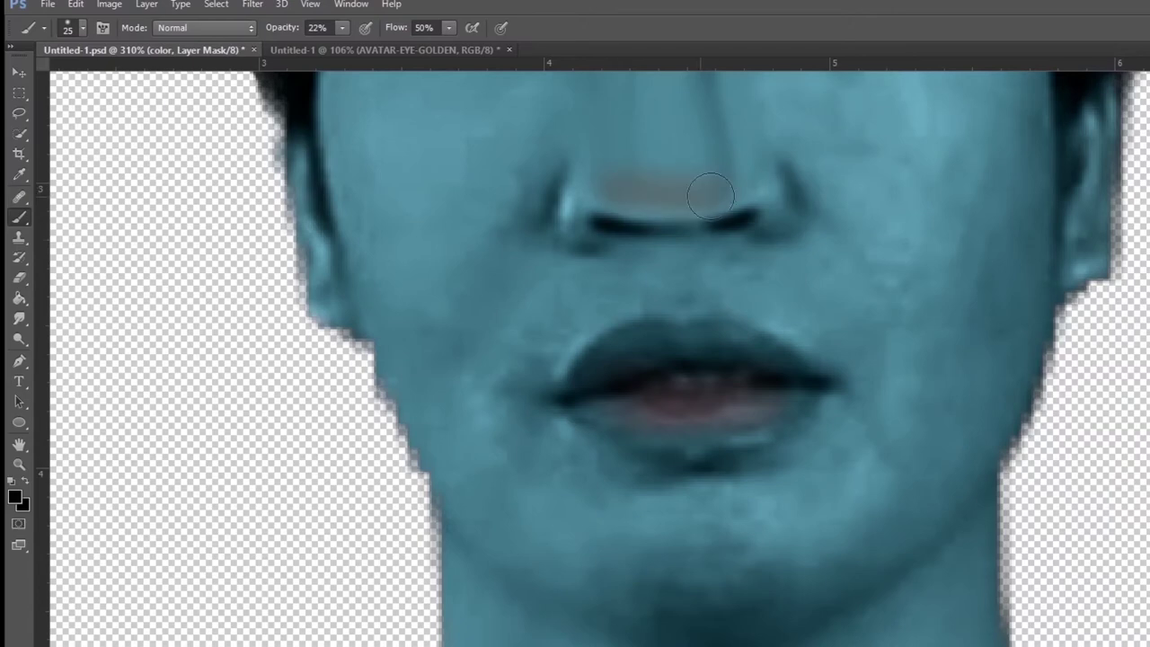
pyautogui.scroll(-2, 805, 313)
pyautogui.scroll(-2, 806, 315)
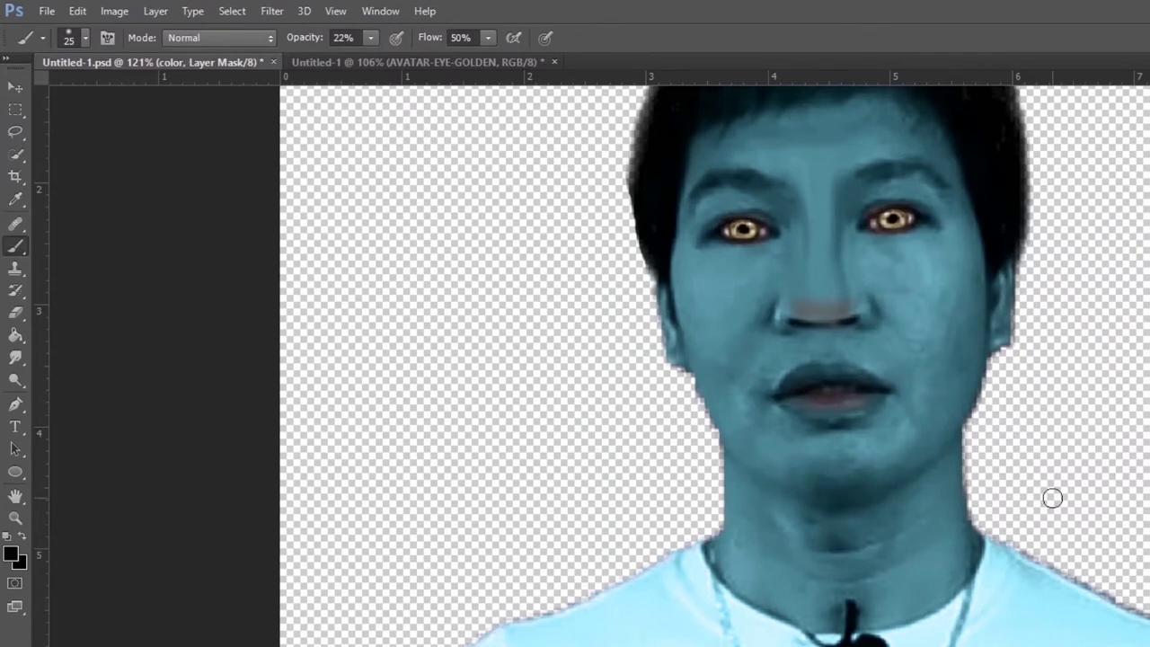
pyautogui.click(46, 11)
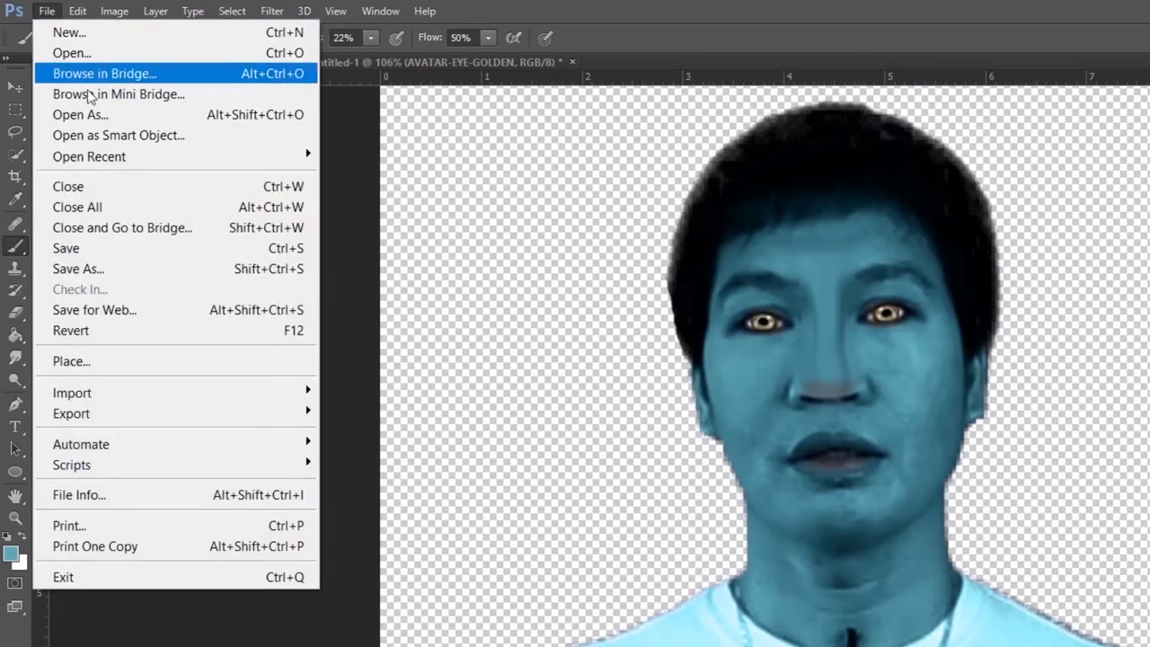
# Place the avatar-mask image, scaled to about 6.4%, and position it over the face.
pyautogui.click(72, 362)
pyautogui.click(847, 487)
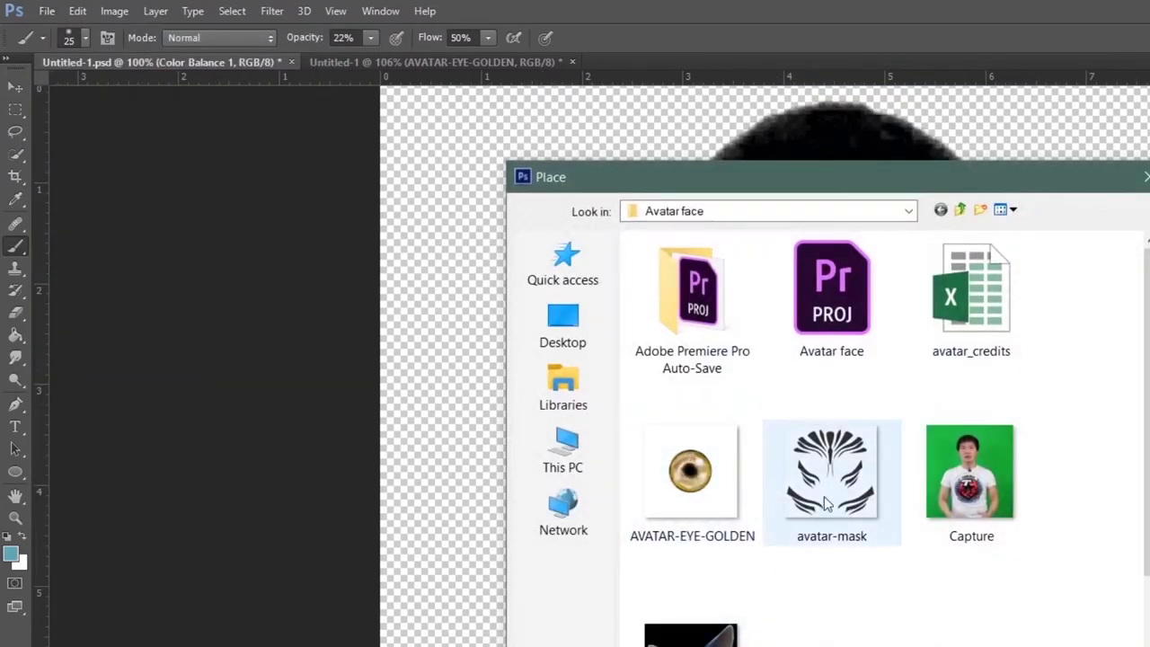
pyautogui.doubleClick(847, 488)
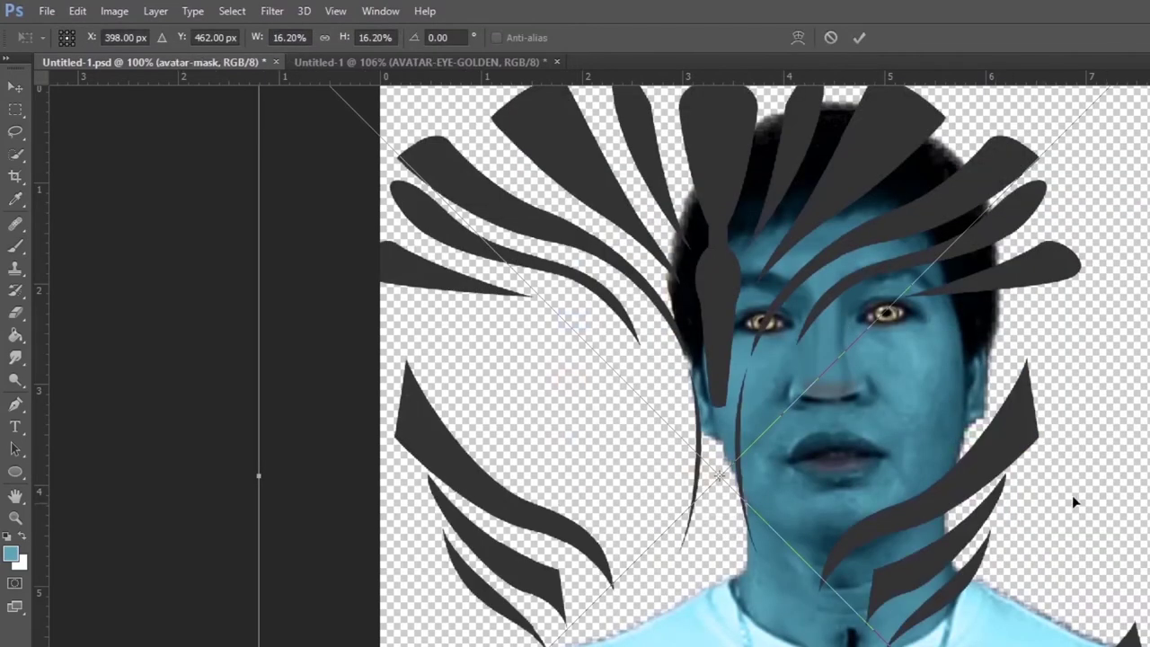
pyautogui.hotkey('ctrl', '-')
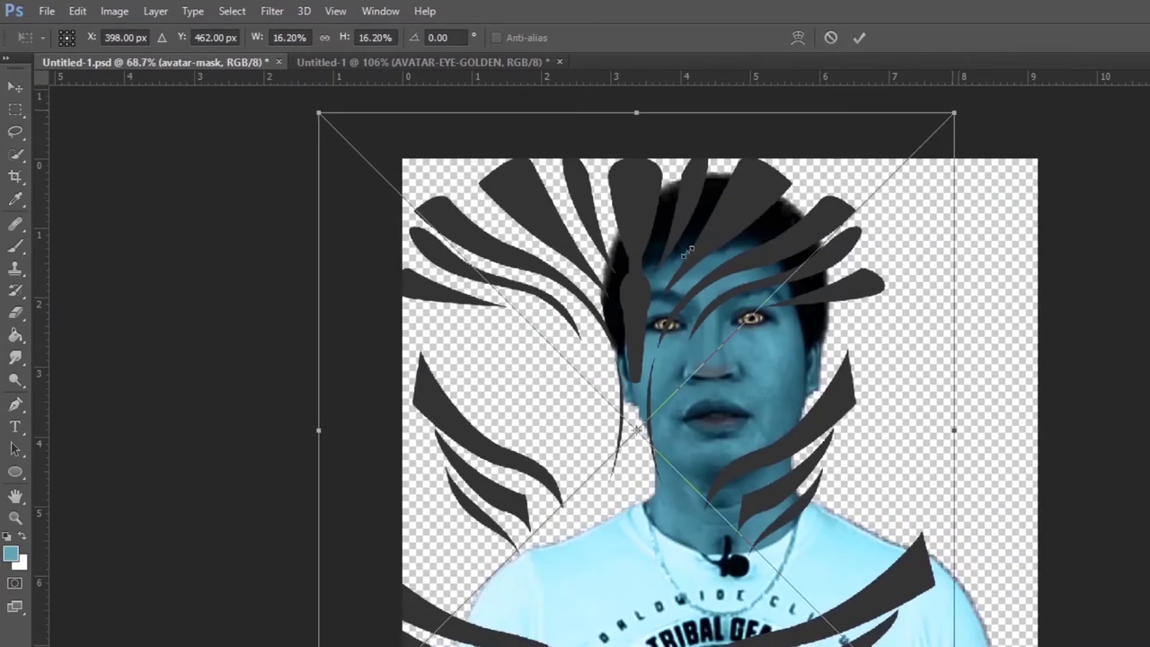
pyautogui.moveTo(953, 113); pyautogui.dragTo(595, 519)
pyautogui.moveTo(431, 629)
pyautogui.mouseDown()
pyautogui.moveTo(705, 350)
pyautogui.moveTo(659, 353)
pyautogui.moveTo(674, 353)
pyautogui.mouseUp()
pyautogui.scroll(1, 716, 492)
pyautogui.moveTo(589, 448); pyautogui.dragTo(614, 466)
pyautogui.moveTo(751, 322)
pyautogui.mouseDown()
pyautogui.moveTo(731, 326)
pyautogui.moveTo(770, 309)
pyautogui.mouseUp()
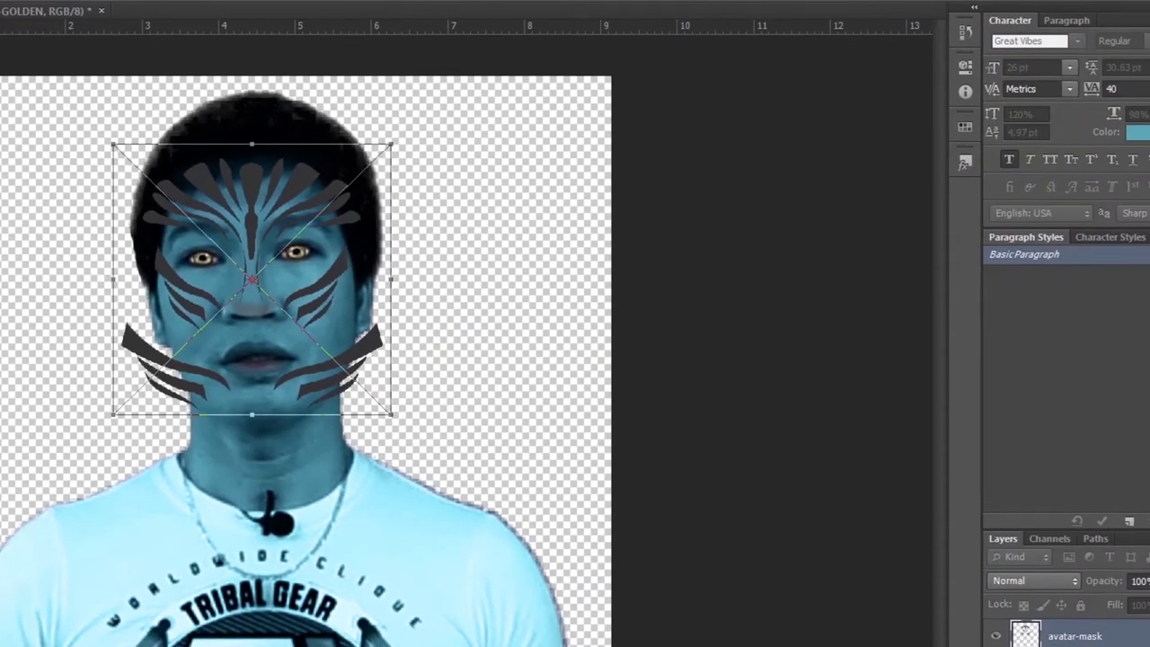
pyautogui.press('Return')
pyautogui.hotkey('ctrl', 't')
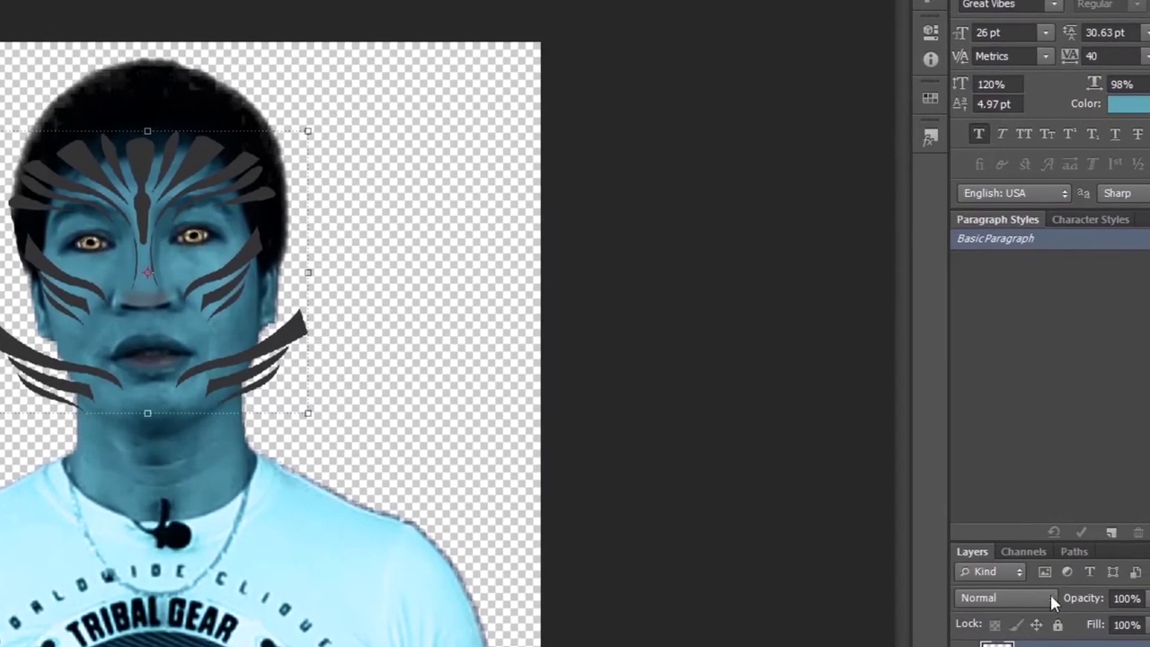
# Set the avatar-mask stripe layer's blend mode to Soft Light.
pyautogui.click(1051, 581)
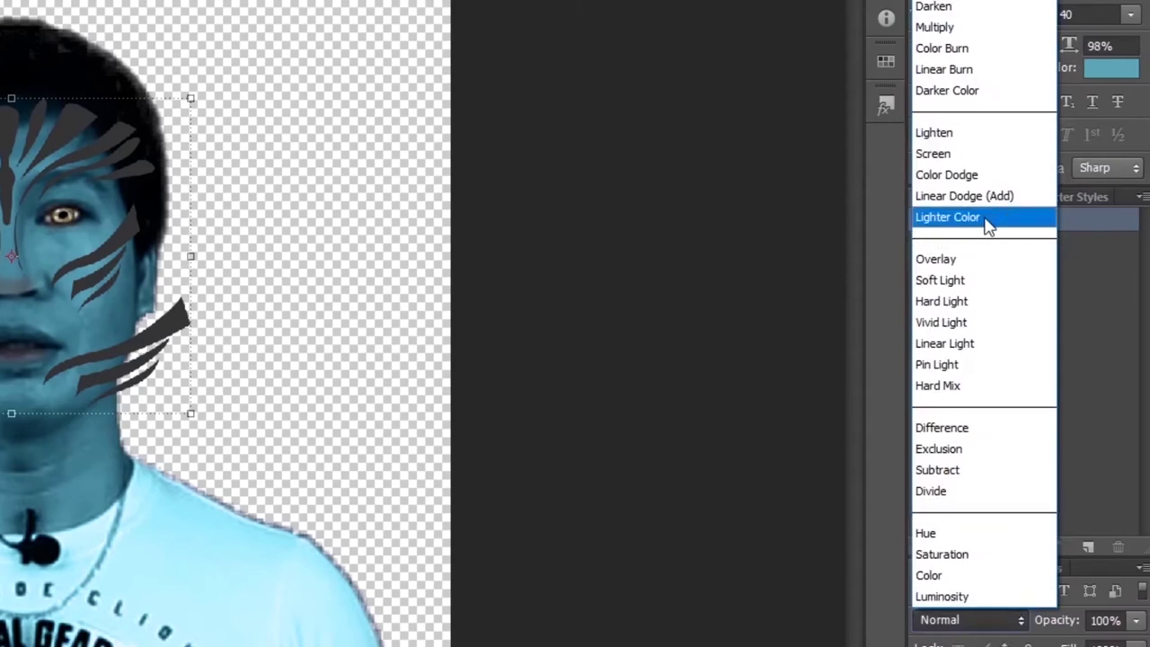
pyautogui.click(969, 282)
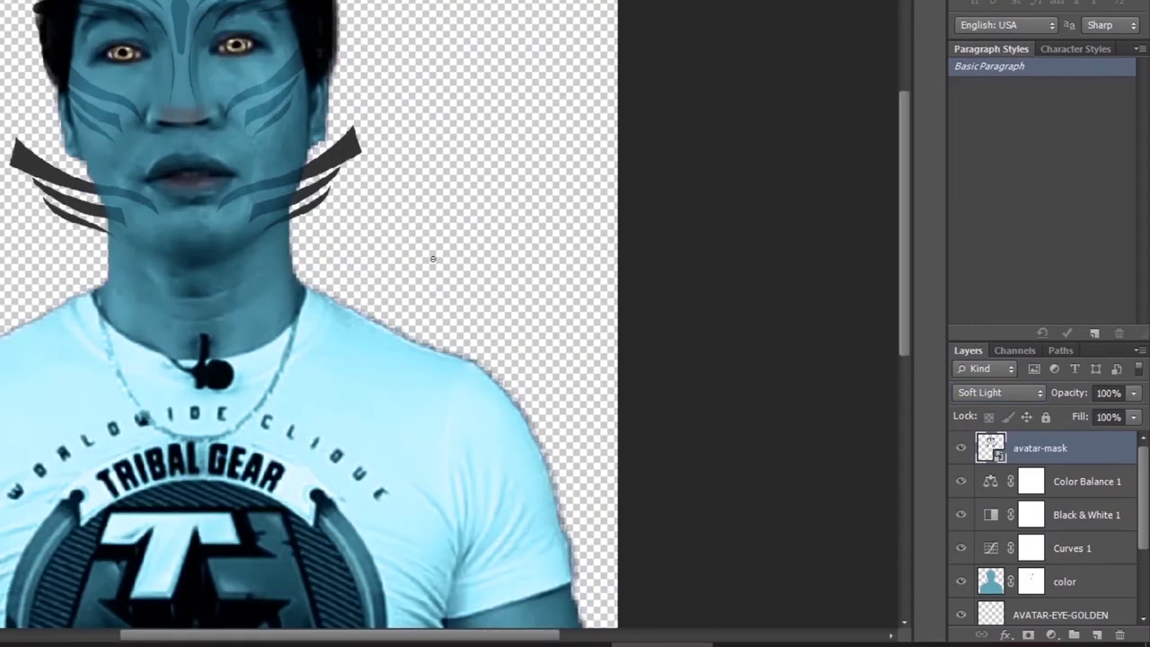
pyautogui.keyDown('alt'); pyautogui.click(432, 259); pyautogui.keyUp('alt')
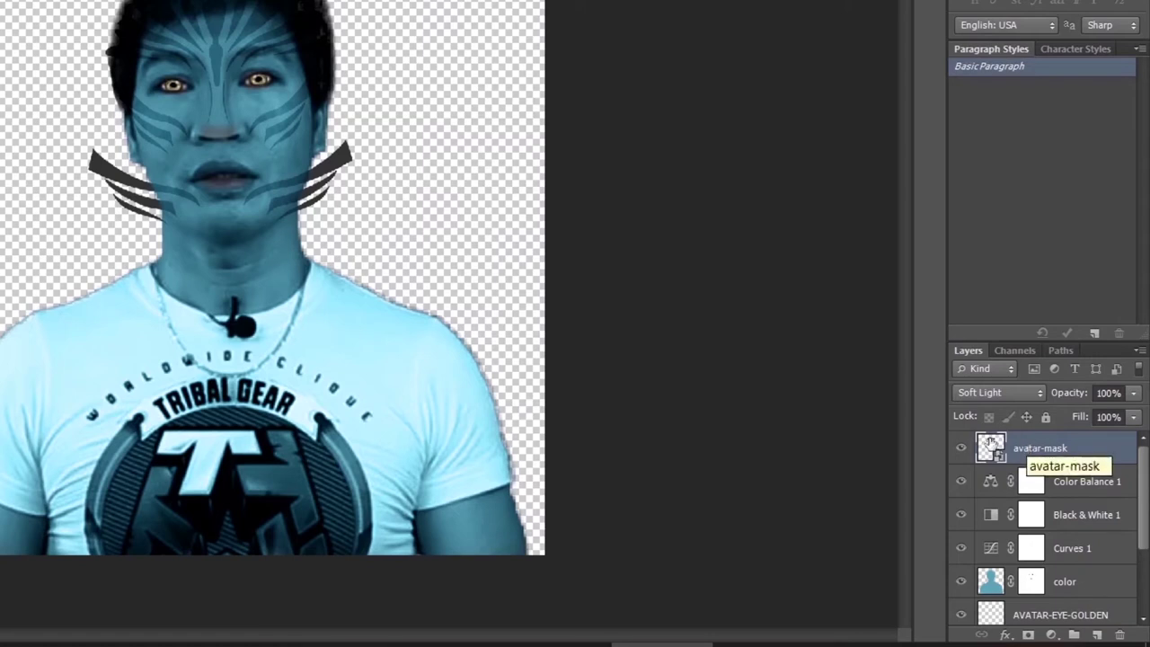
pyautogui.scroll(-3, 1062, 582)
# Rasterize the stripe layer and delete the stripe parts outside the person's outline.
pyautogui.keyDown('ctrl'); pyautogui.click(988, 582); pyautogui.keyUp('ctrl')
pyautogui.scroll(3, 1010, 549)
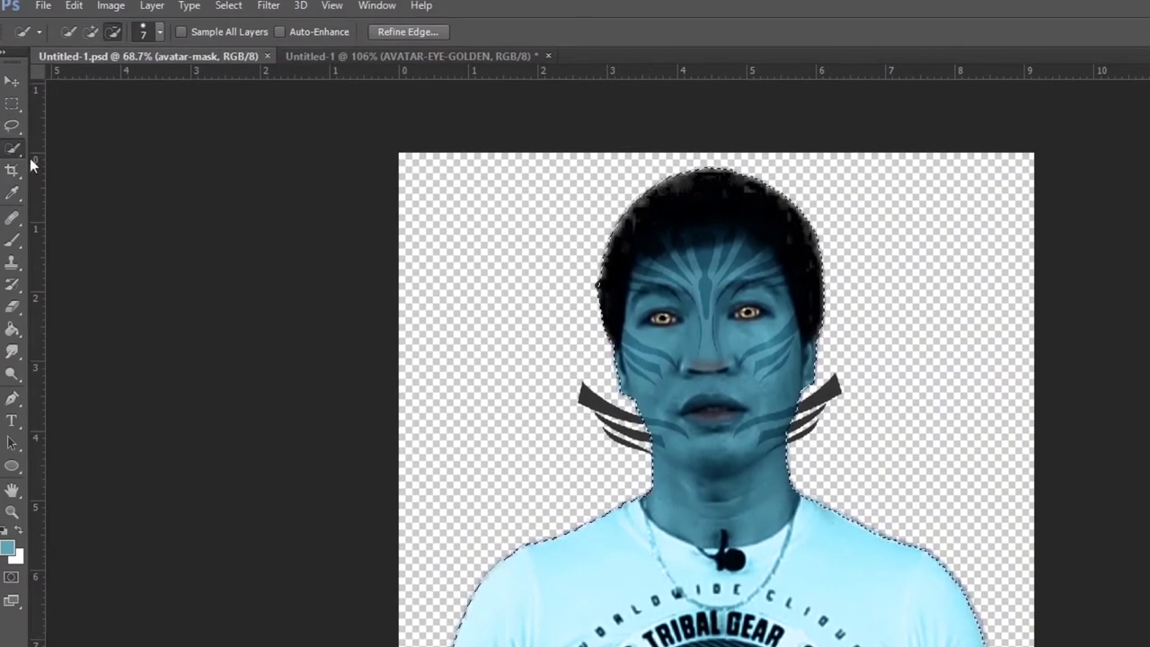
pyautogui.rightClick(746, 358)
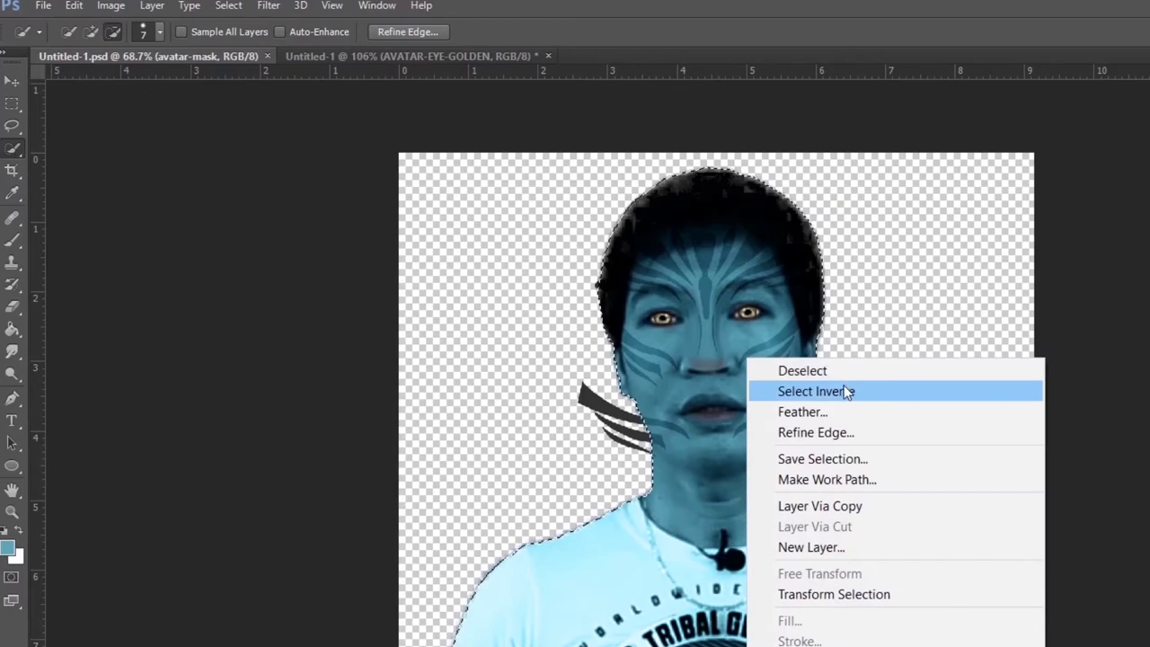
pyautogui.click(845, 391)
pyautogui.rightClick(837, 16)
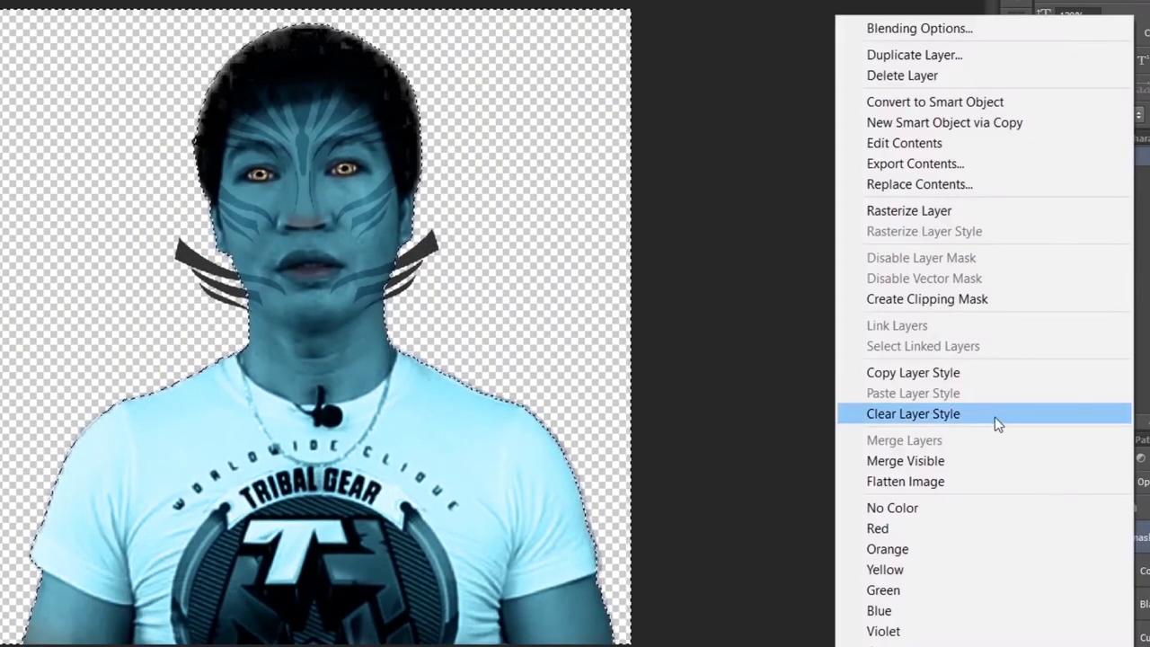
pyautogui.click(937, 210)
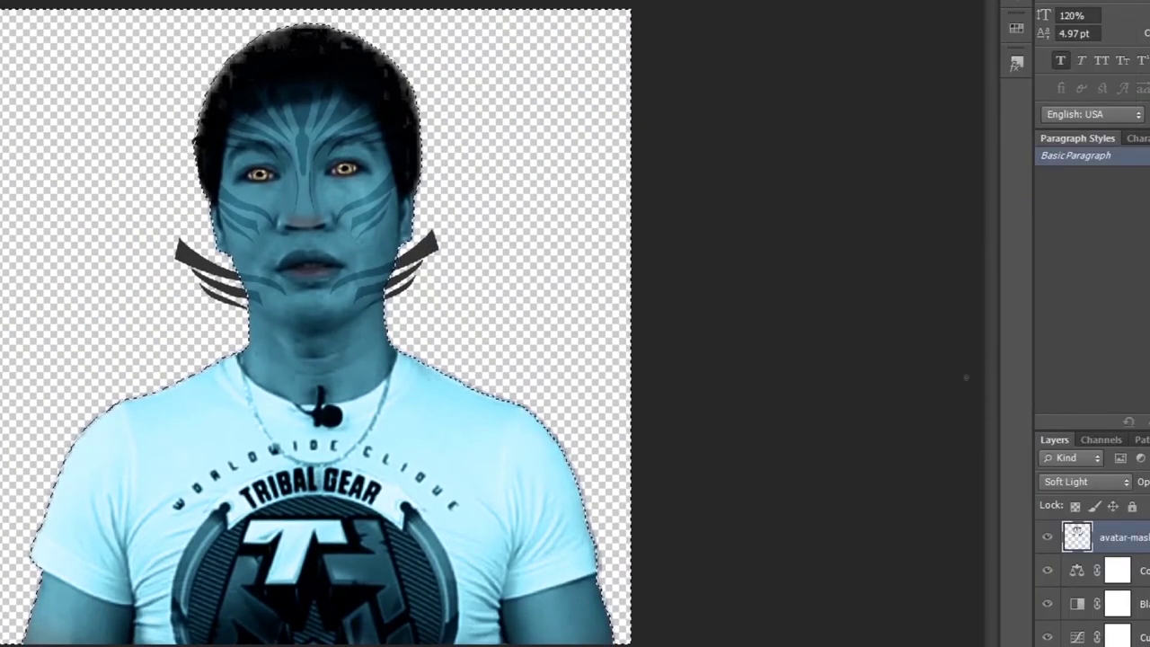
pyautogui.press('Delete')
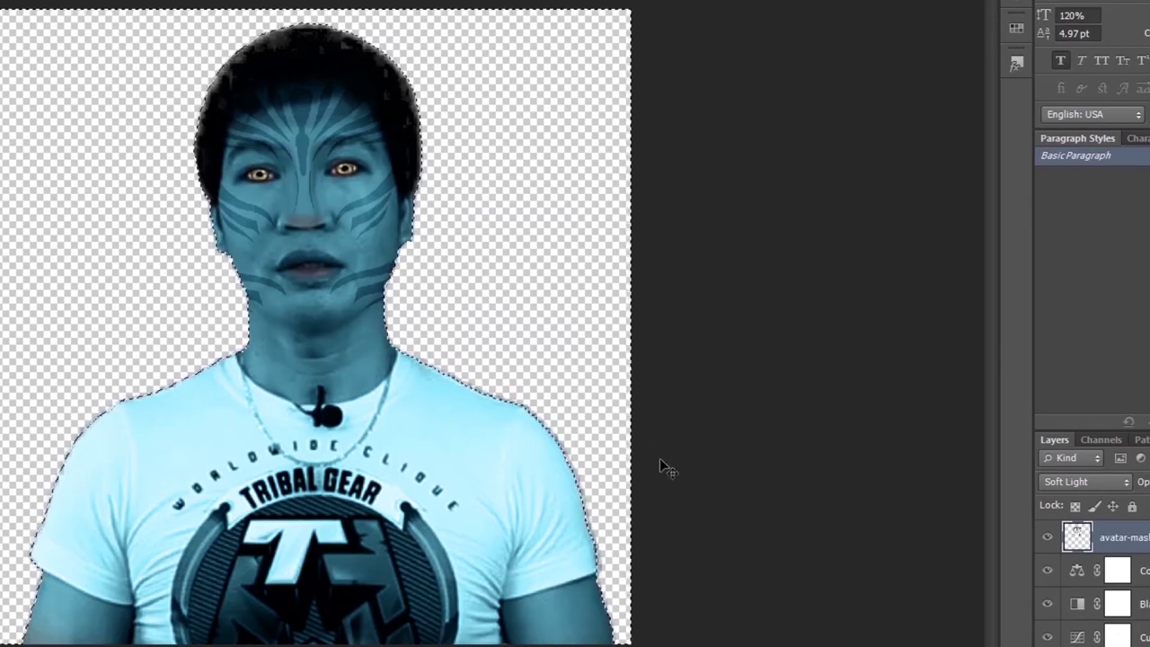
pyautogui.hotkey('ctrl', 'd')
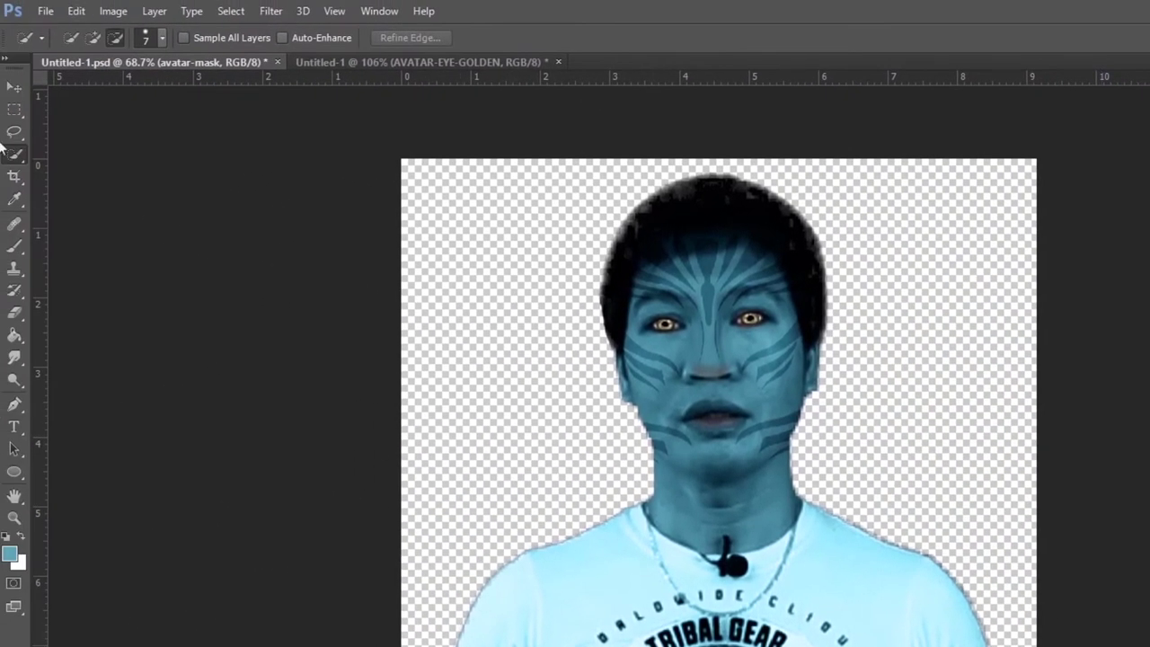
# Place the pointed ears image into the portrait and enlarge the Eraser.
pyautogui.click(53, 12)
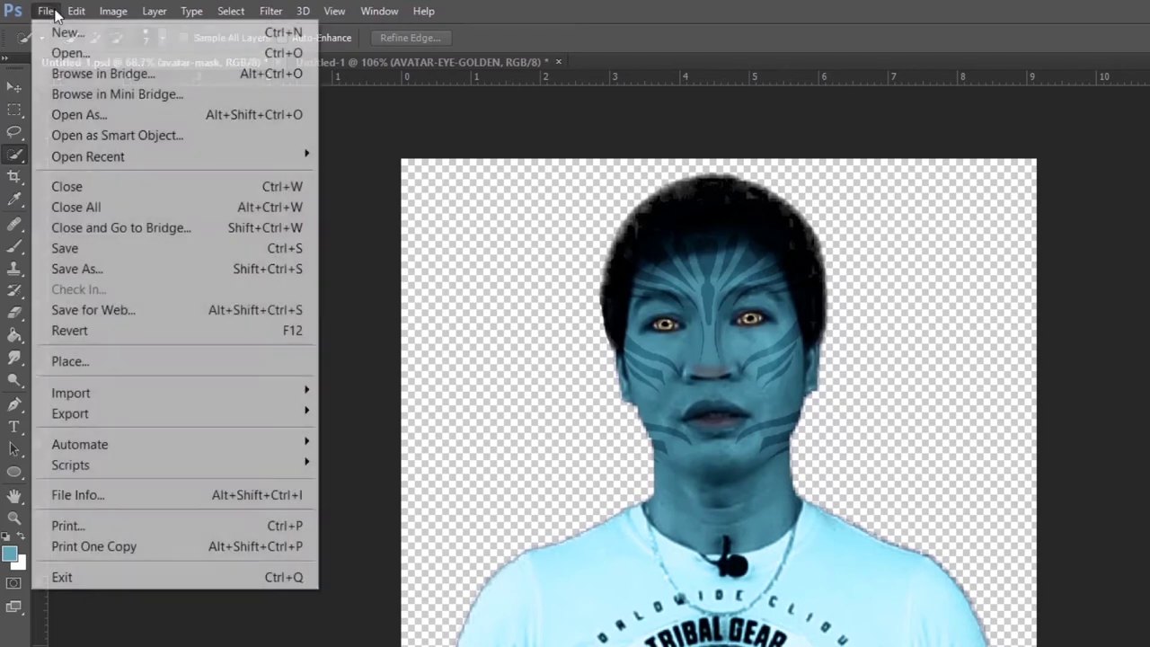
pyautogui.click(81, 360)
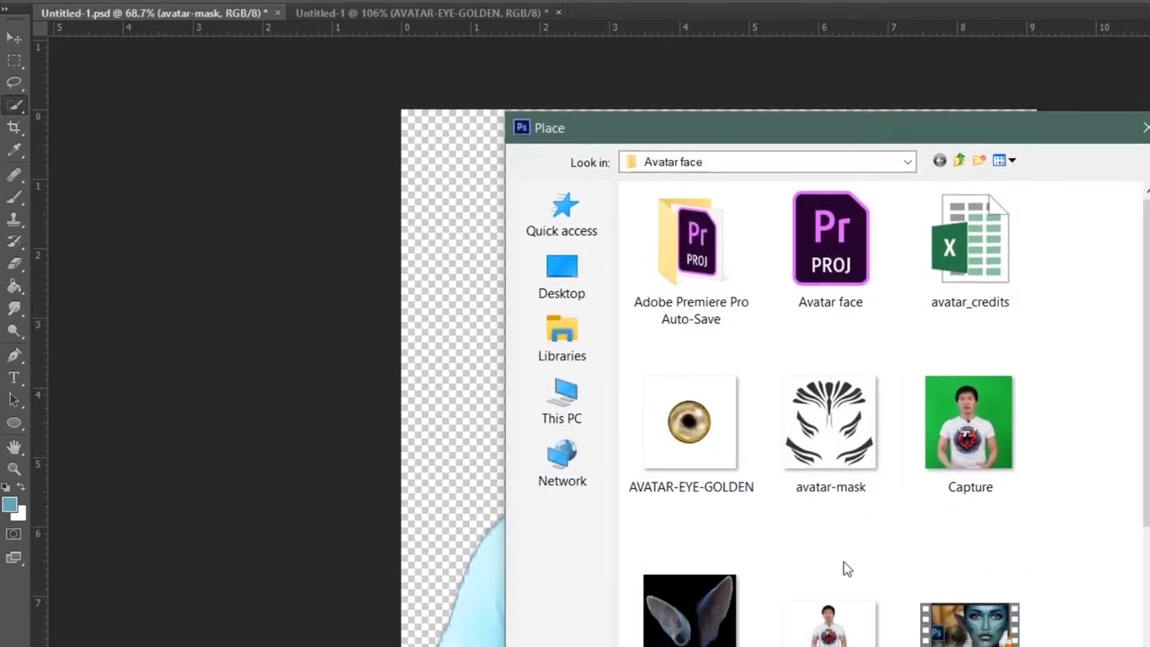
pyautogui.click(688, 508)
pyautogui.click(1100, 607)
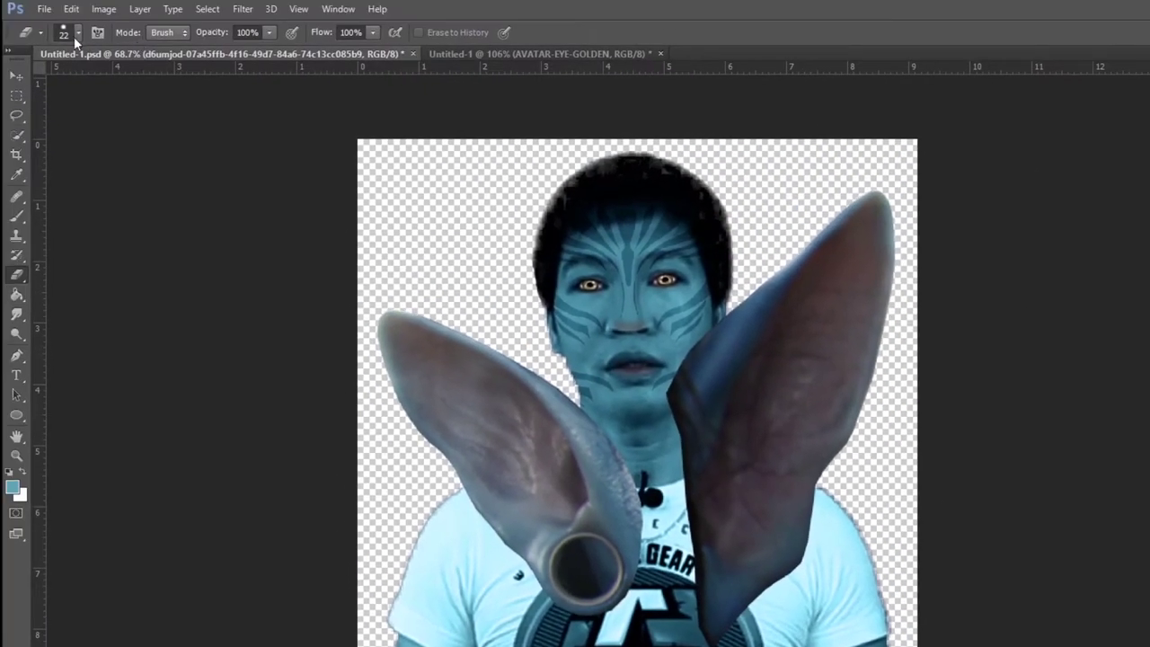
pyautogui.click(76, 32)
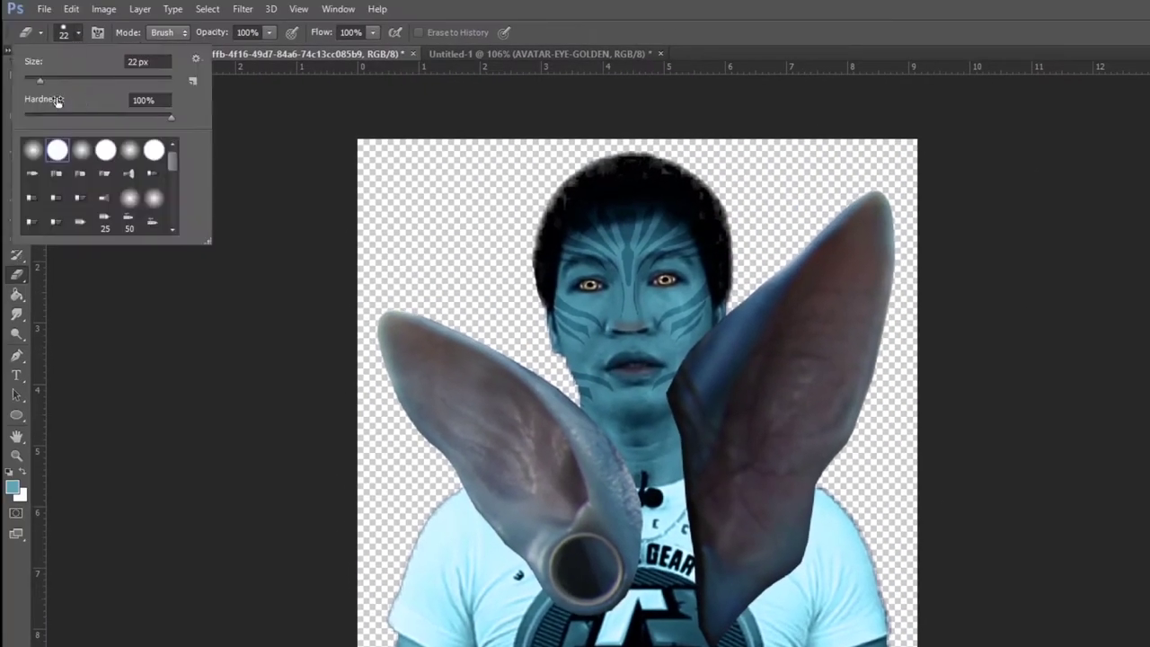
pyautogui.moveTo(42, 86); pyautogui.dragTo(49, 85)
pyautogui.click(719, 336)
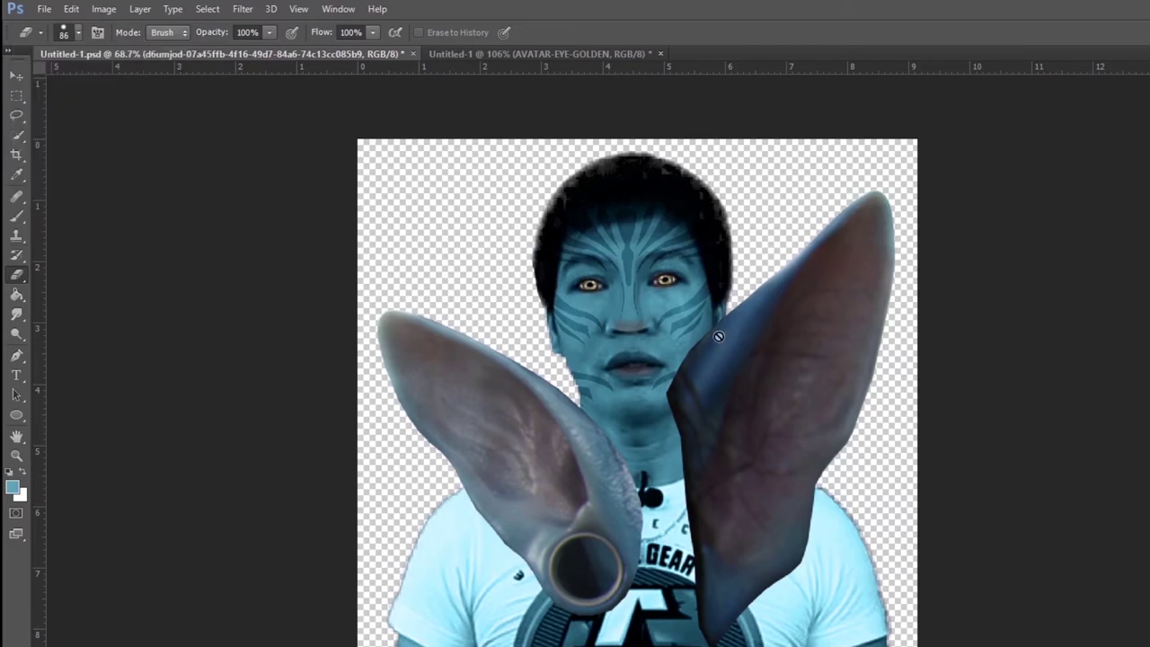
# Rasterize the ears layer and erase the right ear and the dark strip on the neck.
pyautogui.click(722, 337)
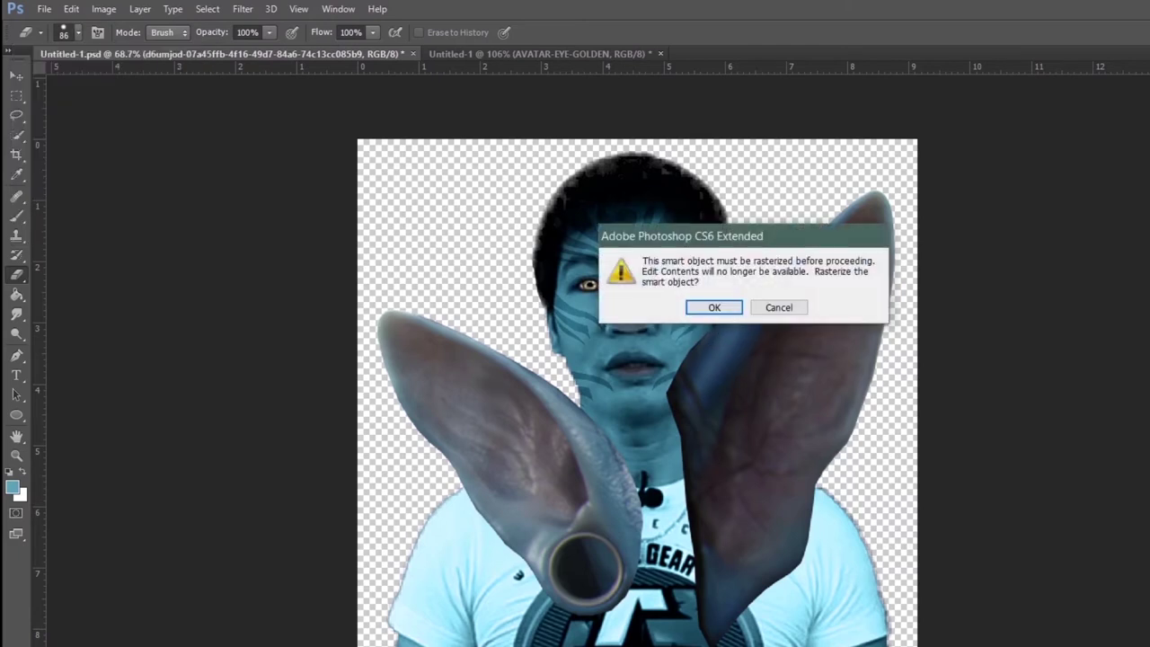
pyautogui.click(716, 316)
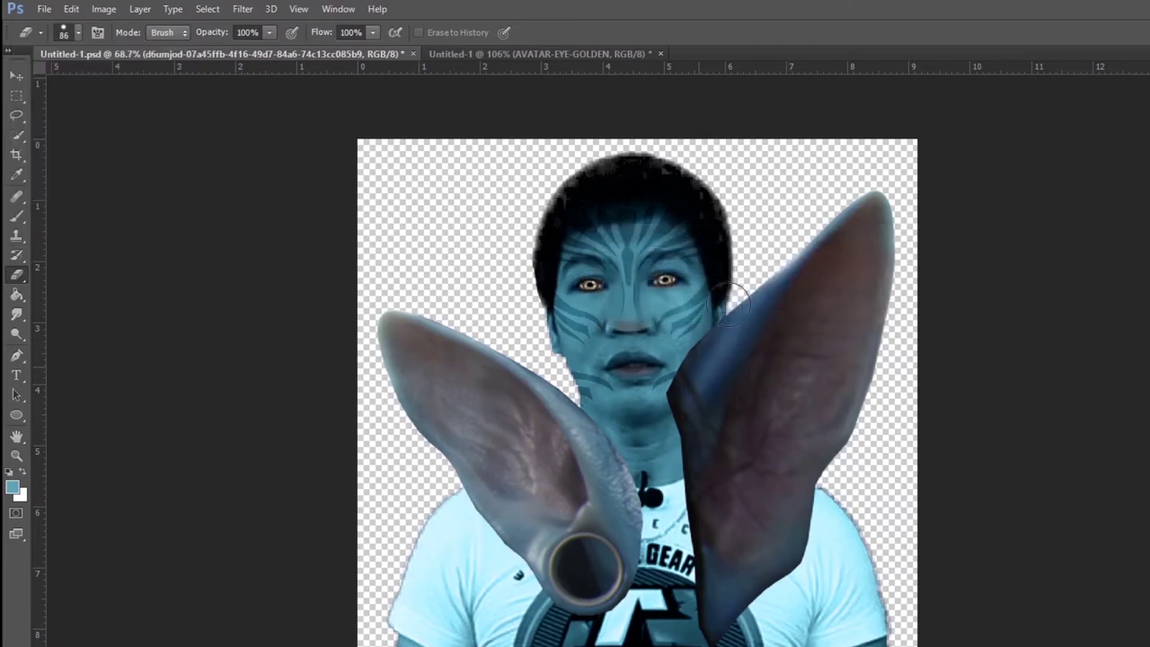
pyautogui.moveTo(874, 550)
pyautogui.mouseDown()
pyautogui.moveTo(705, 386)
pyautogui.moveTo(791, 296)
pyautogui.moveTo(765, 313)
pyautogui.moveTo(765, 297)
pyautogui.moveTo(759, 378)
pyautogui.moveTo(813, 530)
pyautogui.moveTo(762, 597)
pyautogui.mouseUp()
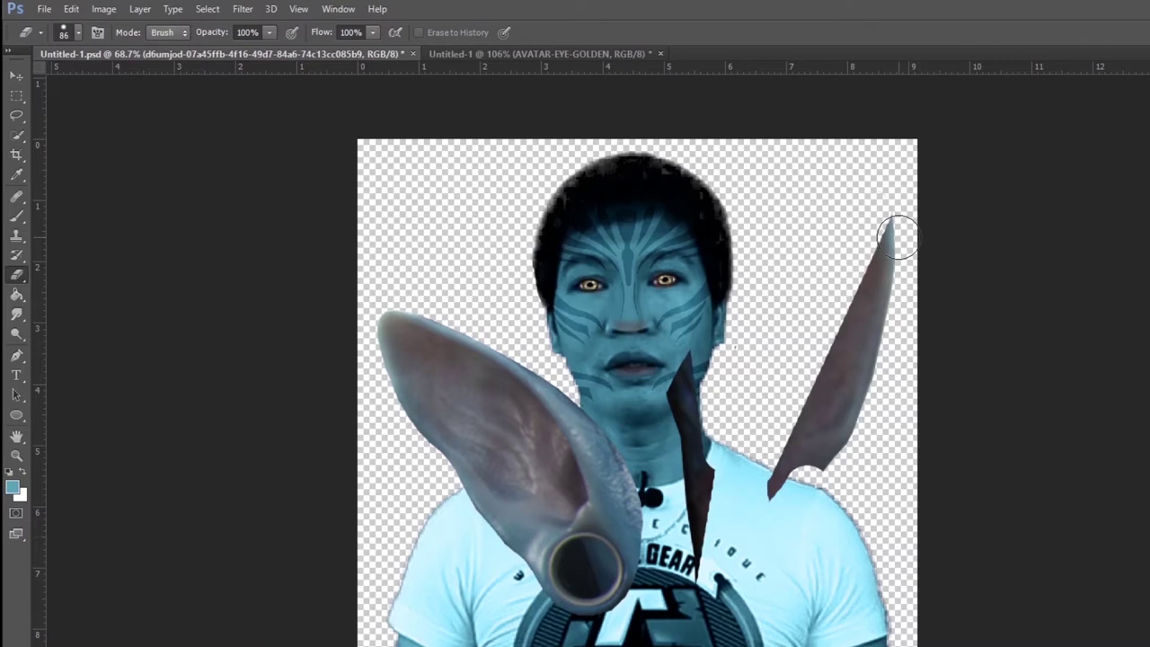
pyautogui.moveTo(910, 233); pyautogui.dragTo(865, 269)
pyautogui.click(78, 34)
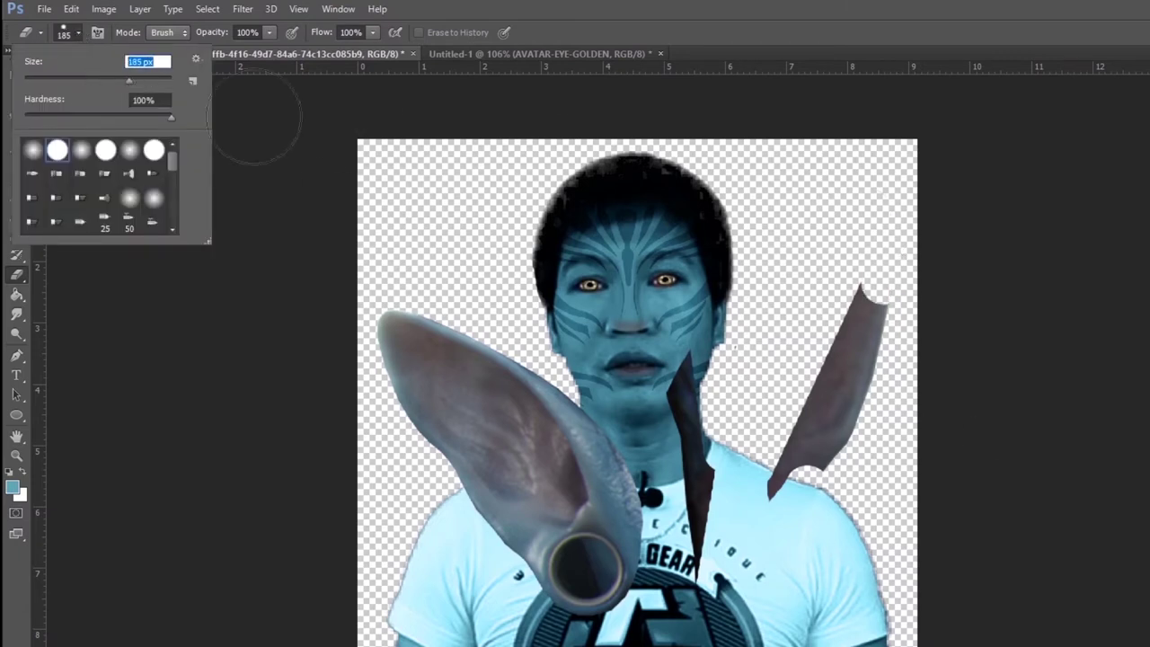
pyautogui.click(821, 328)
pyautogui.moveTo(705, 445)
pyautogui.mouseDown()
pyautogui.moveTo(860, 321)
pyautogui.moveTo(916, 398)
pyautogui.moveTo(853, 404)
pyautogui.mouseUp()
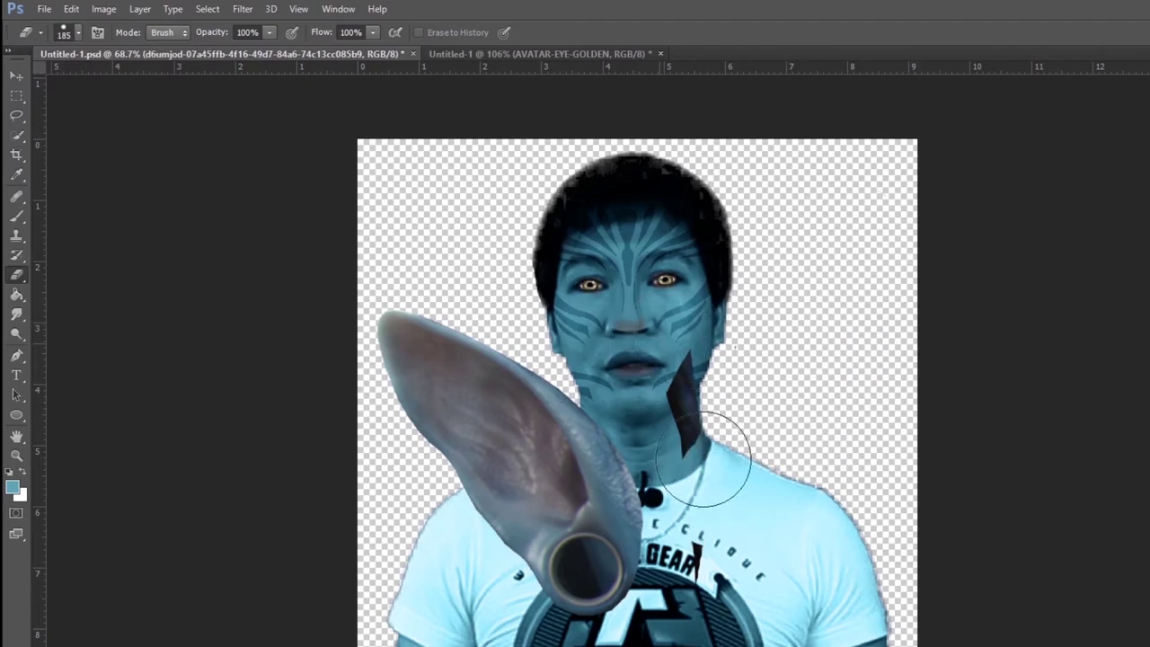
pyautogui.moveTo(803, 436); pyautogui.dragTo(745, 410)
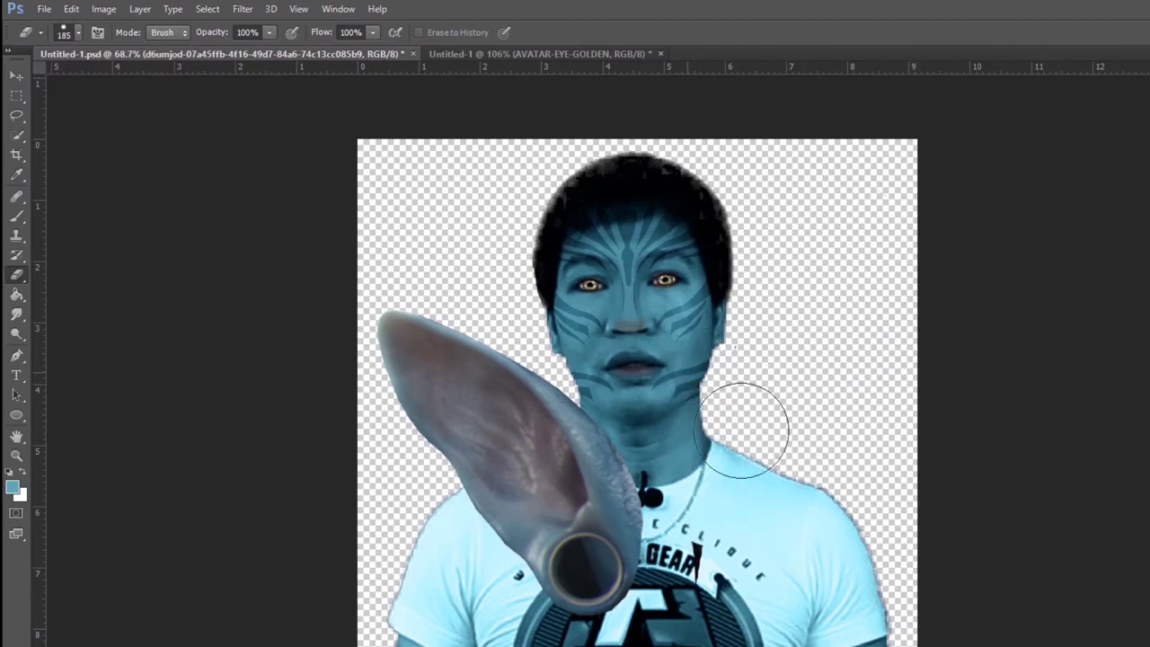
# Scale, move and tilt the ear layer so it fits against the left side of the head.
pyautogui.click(17, 77)
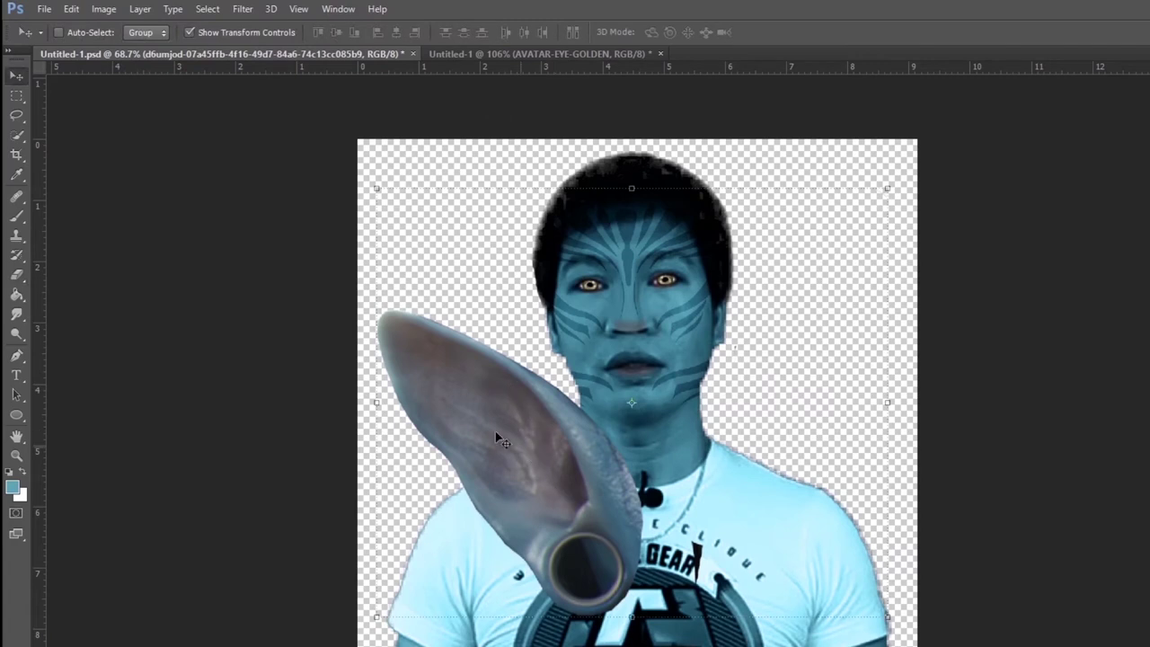
pyautogui.hotkey('alt', '[')
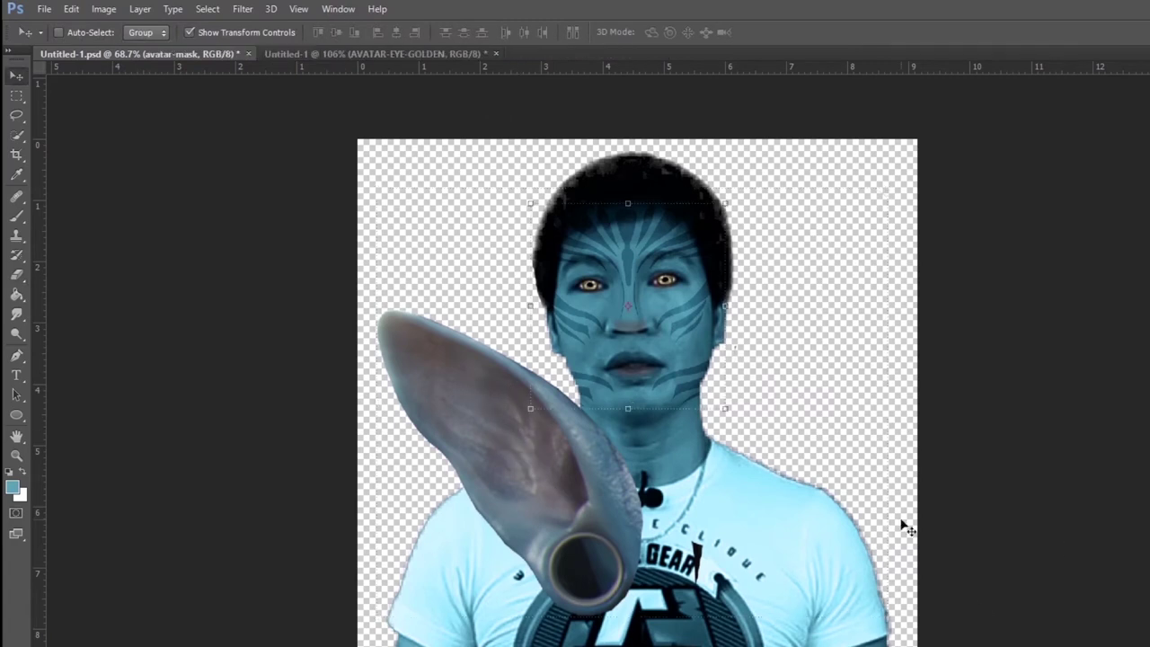
pyautogui.hotkey('alt', ']')
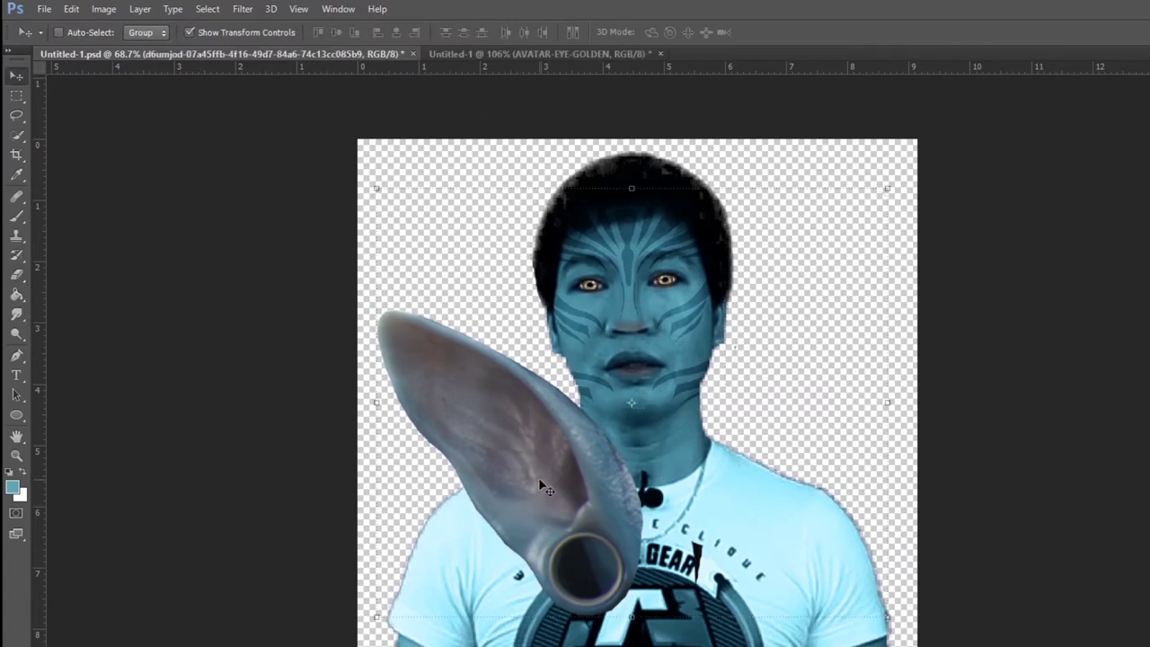
pyautogui.moveTo(887, 188); pyautogui.dragTo(761, 282)
pyautogui.moveTo(410, 321)
pyautogui.mouseDown()
pyautogui.moveTo(395, 121)
pyautogui.moveTo(457, 206)
pyautogui.moveTo(493, 298)
pyautogui.mouseUp()
pyautogui.moveTo(688, 177)
pyautogui.mouseDown()
pyautogui.moveTo(701, 196)
pyautogui.moveTo(698, 187)
pyautogui.mouseUp()
pyautogui.moveTo(440, 194); pyautogui.dragTo(458, 206)
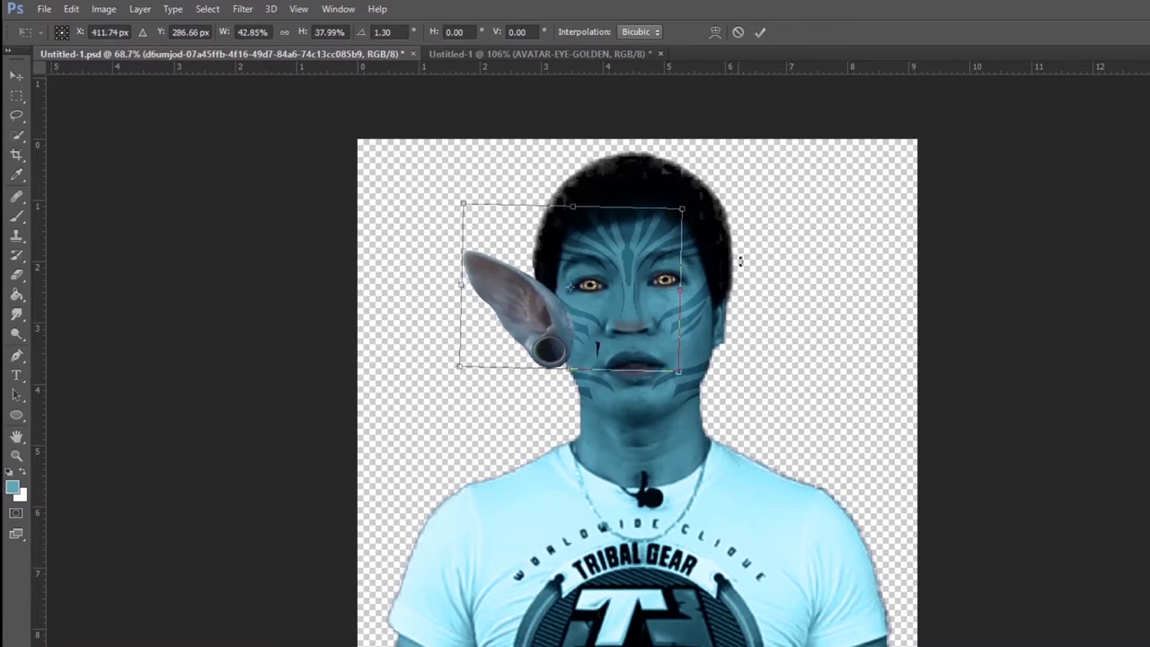
pyautogui.moveTo(680, 218); pyautogui.dragTo(646, 216)
pyautogui.moveTo(692, 362); pyautogui.dragTo(738, 405)
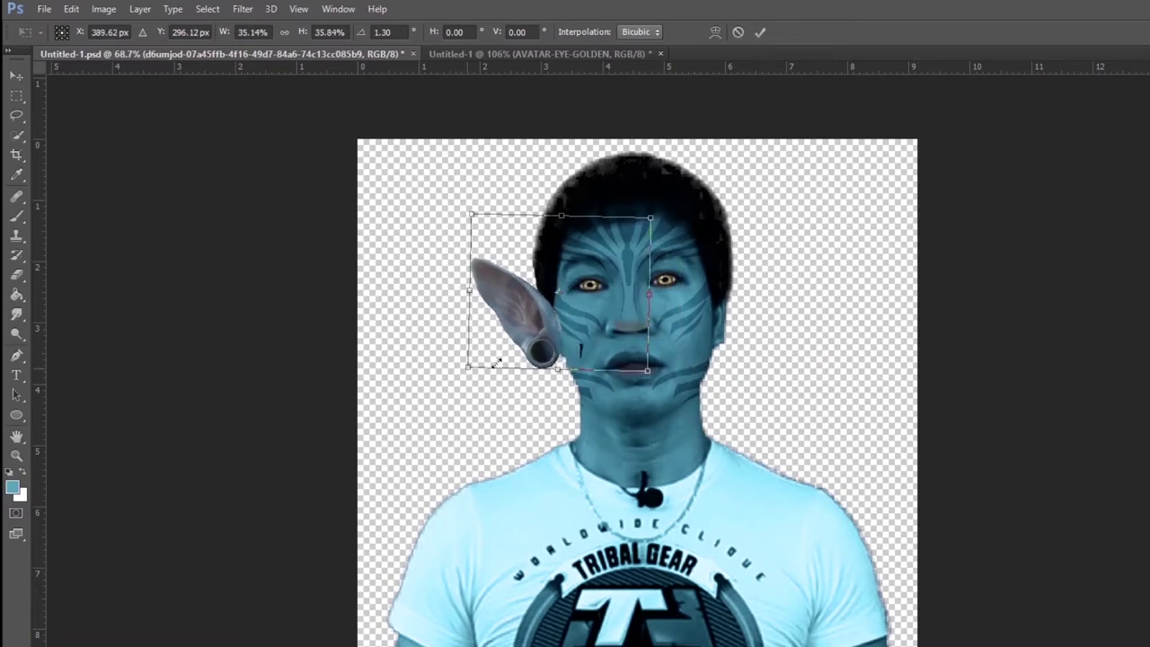
pyautogui.moveTo(496, 362); pyautogui.dragTo(516, 359)
pyautogui.moveTo(629, 376)
pyautogui.mouseDown()
pyautogui.moveTo(620, 341)
pyautogui.moveTo(570, 320)
pyautogui.mouseUp()
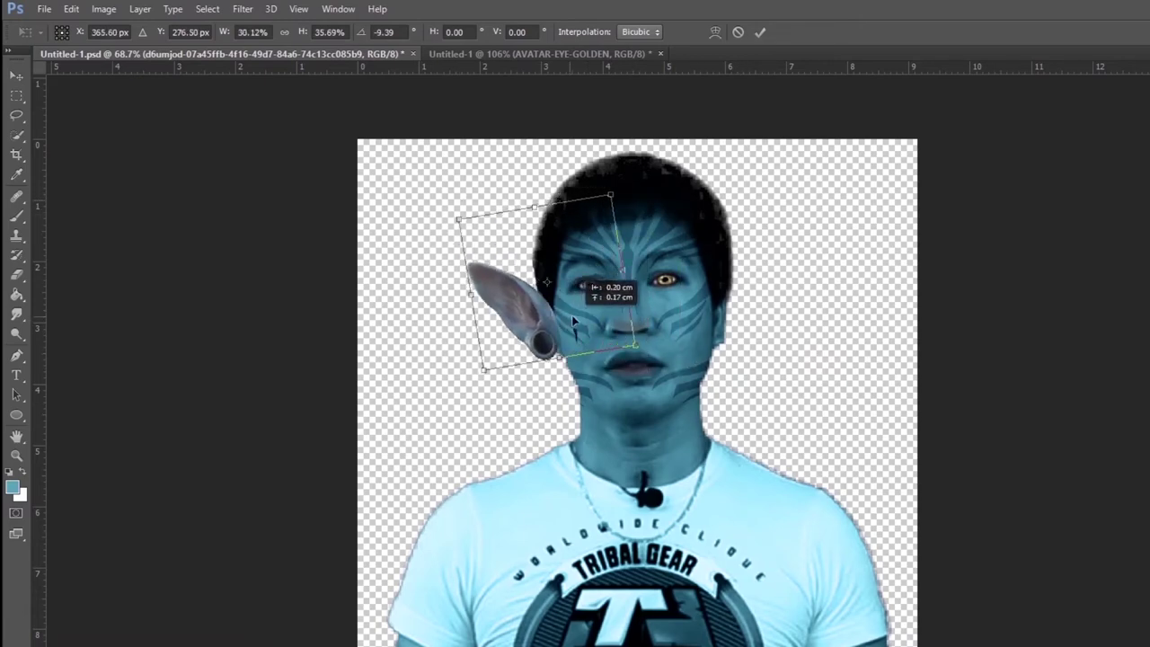
pyautogui.scroll(3, 569, 321)
pyautogui.moveTo(387, 236); pyautogui.dragTo(434, 278)
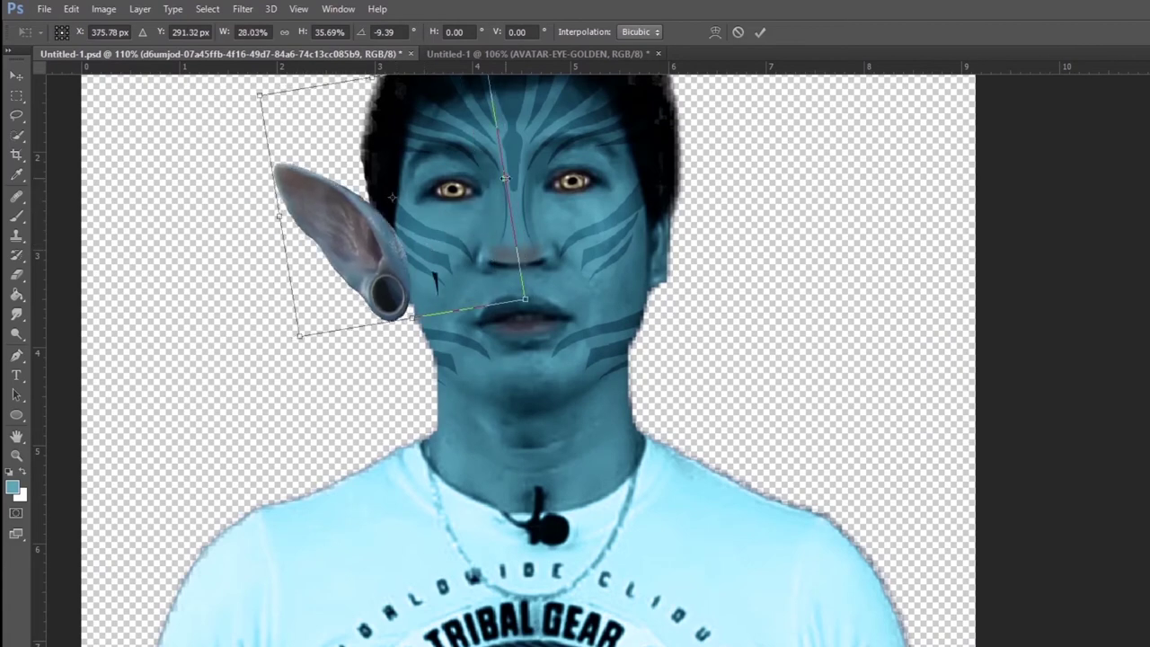
pyautogui.click(759, 31)
pyautogui.scroll(-2, 417, 157)
# Refine the ear's size, position and rotation with two more transforms to match the head.
pyautogui.hotkey('ctrl', 't')
pyautogui.moveTo(417, 157)
pyautogui.mouseDown()
pyautogui.moveTo(405, 259)
pyautogui.moveTo(432, 265)
pyautogui.mouseUp()
pyautogui.press('Return')
pyautogui.scroll(1, 821, 410)
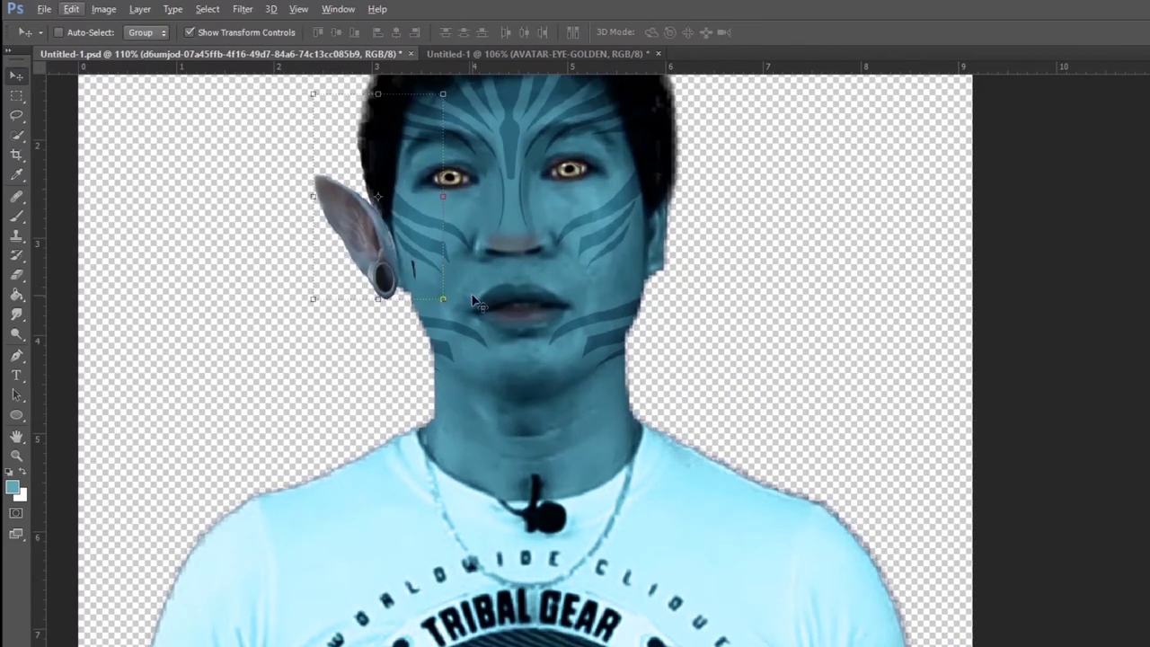
pyautogui.scroll(-2, 739, 341)
pyautogui.hotkey('ctrl', 't')
pyautogui.moveTo(426, 245); pyautogui.dragTo(433, 258)
pyautogui.moveTo(629, 319); pyautogui.dragTo(630, 304)
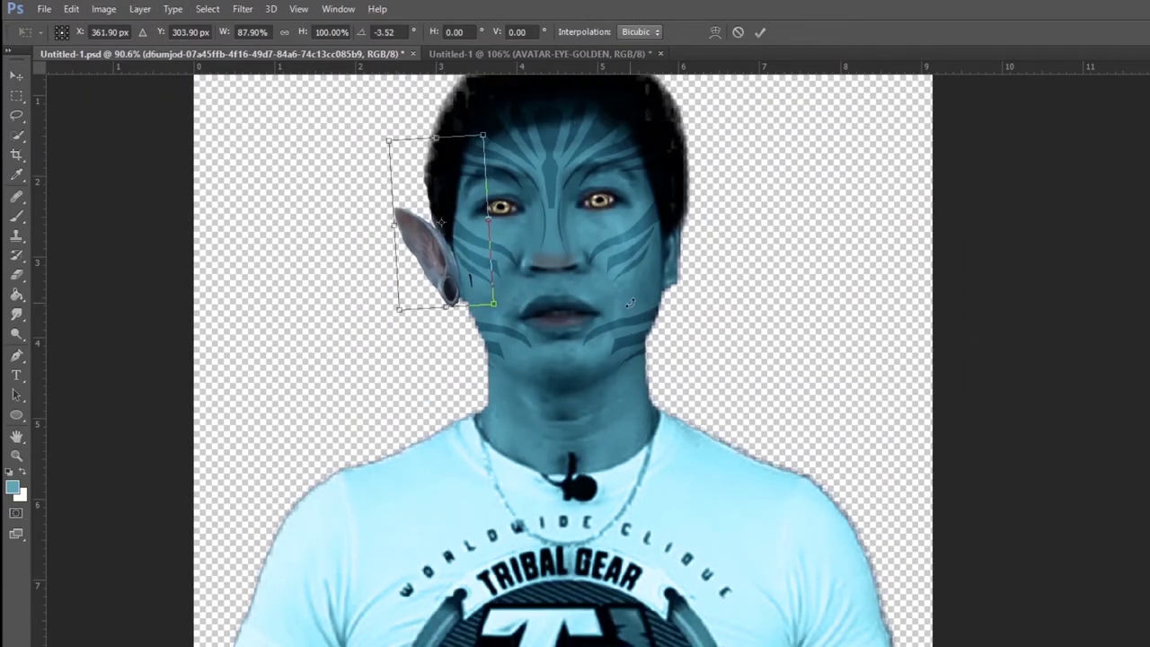
pyautogui.click(760, 32)
pyautogui.press('e')
pyautogui.press('v')
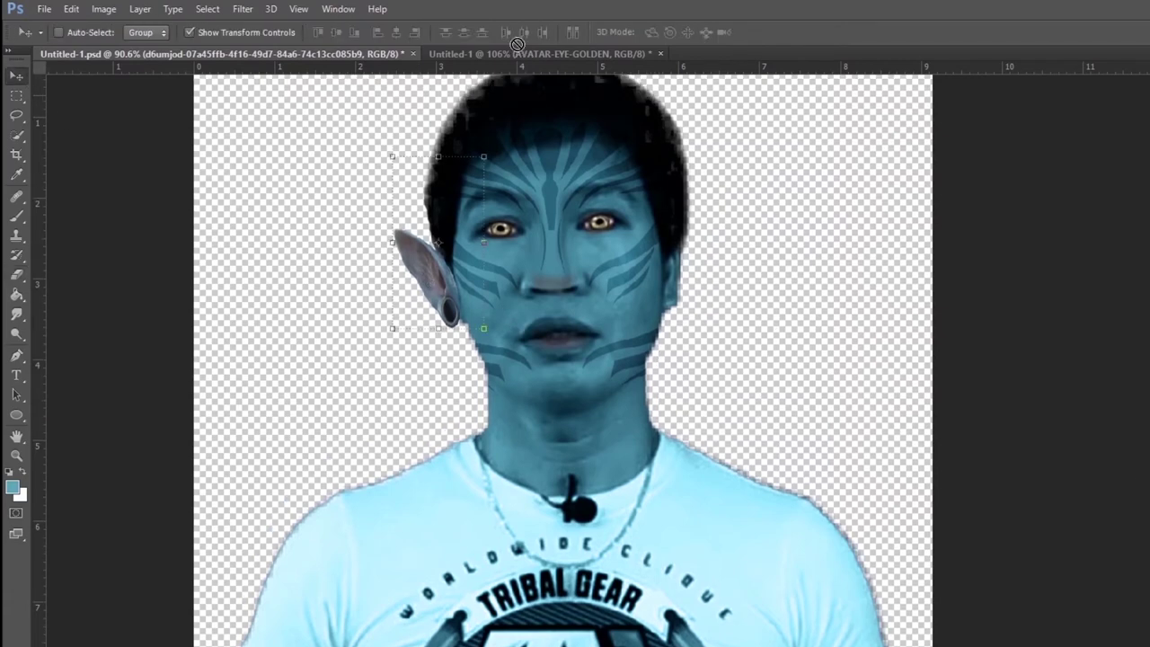
# Copy the ear into Untitled-1 and flip that canvas horizontally.
pyautogui.moveTo(425, 241); pyautogui.dragTo(589, 71)
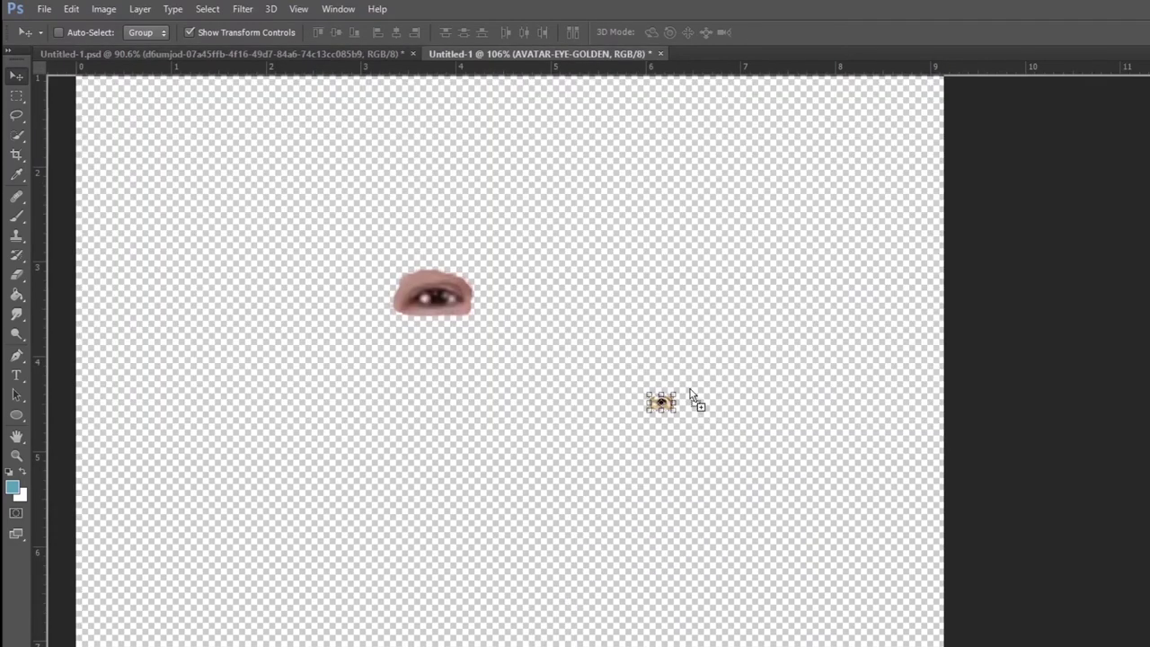
pyautogui.moveTo(589, 71); pyautogui.dragTo(704, 397)
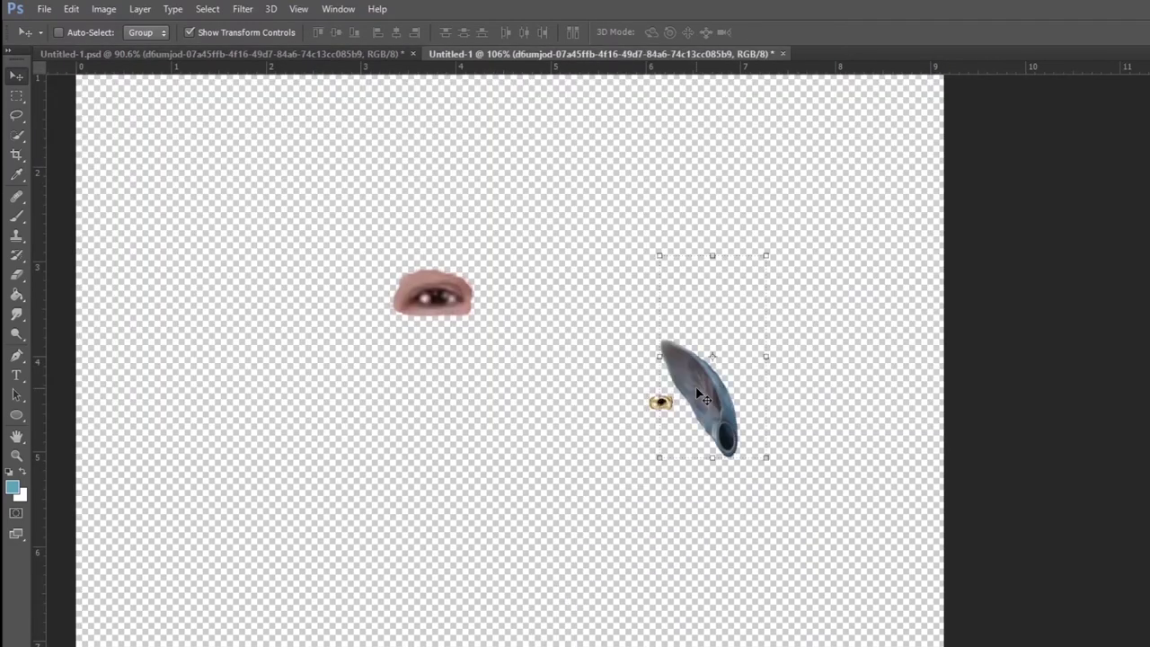
pyautogui.click(104, 9)
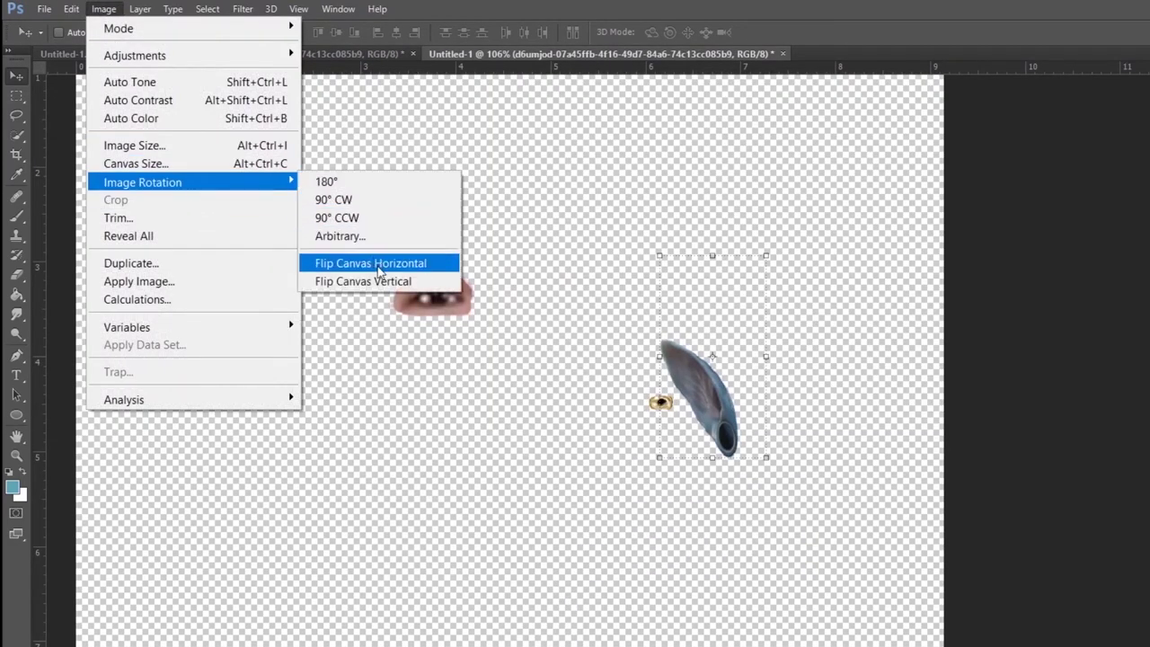
pyautogui.moveTo(142, 182)
pyautogui.click(377, 261)
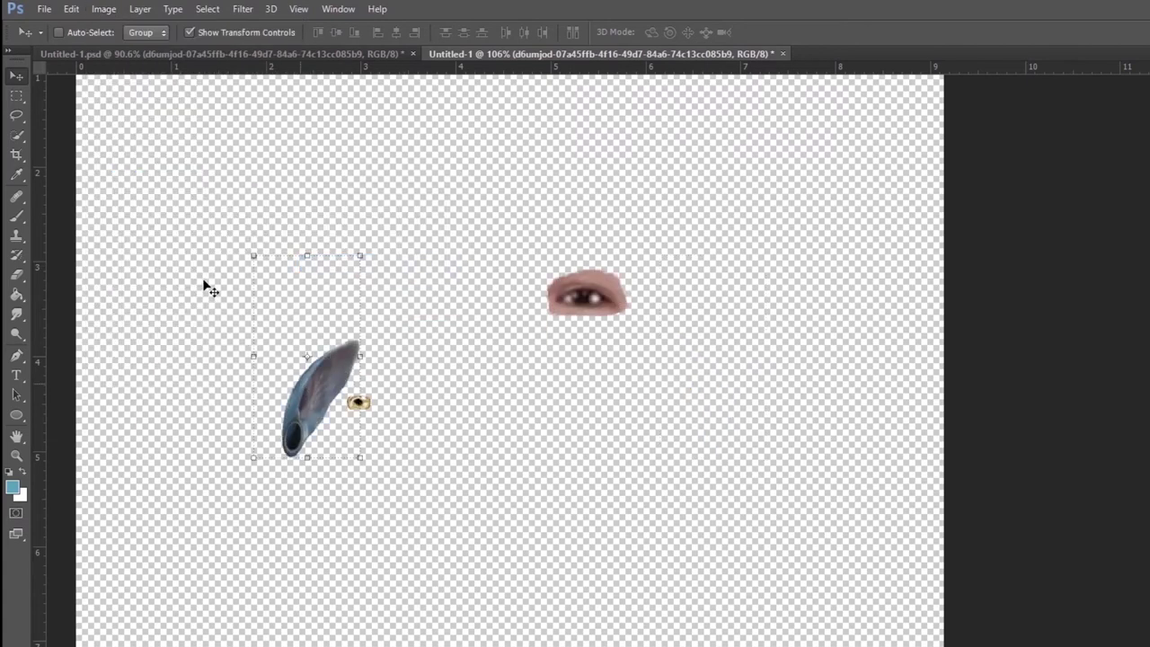
# Bring the mirrored ear back into the portrait and set it against the right side of the face.
pyautogui.moveTo(177, 258)
pyautogui.mouseDown()
pyautogui.moveTo(124, 48)
pyautogui.moveTo(164, 110)
pyautogui.mouseUp()
pyautogui.moveTo(718, 629); pyautogui.dragTo(724, 633)
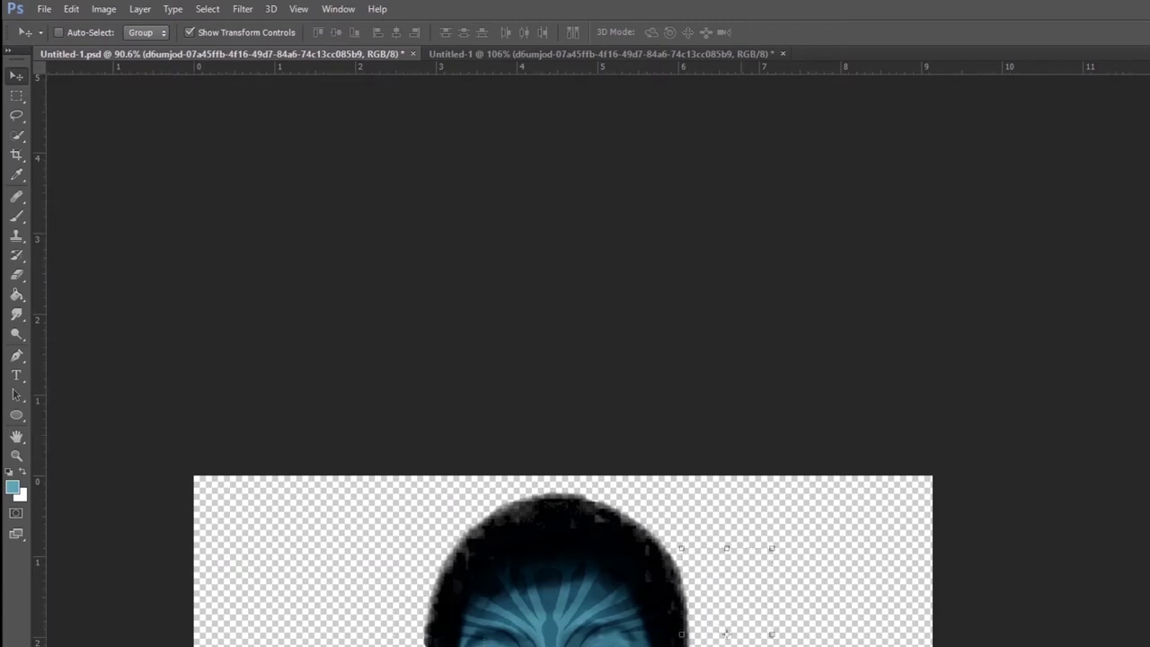
pyautogui.scroll(-5, 912, 604)
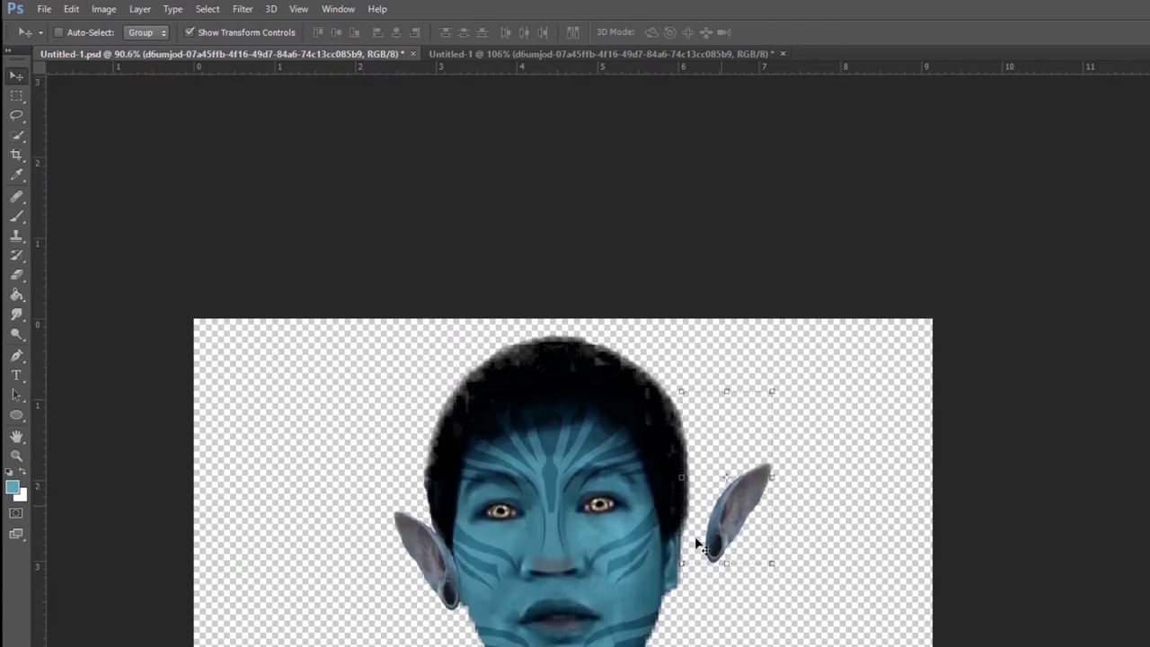
pyautogui.moveTo(703, 535); pyautogui.dragTo(661, 565)
pyautogui.press('Down')
pyautogui.press('Down')
pyautogui.press('Down')
pyautogui.press('Down')
pyautogui.scroll(-3, 835, 621)
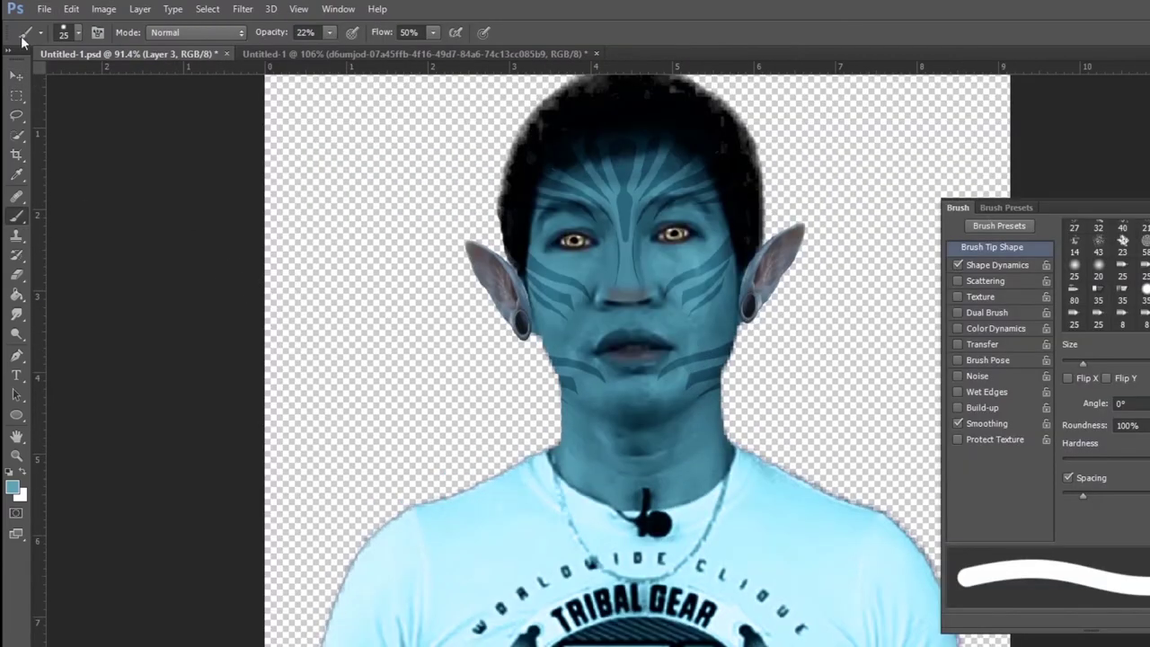
# Place the Pngtree white spot float PNG into the portrait.
pyautogui.click(42, 10)
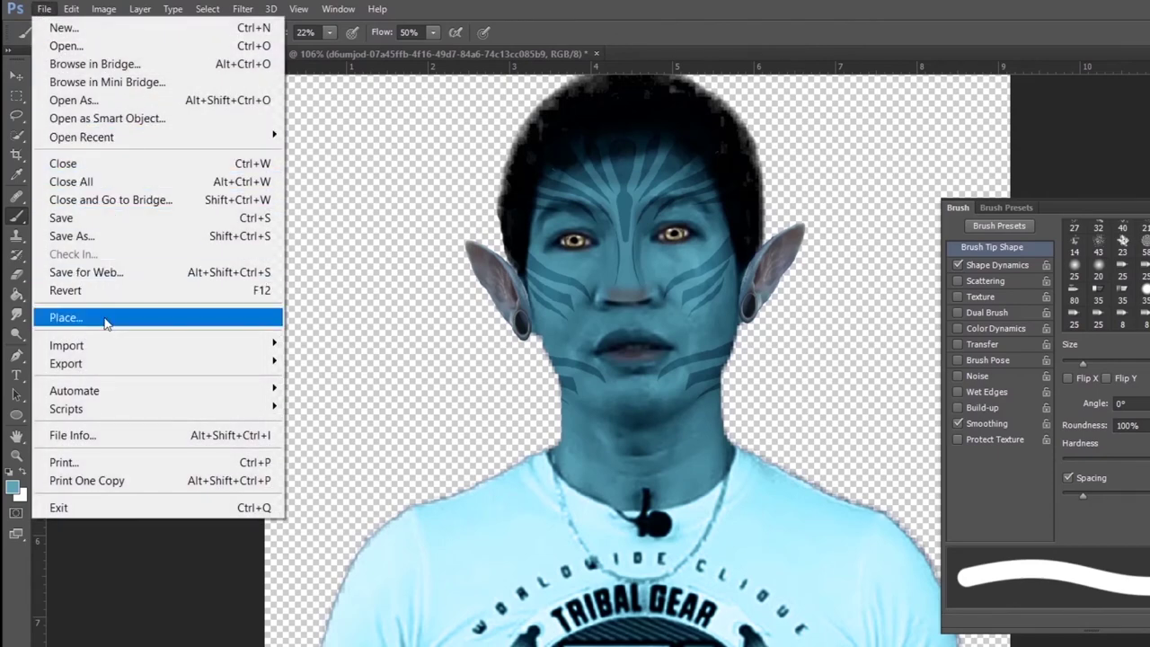
pyautogui.click(112, 322)
pyautogui.scroll(-2, 620, 537)
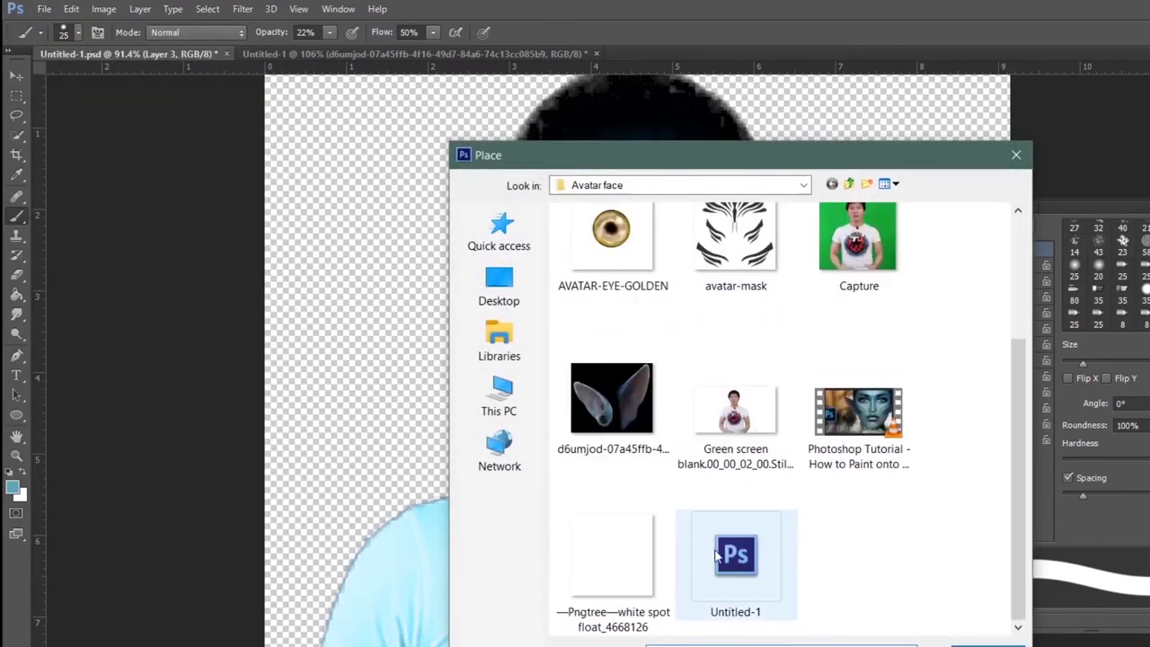
pyautogui.click(643, 569)
pyautogui.click(963, 643)
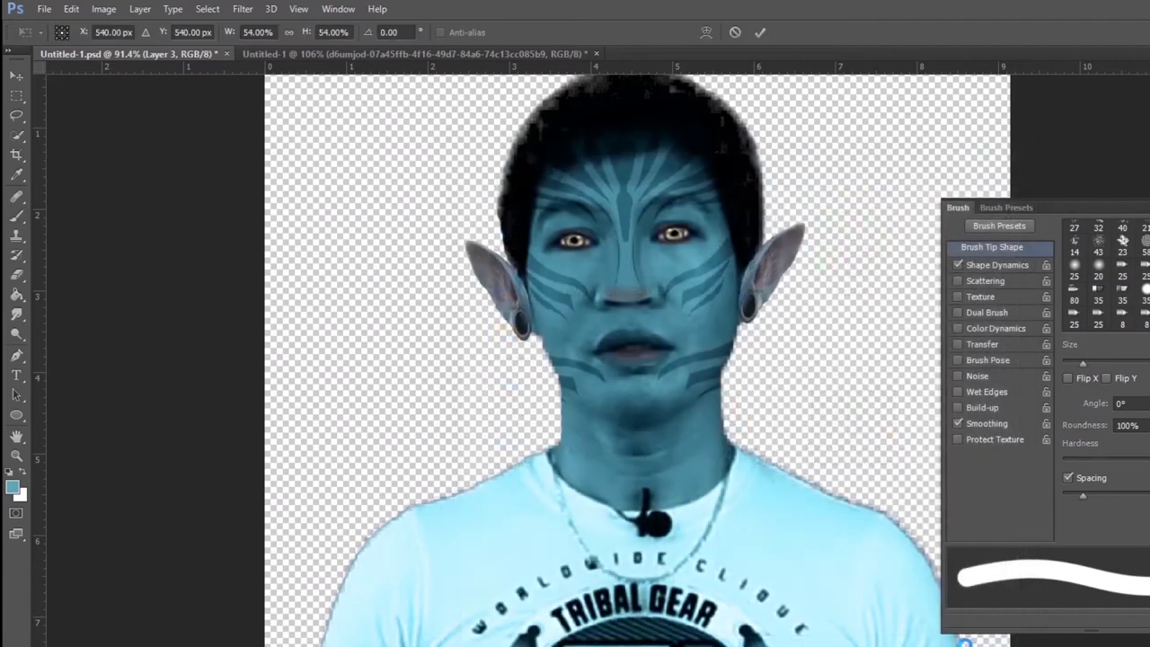
# Move and scale the dot overlay to about 28% by 24% over the face, then commit.
pyautogui.moveTo(1014, 76)
pyautogui.mouseDown()
pyautogui.moveTo(909, 164)
pyautogui.moveTo(539, 530)
pyautogui.mouseUp()
pyautogui.moveTo(289, 642); pyautogui.dragTo(602, 321)
pyautogui.moveTo(596, 258)
pyautogui.mouseDown()
pyautogui.moveTo(668, 288)
pyautogui.moveTo(597, 376)
pyautogui.mouseUp()
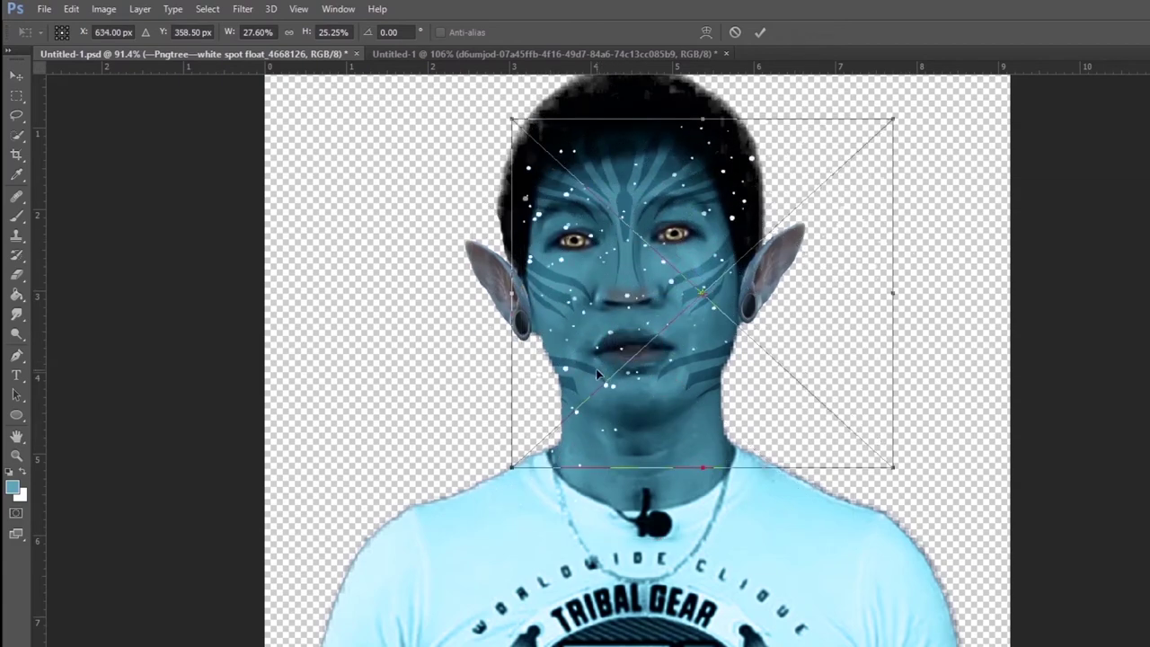
pyautogui.moveTo(892, 118)
pyautogui.mouseDown()
pyautogui.moveTo(926, 142)
pyautogui.moveTo(898, 133)
pyautogui.mouseUp()
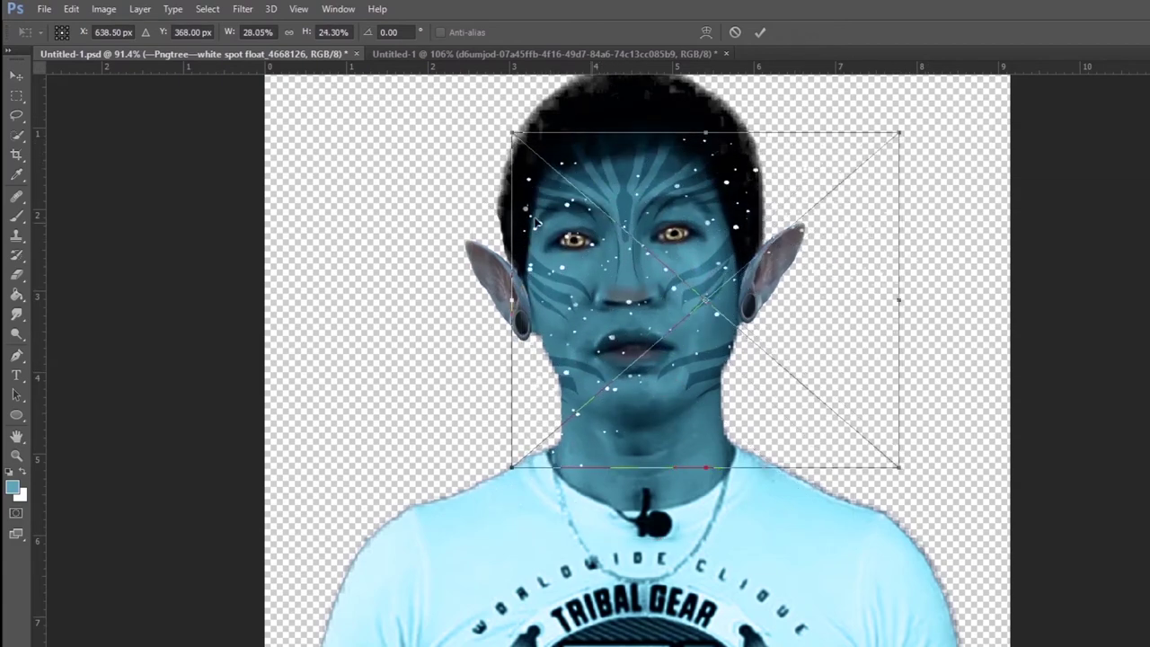
pyautogui.moveTo(509, 220)
pyautogui.mouseDown()
pyautogui.moveTo(440, 229)
pyautogui.moveTo(528, 253)
pyautogui.mouseUp()
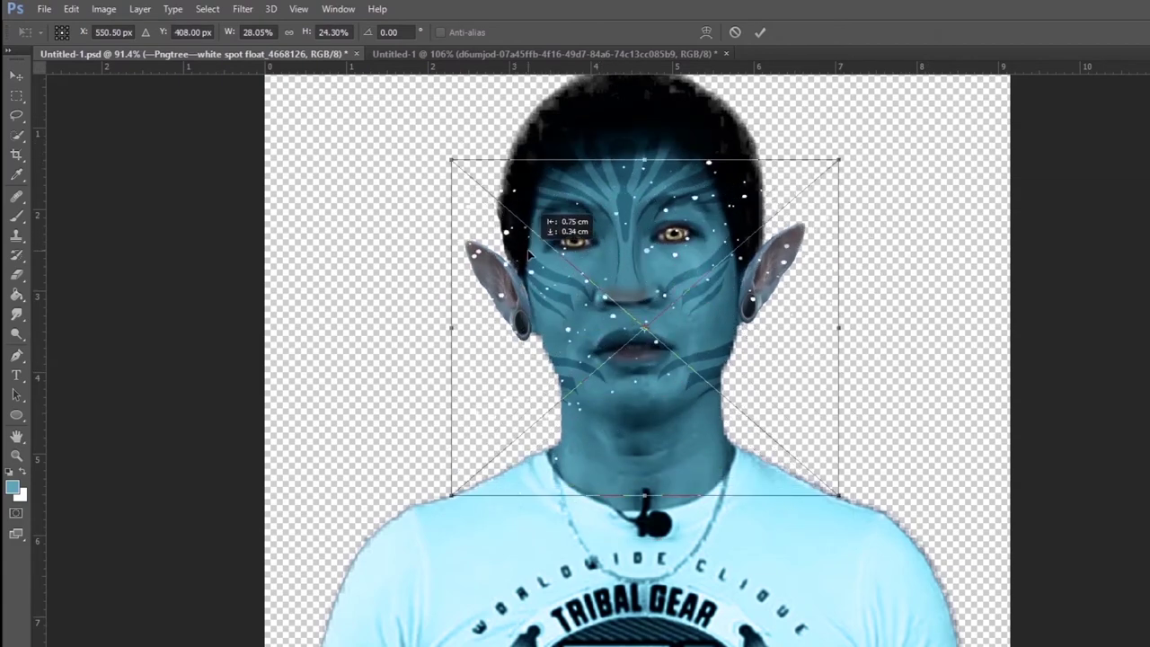
pyautogui.click(759, 32)
# Rasterize the dot layer, erase the dots over the ears and hair, and set the eraser size to 87.
pyautogui.press('e')
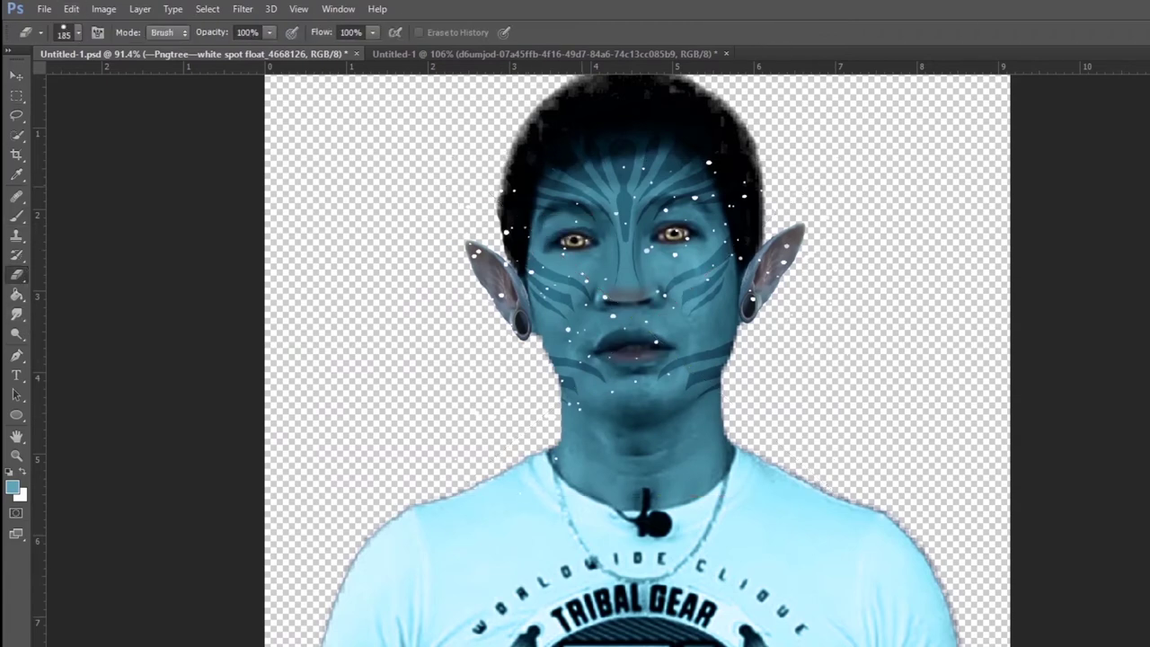
pyautogui.click(628, 269)
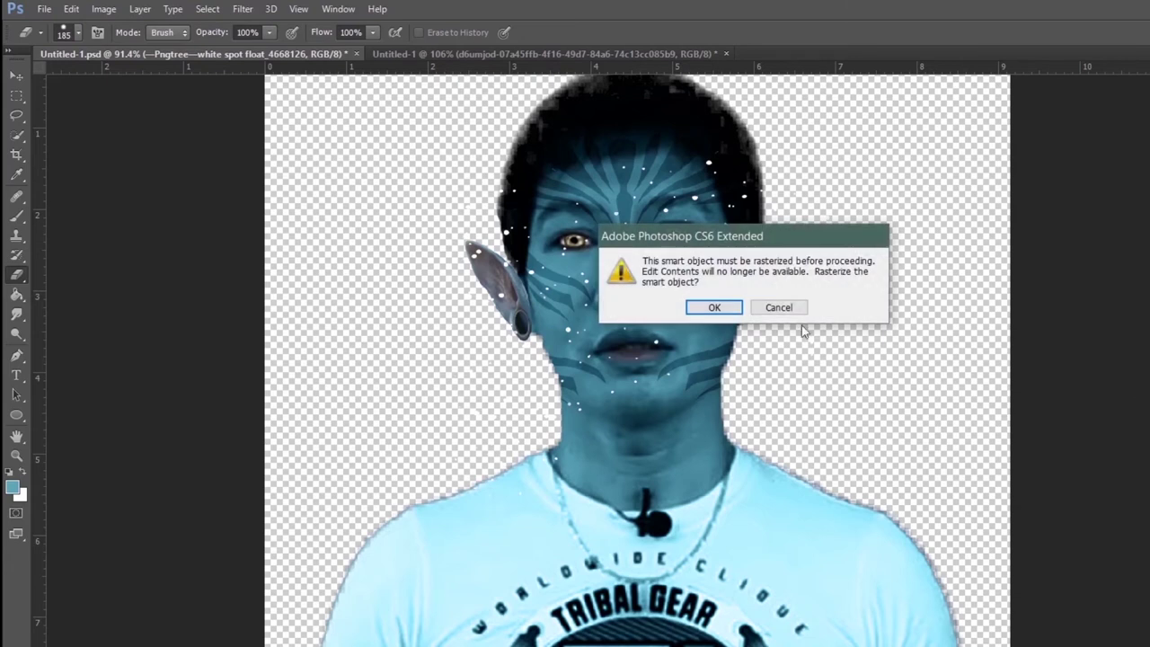
pyautogui.click(713, 306)
pyautogui.moveTo(714, 310)
pyautogui.mouseDown()
pyautogui.moveTo(790, 244)
pyautogui.moveTo(816, 288)
pyautogui.mouseUp()
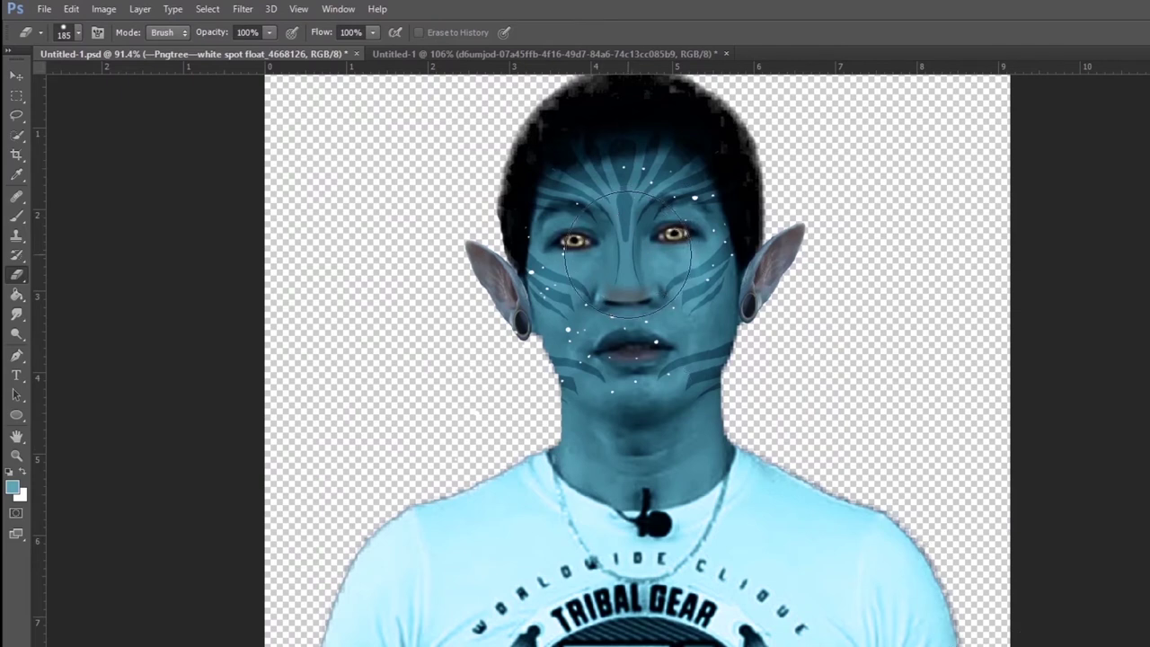
pyautogui.click(78, 32)
pyautogui.moveTo(162, 61); pyautogui.dragTo(134, 61)
pyautogui.click(580, 250)
# Duplicate the dot layer, copy it into Untitled-1, and flip that canvas horizontally.
pyautogui.hotkey('ctrl', 'j')
pyautogui.hotkey('ctrl', 't')
pyautogui.press('Return')
pyautogui.press('v')
pyautogui.moveTo(530, 226); pyautogui.dragTo(557, 297)
pyautogui.click(103, 9)
pyautogui.click(377, 263)
pyautogui.hotkey('ctrl', 'Tab')
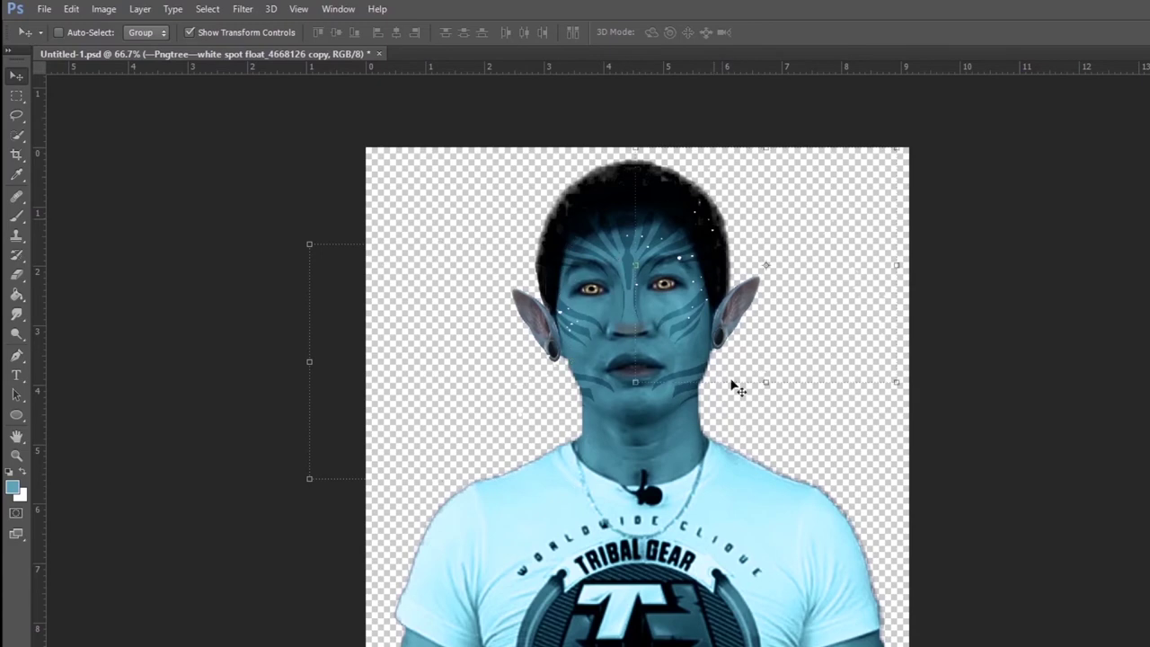
# Zoom around the portrait and select the original white-spot dot layer.
pyautogui.scroll(2, 732, 384)
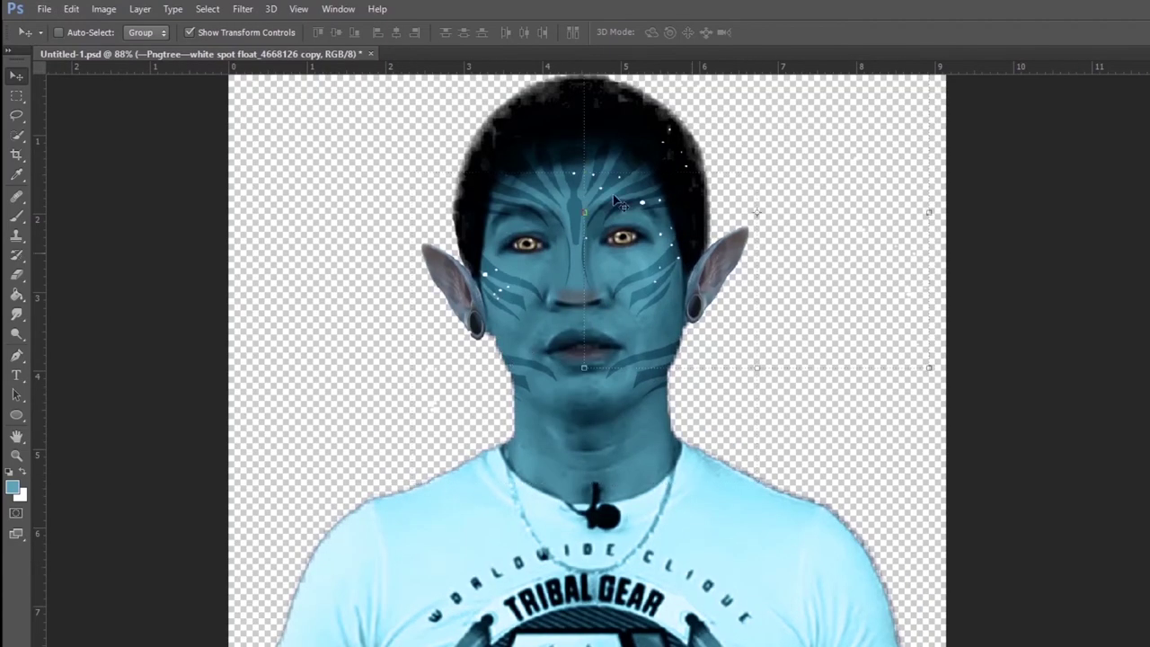
pyautogui.scroll(-3, 720, 393)
pyautogui.hotkey('ctrl', 't')
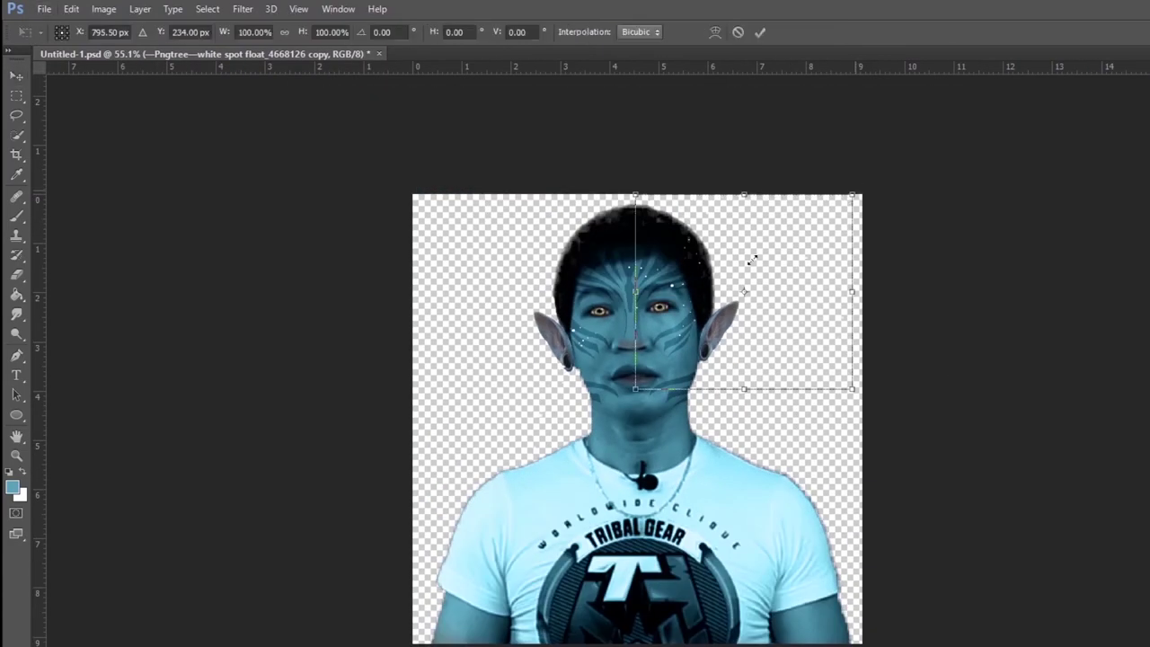
pyautogui.press('Escape')
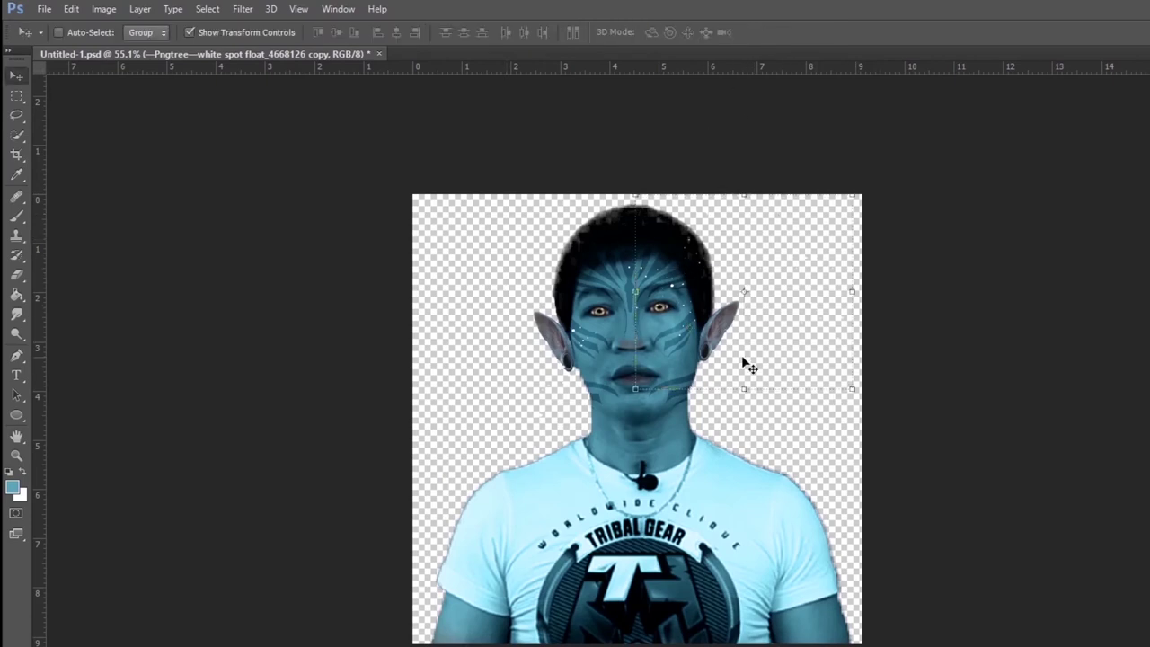
pyautogui.hotkey('alt', '[')
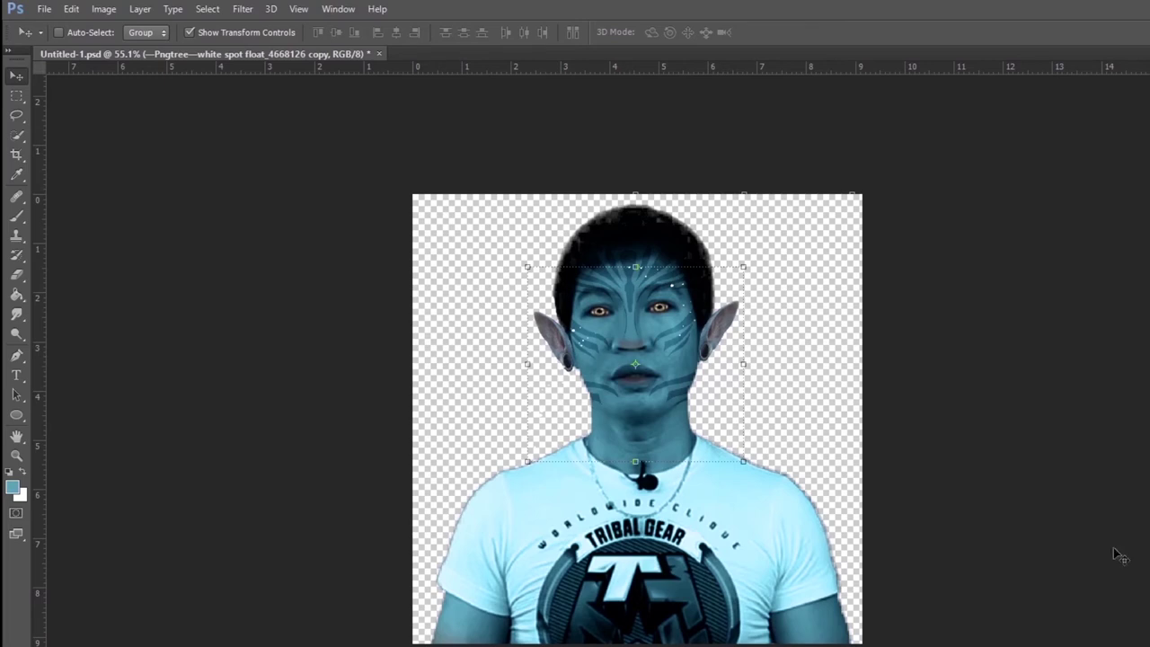
pyautogui.scroll(2, 637, 419)
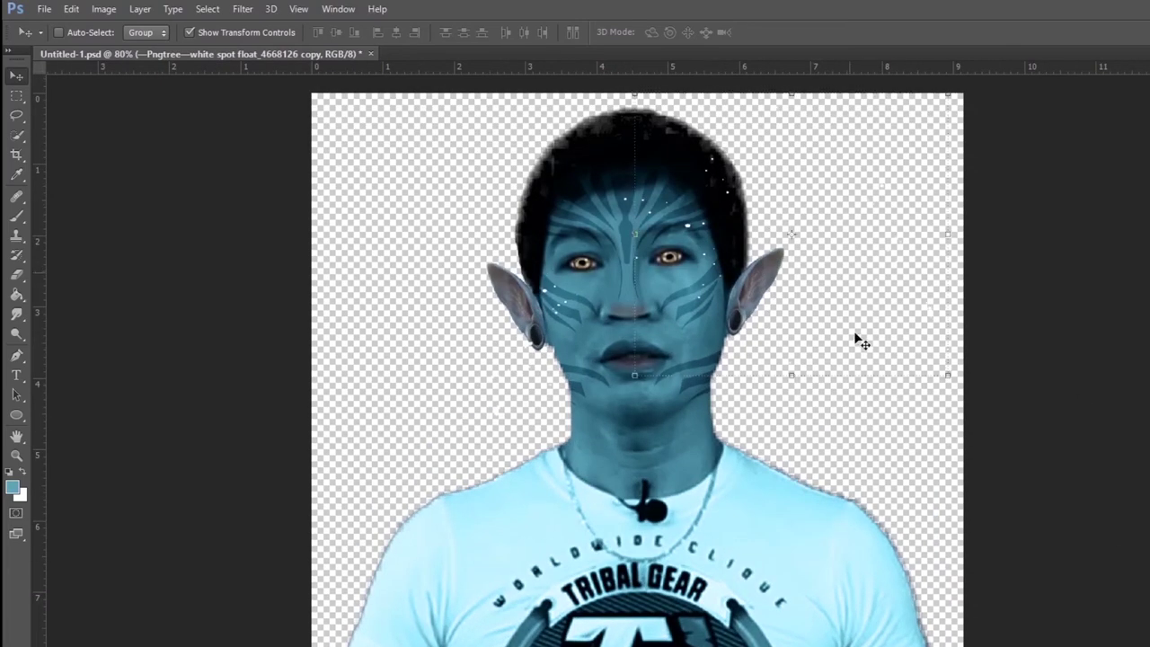
pyautogui.click(43, 9)
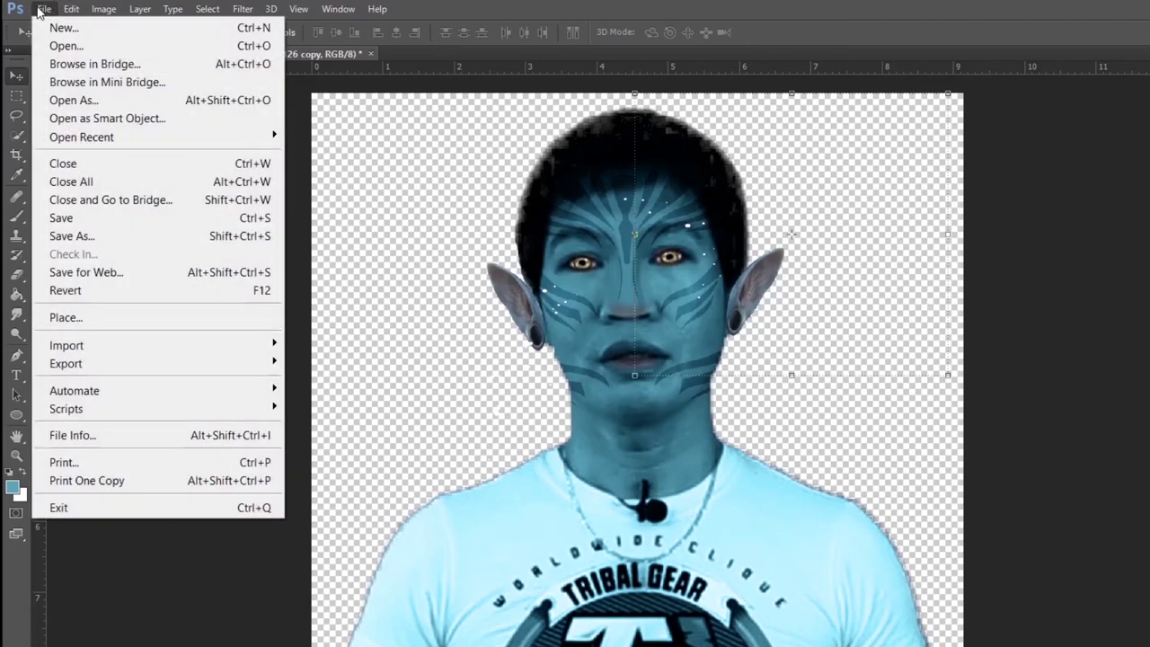
# Close Untitled-1 and open the avatar_movie_based_ubisoft_game_concept_art_3 jungle image.
pyautogui.click(79, 166)
pyautogui.click(673, 300)
pyautogui.click(42, 9)
pyautogui.click(54, 39)
pyautogui.click(610, 474)
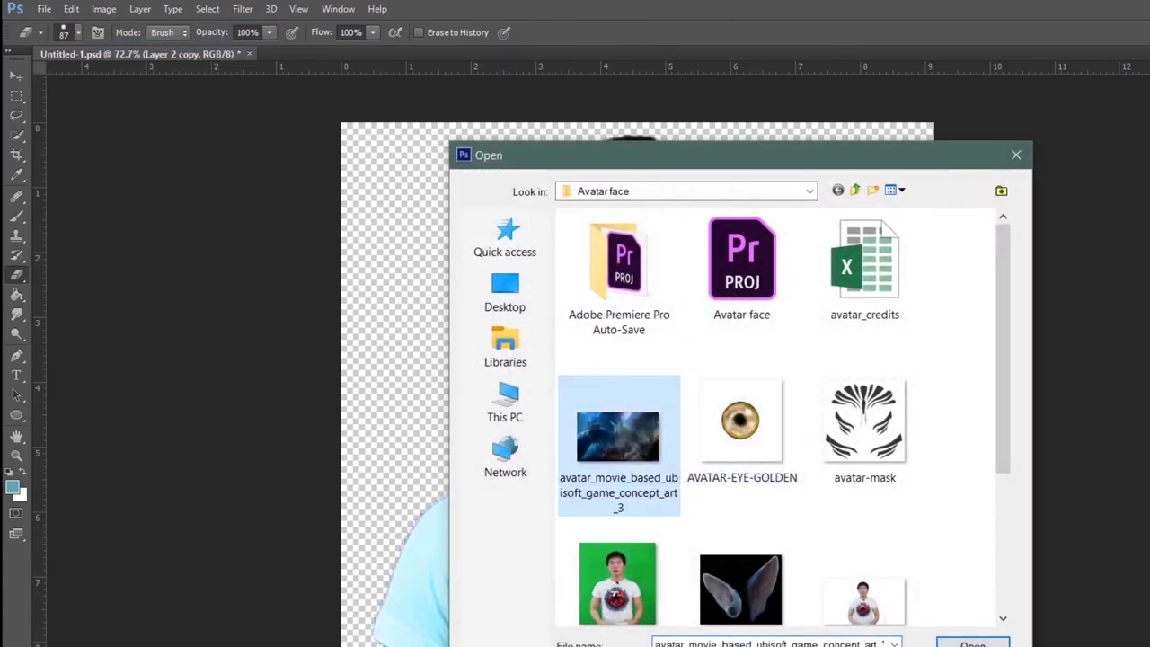
pyautogui.click(970, 641)
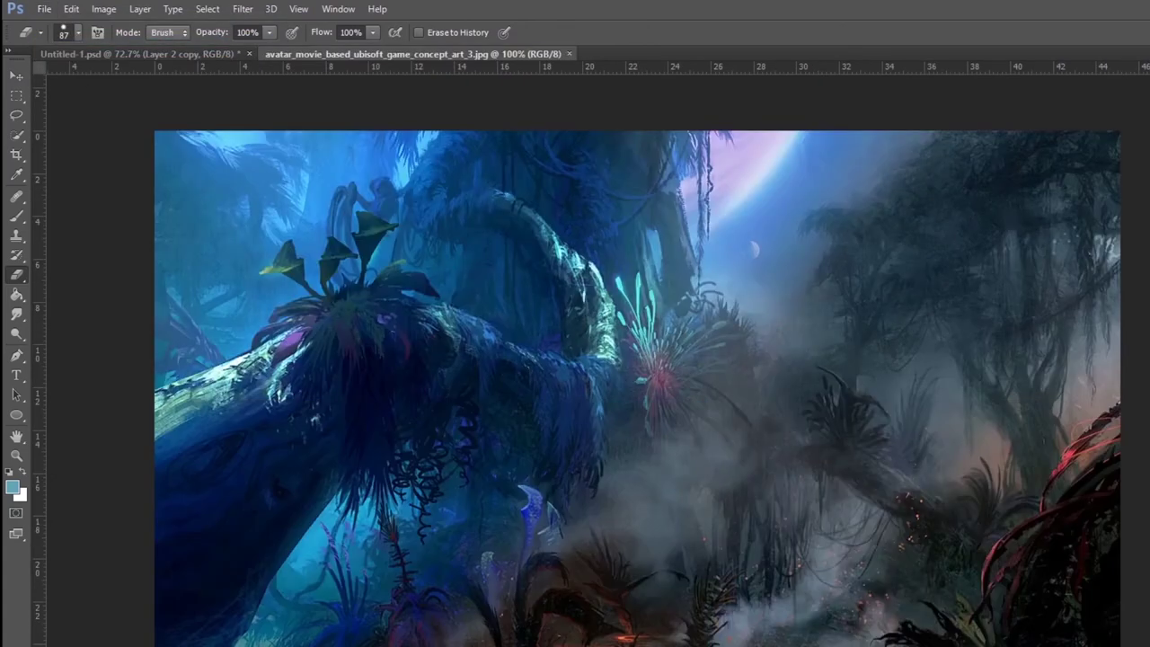
# Convert the jungle background to Layer 0 and drag it into the portrait beneath the person.
pyautogui.doubleClick(761, 346)
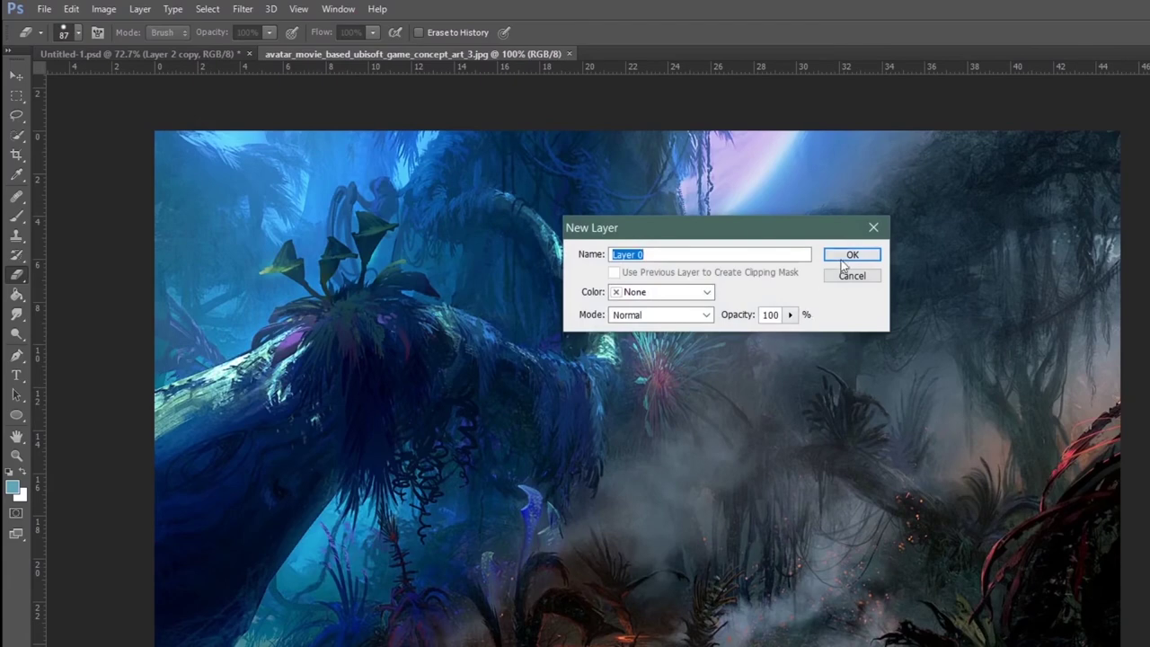
pyautogui.click(845, 257)
pyautogui.click(17, 77)
pyautogui.moveTo(530, 354); pyautogui.dragTo(702, 426)
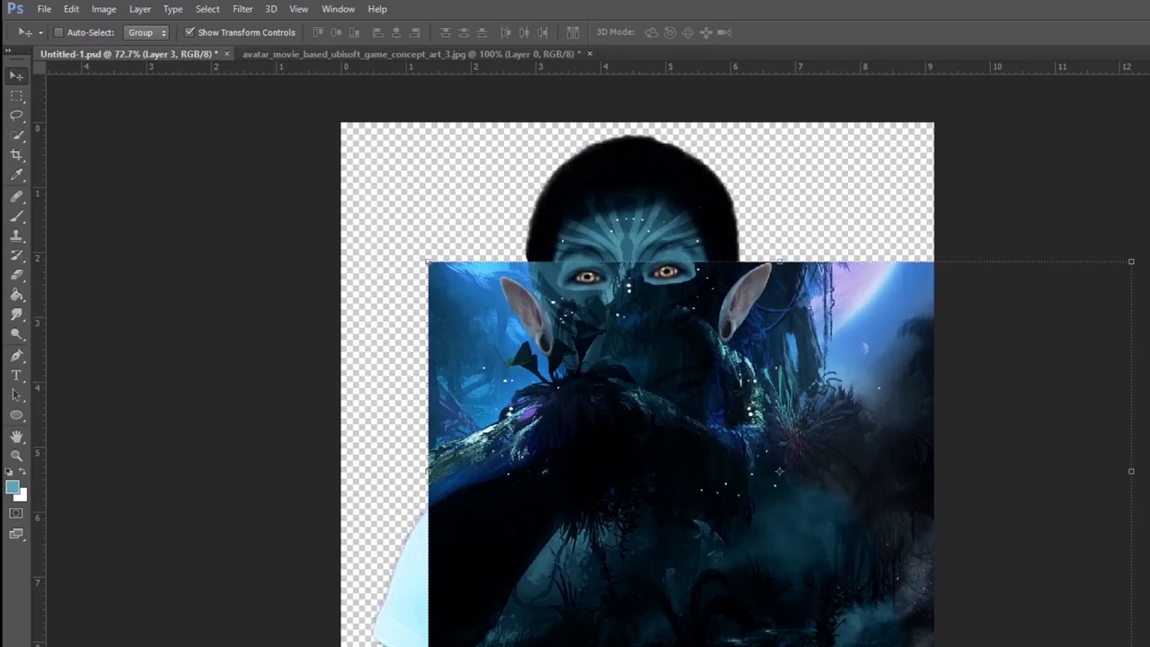
pyautogui.hotkey('ctrl', '[')
pyautogui.moveTo(724, 169); pyautogui.dragTo(635, 169)
# Scale the jungle layer to about 148% by 159% so it fills the canvas.
pyautogui.hotkey('ctrl', '-')
pyautogui.hotkey('ctrl', 't')
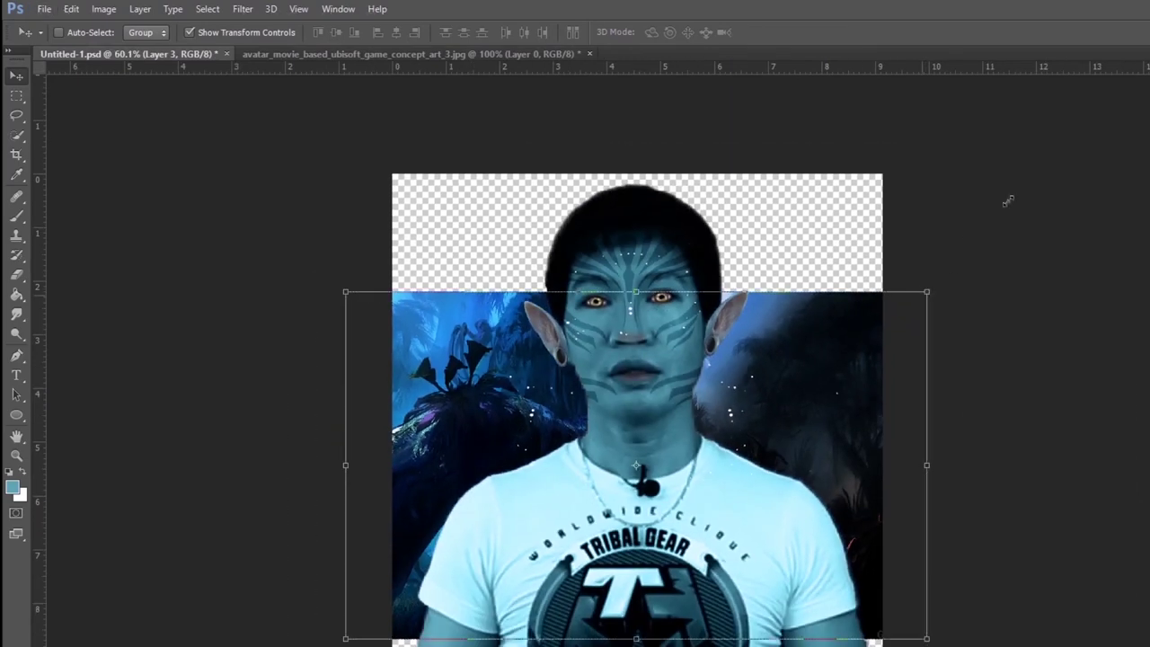
pyautogui.moveTo(886, 290); pyautogui.dragTo(1118, 156)
pyautogui.moveTo(948, 318); pyautogui.dragTo(908, 300)
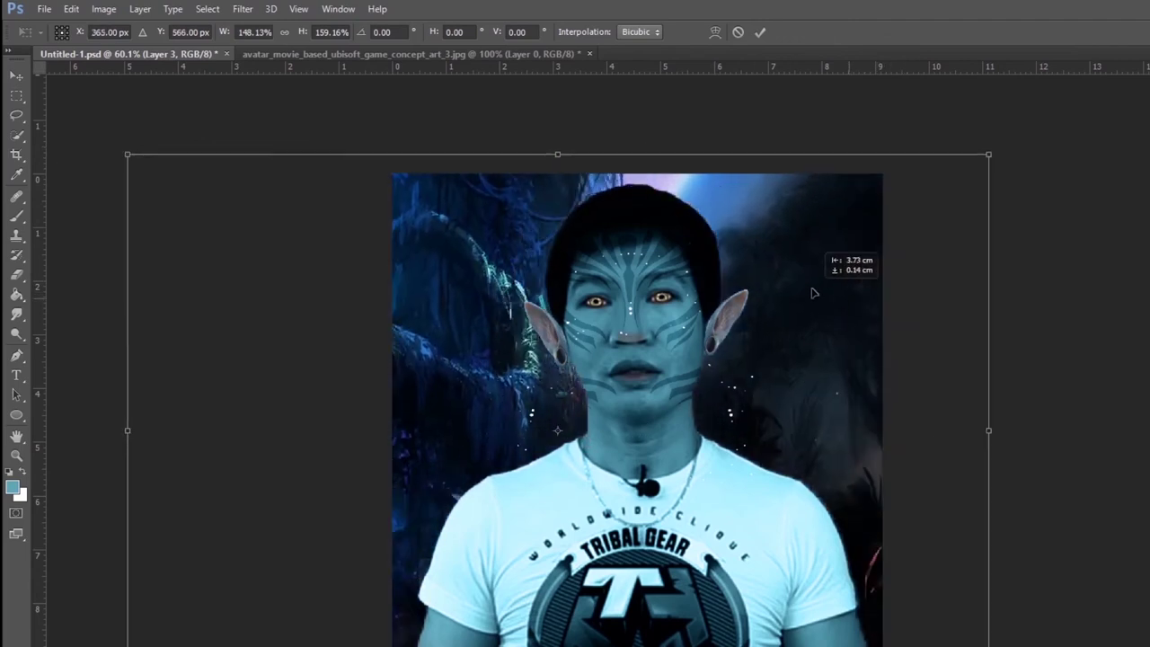
pyautogui.moveTo(908, 300); pyautogui.dragTo(766, 297)
pyautogui.click(760, 32)
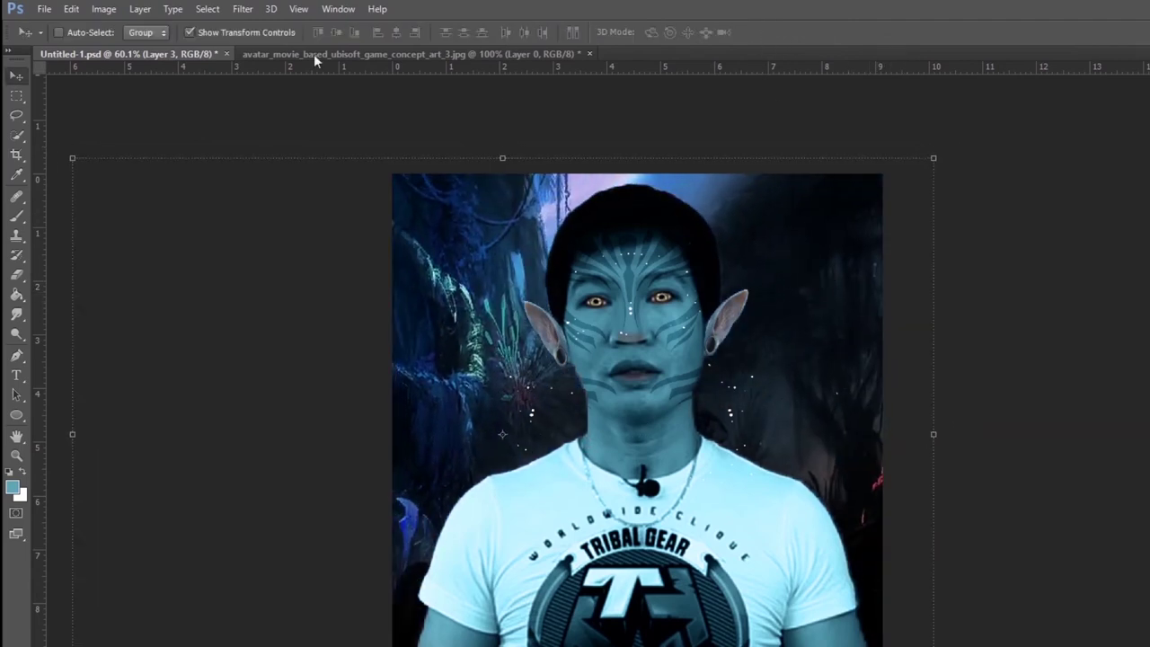
pyautogui.click(142, 11)
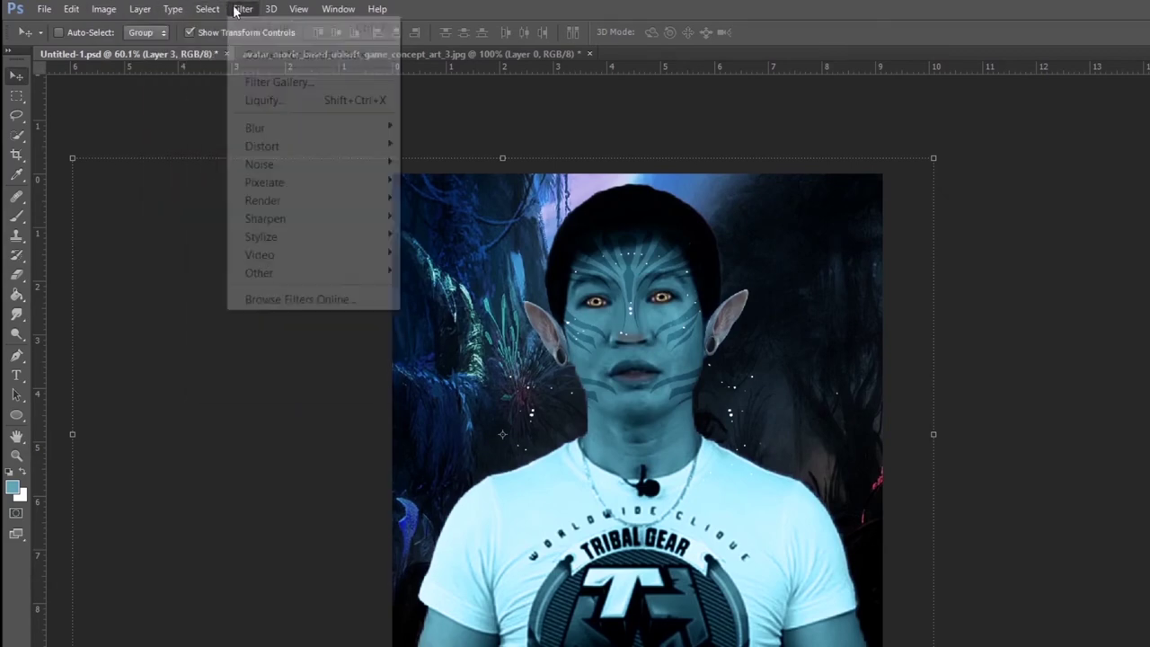
pyautogui.moveTo(255, 127)
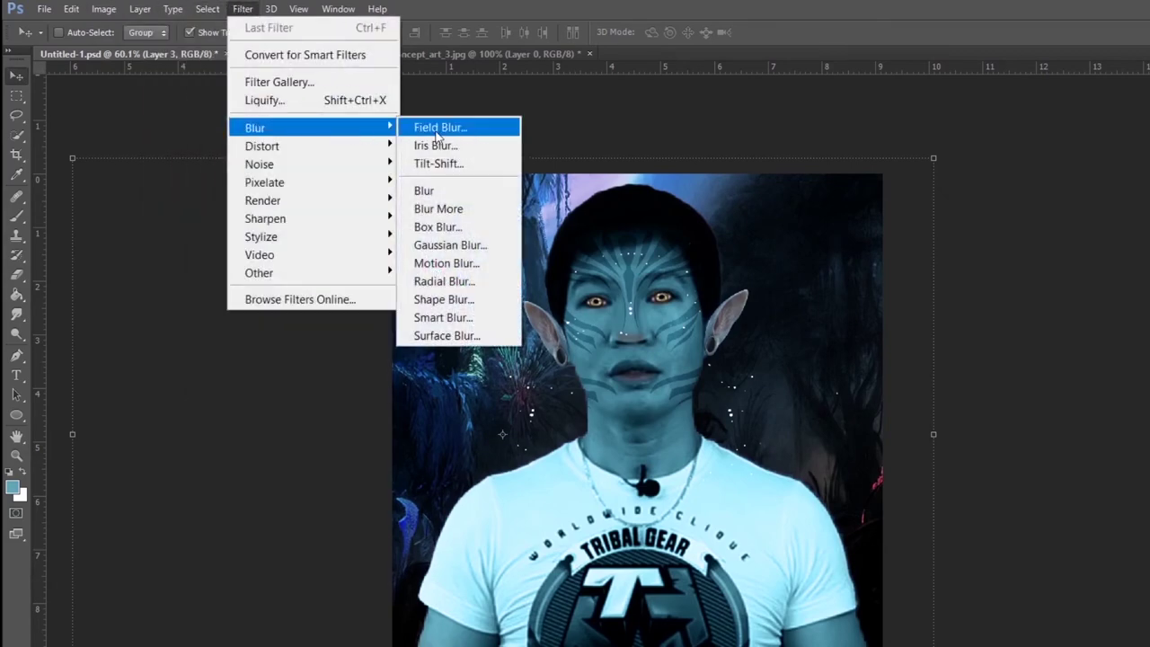
# Apply a Gaussian Blur to the jungle background layer.
pyautogui.click(474, 245)
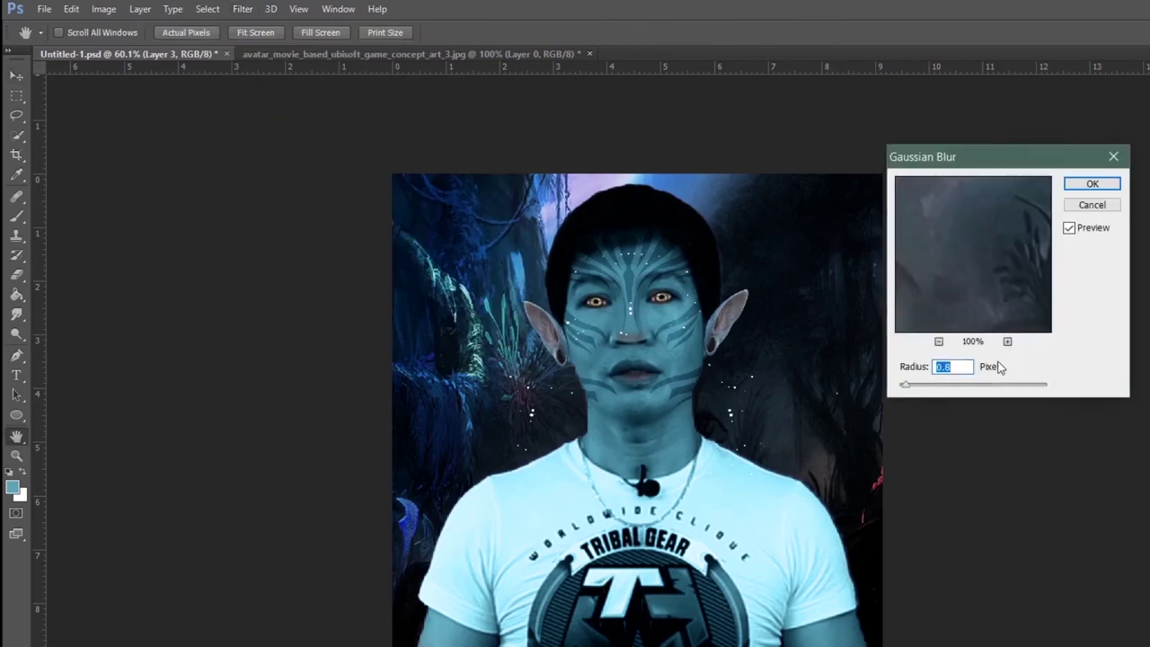
pyautogui.press('Return')
pyautogui.press('v')
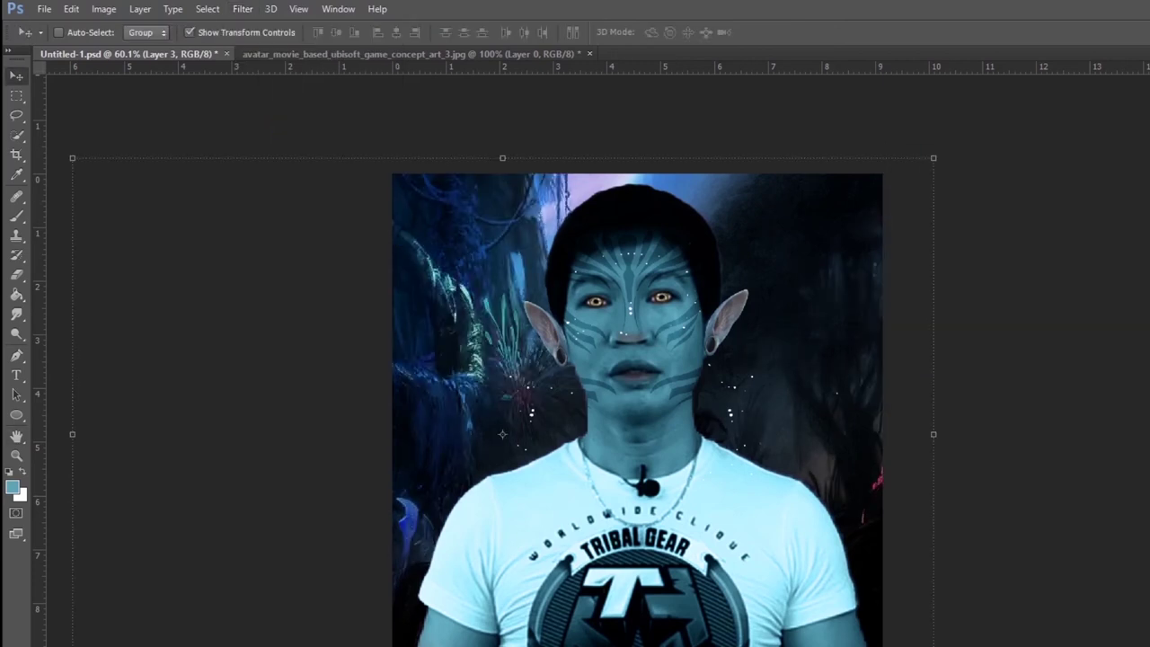
# Paste the white-speck layer, duplicate and merge it down, then re-blur at 3.2 pixels.
pyautogui.hotkey('ctrl', 'v')
pyautogui.click(16, 276)
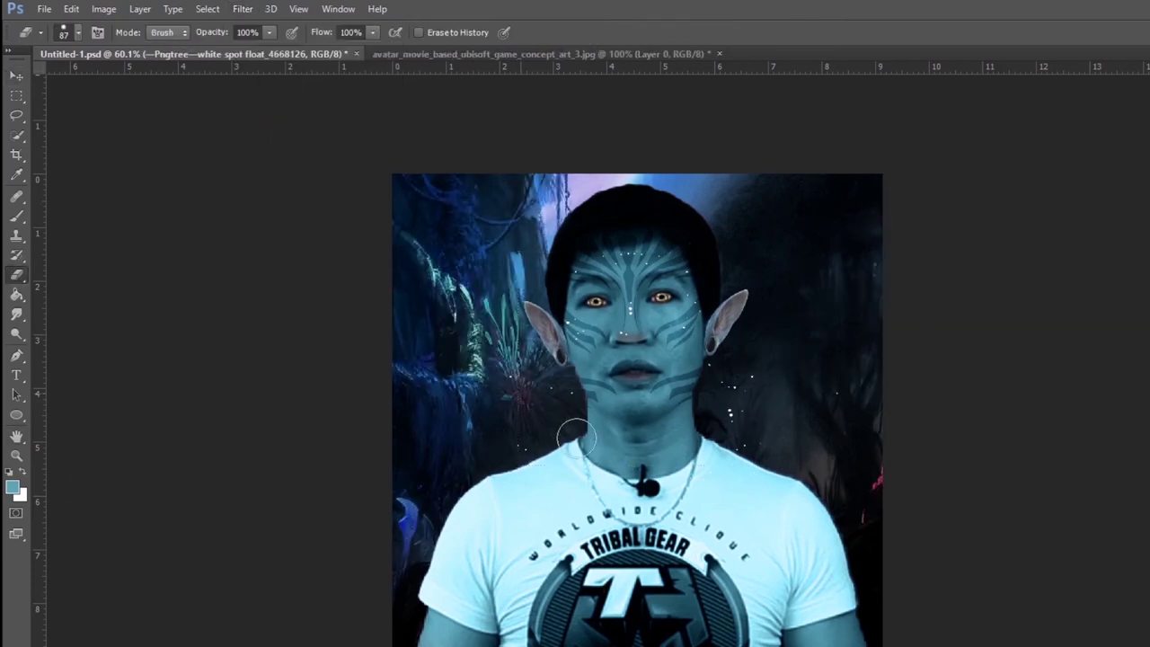
pyautogui.hotkey('ctrl', 'j')
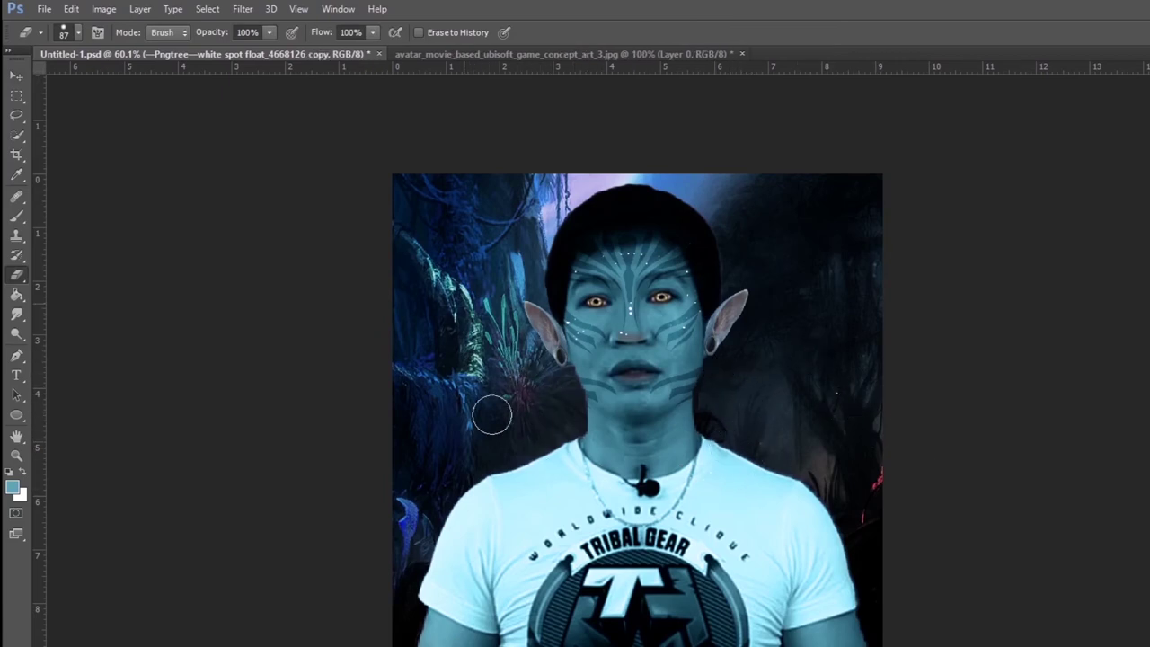
pyautogui.hotkey('ctrl', 'e')
pyautogui.click(242, 9)
pyautogui.click(449, 246)
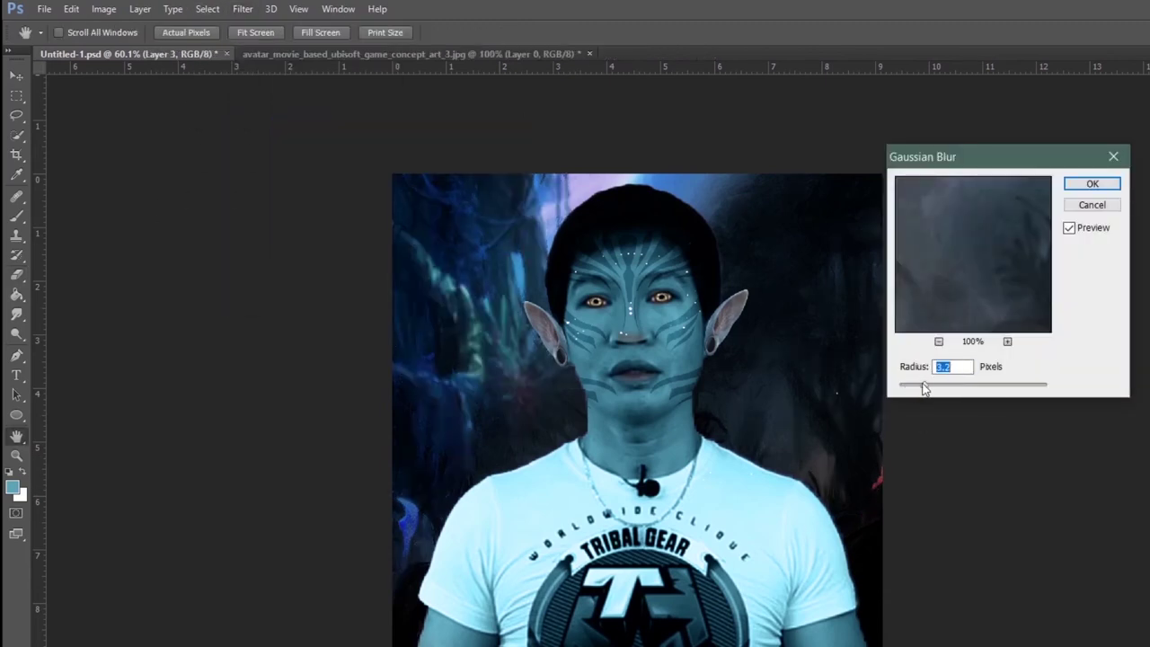
pyautogui.press('Return')
pyautogui.press('e')
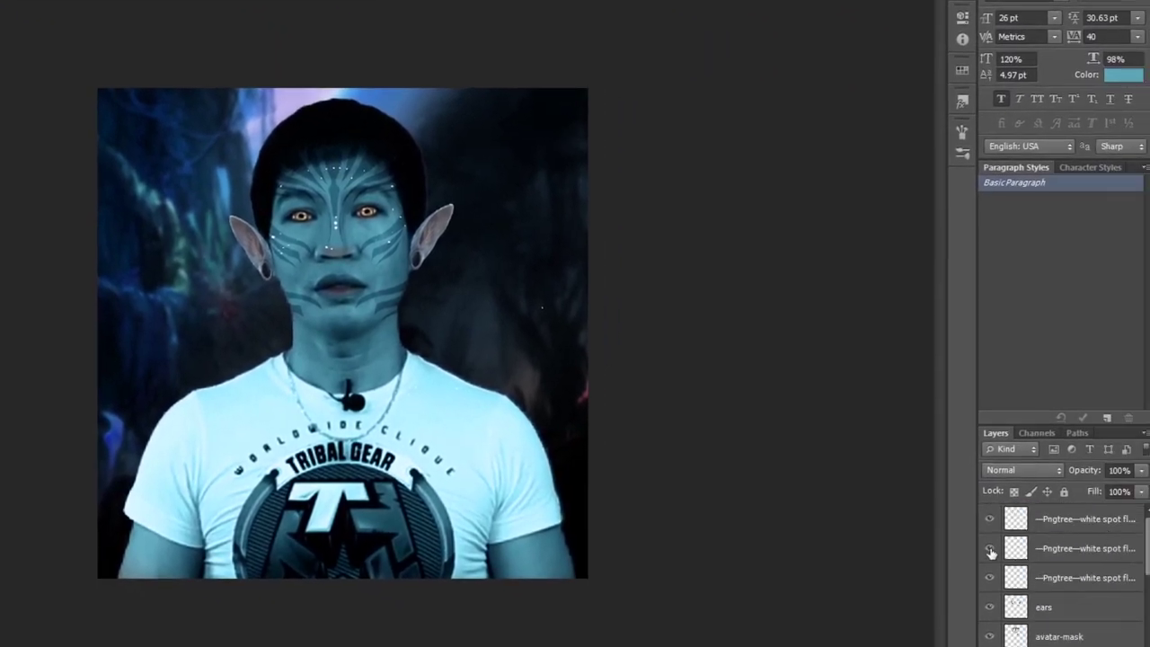
# Duplicate the ears layer and give the ears copy a 0.25-pixel Gaussian Blur.
pyautogui.hotkey('ctrl', 'j')
pyautogui.hotkey('ctrl', 't')
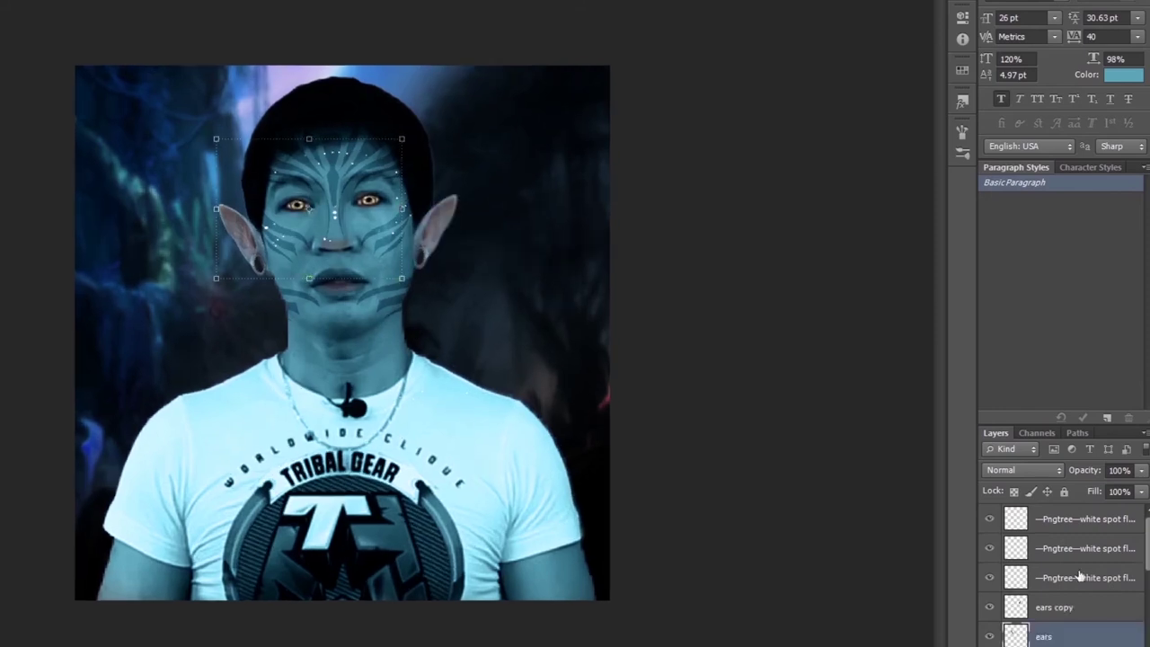
pyautogui.click(1074, 609)
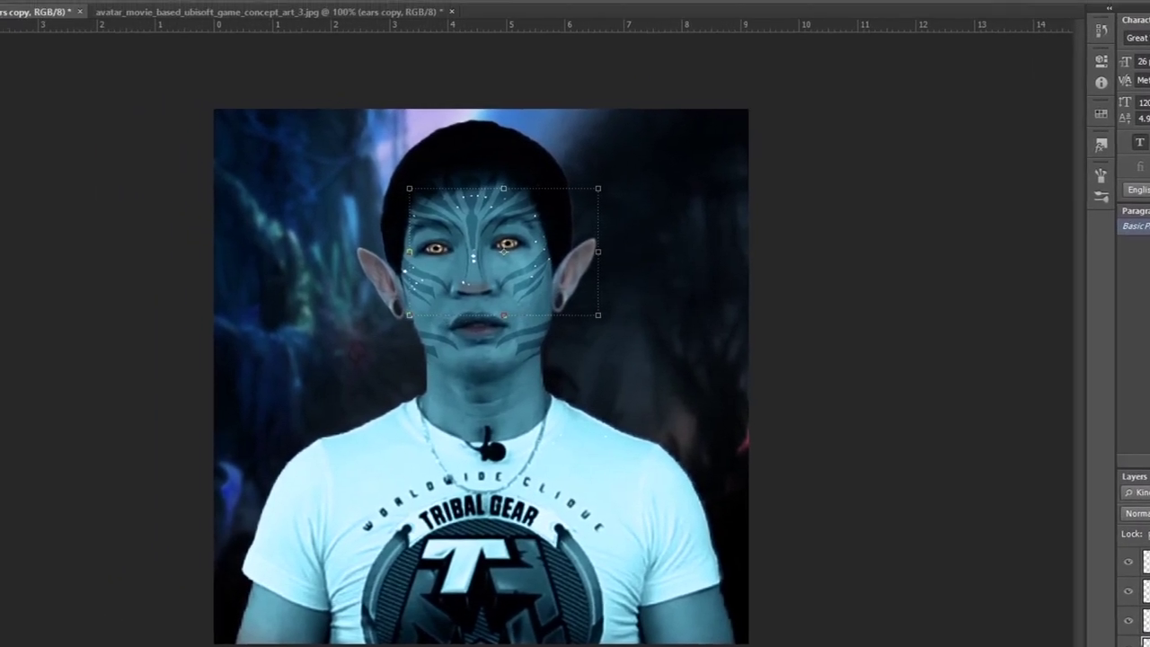
pyautogui.click(217, 9)
pyautogui.moveTo(229, 127)
pyautogui.click(424, 244)
pyautogui.write('.25')
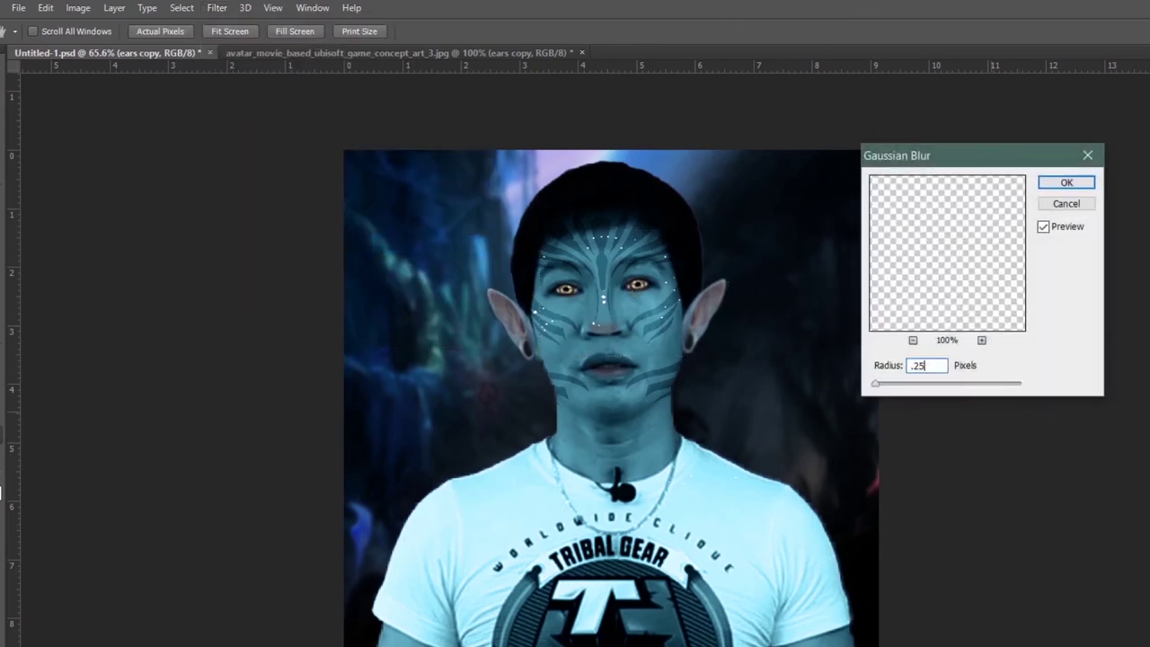
pyautogui.click(1066, 184)
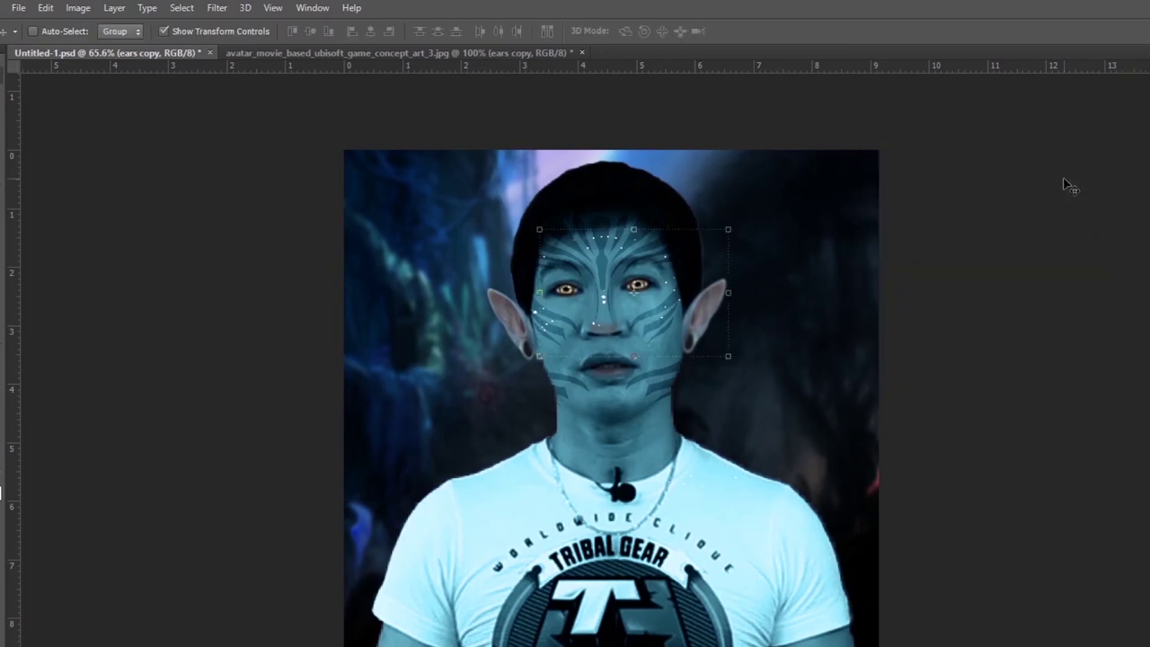
pyautogui.hotkey('ctrl', 'e')
pyautogui.press('e')
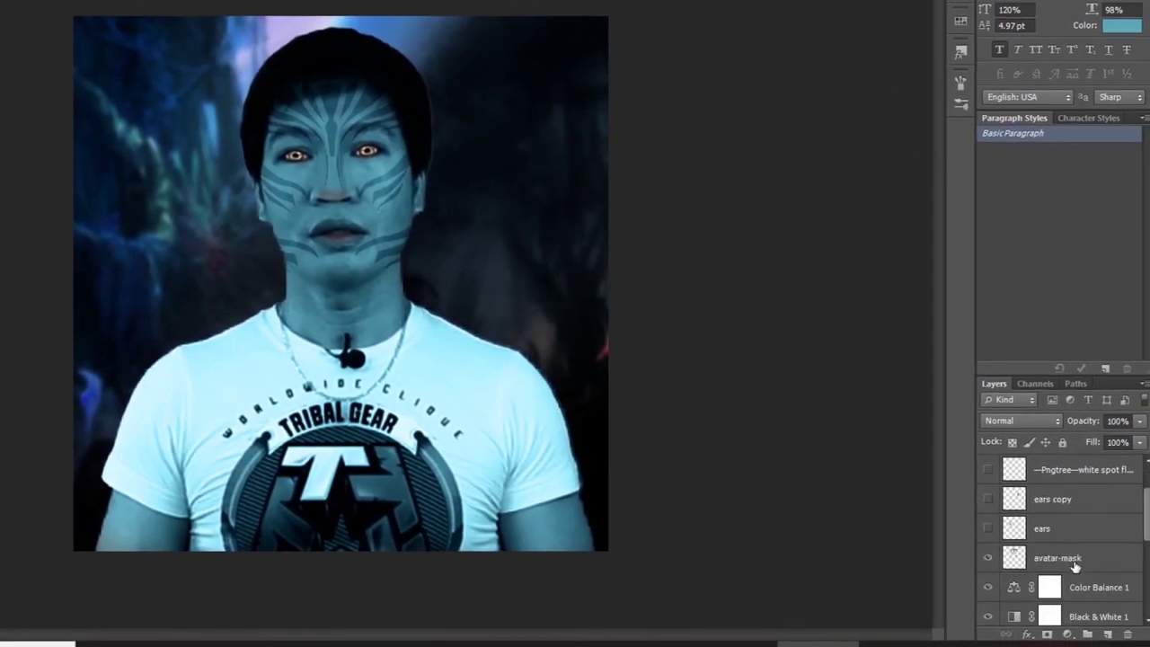
# Hide the avatar-mask, Black & White 1 and Curves 1 layers.
pyautogui.click(988, 558)
pyautogui.scroll(-1, 1081, 547)
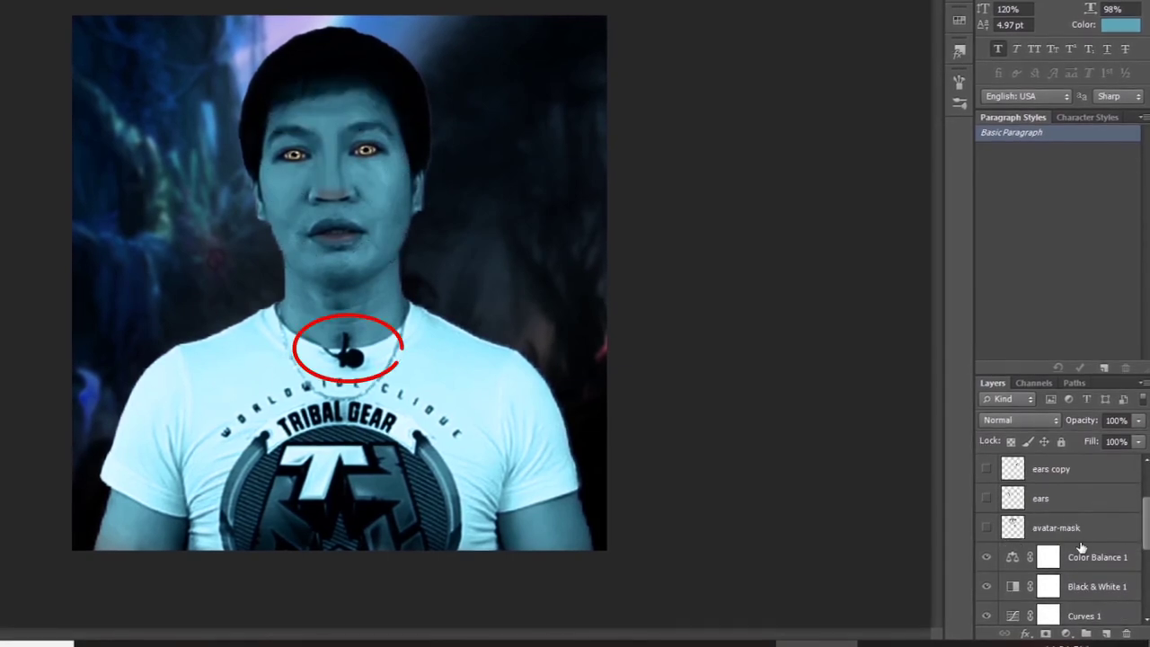
pyautogui.click(985, 586)
pyautogui.click(985, 615)
pyautogui.scroll(-3, 997, 611)
pyautogui.scroll(-2, 1085, 583)
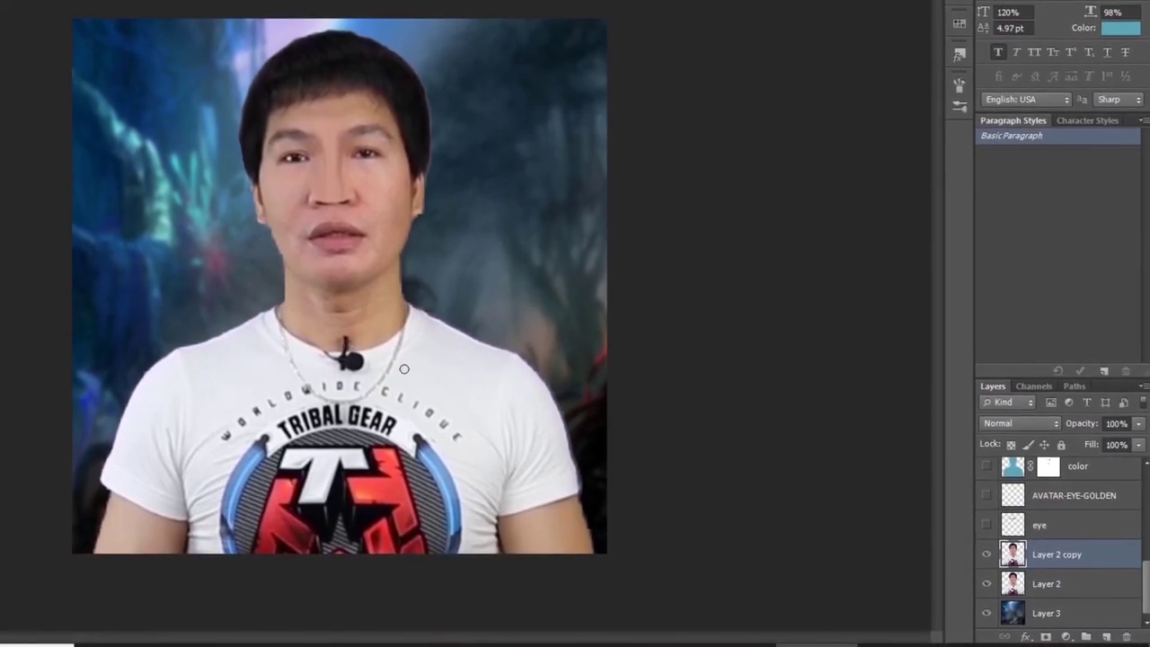
# Patch the clip-on microphone out of the shirt on Layer 2 copy.
pyautogui.moveTo(345, 344)
pyautogui.mouseDown()
pyautogui.moveTo(325, 321)
pyautogui.moveTo(329, 337)
pyautogui.mouseUp()
pyautogui.press('v')
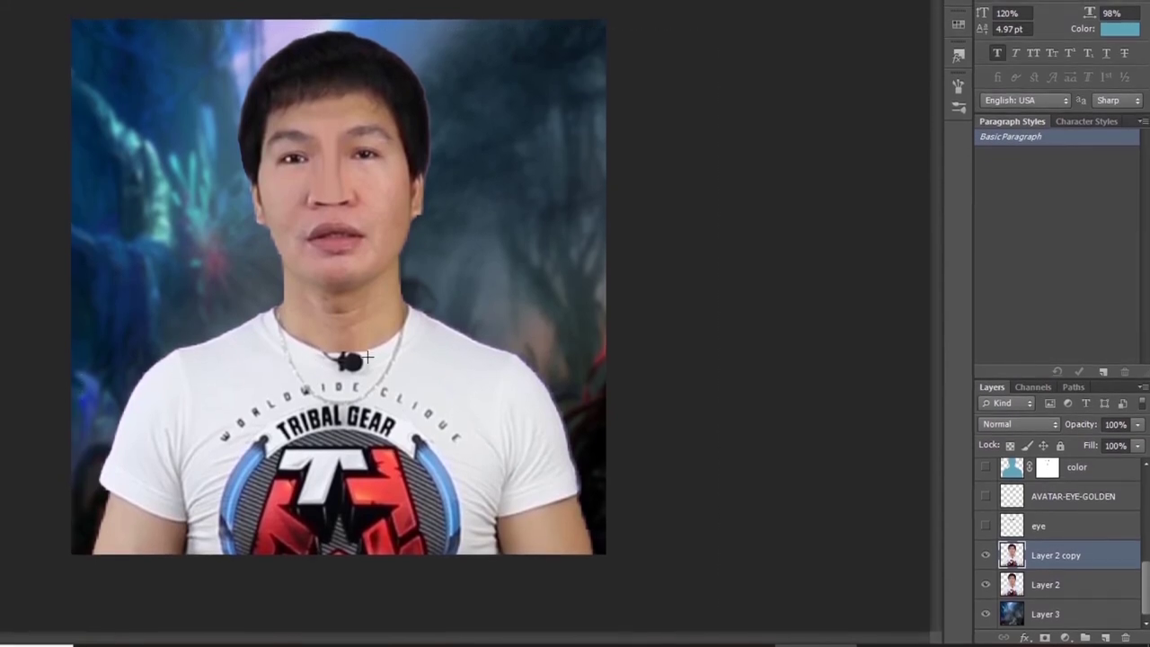
pyautogui.moveTo(371, 368); pyautogui.dragTo(333, 346)
pyautogui.press('v')
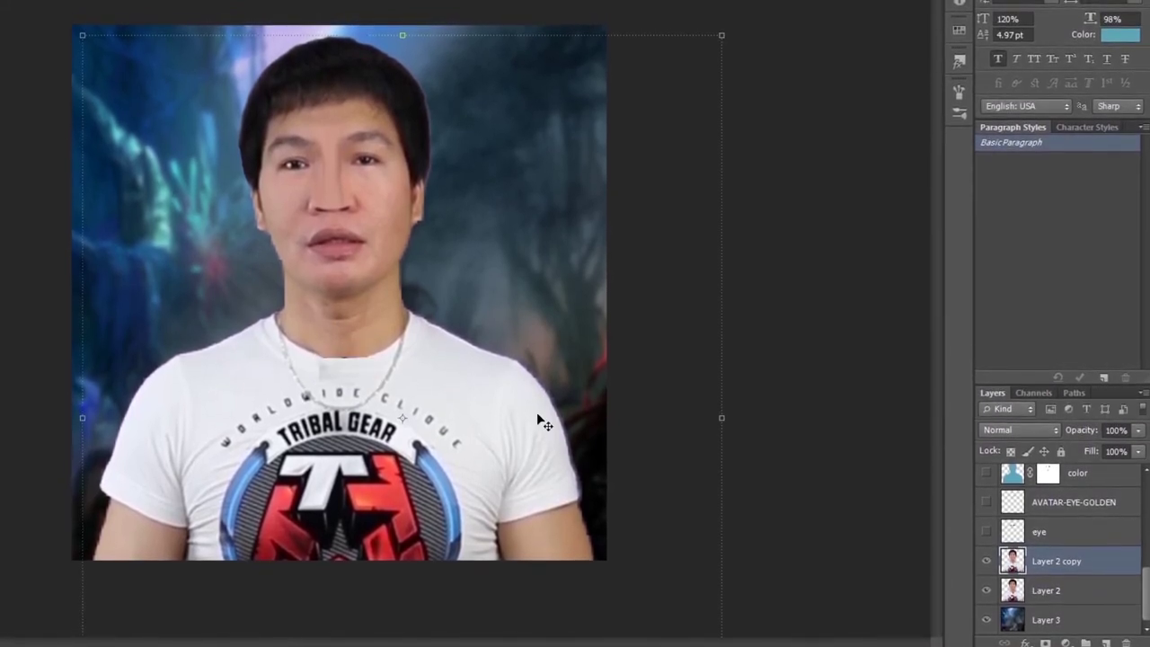
# Make all the hidden avatar effect layers visible again.
pyautogui.click(986, 534)
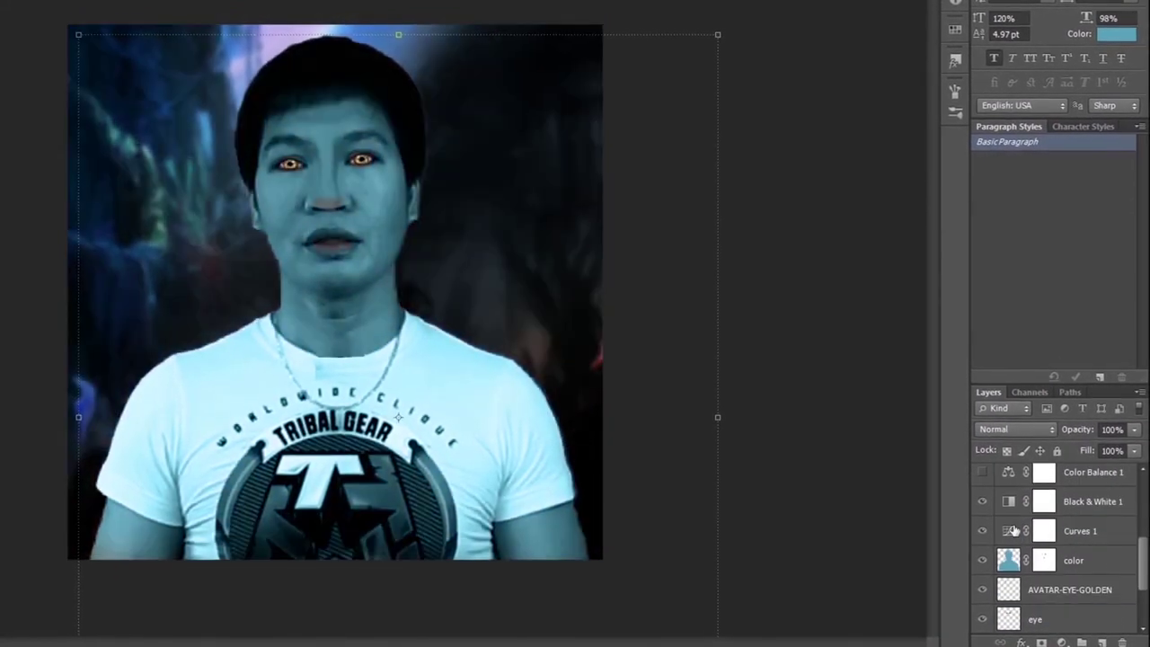
pyautogui.moveTo(985, 532); pyautogui.dragTo(984, 471)
pyautogui.scroll(2, 988, 485)
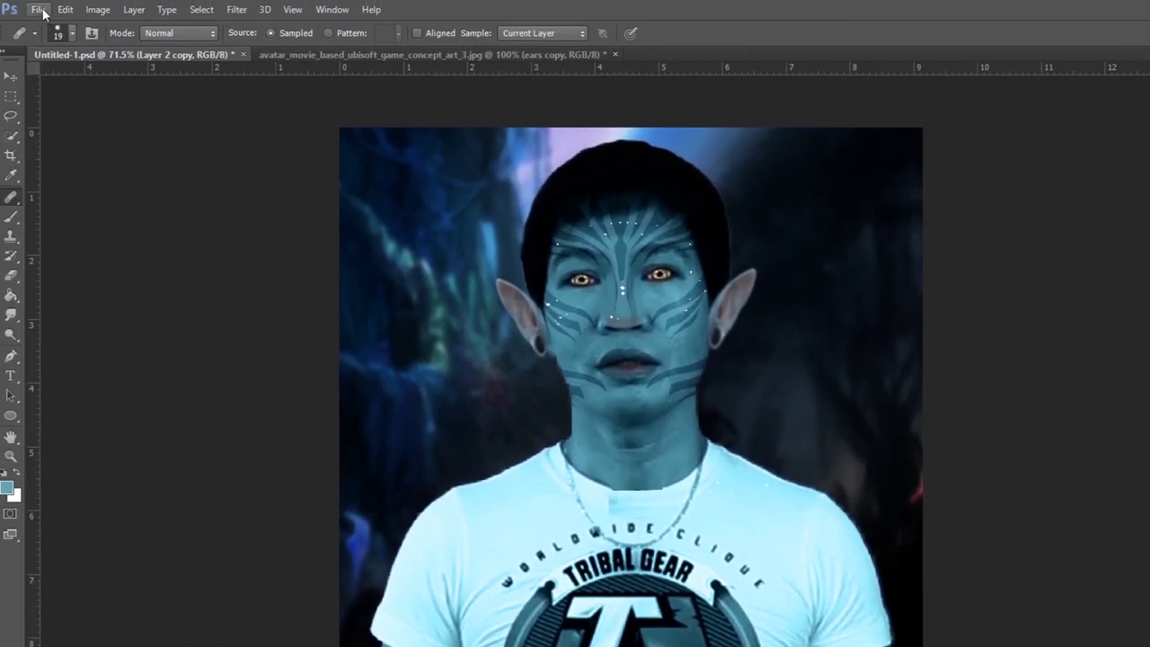
# Save As in JPEG format under the name 'avatar look -3'.
pyautogui.click(41, 10)
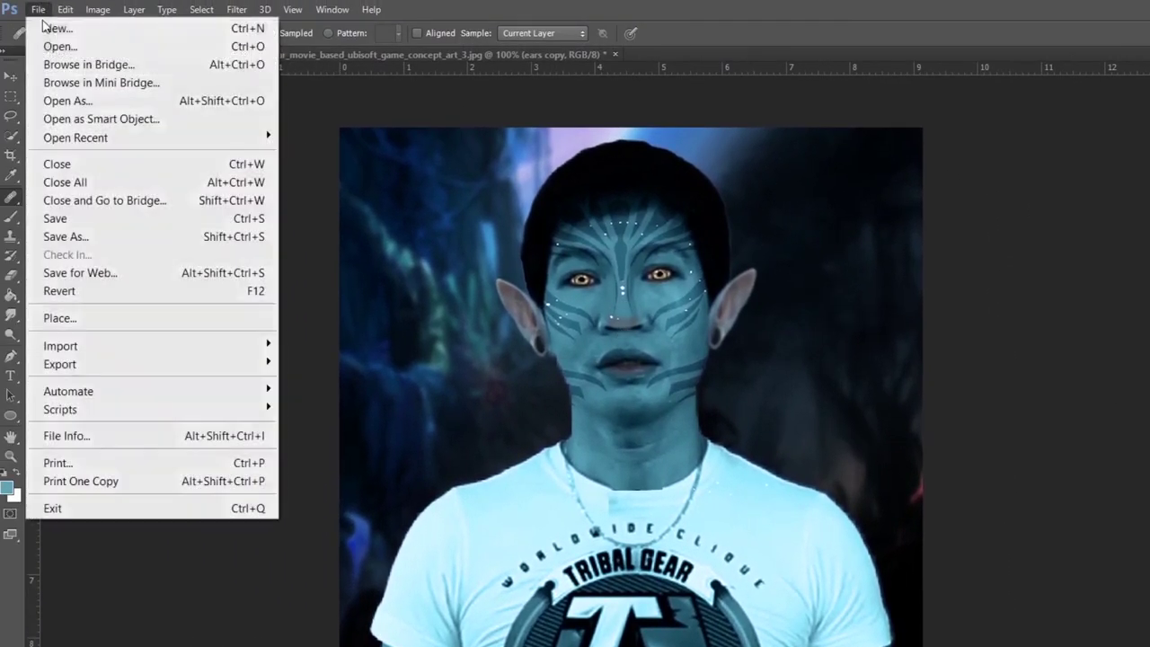
pyautogui.click(68, 236)
pyautogui.click(852, 512)
pyautogui.click(686, 635)
pyautogui.scroll(-1, 789, 375)
pyautogui.click(607, 378)
pyautogui.click(744, 485)
pyautogui.press('BackSpace')
pyautogui.write('3')
# Confirm the save at maximum Quality 12 and upload avatar look -3 to Facebook.
pyautogui.click(981, 486)
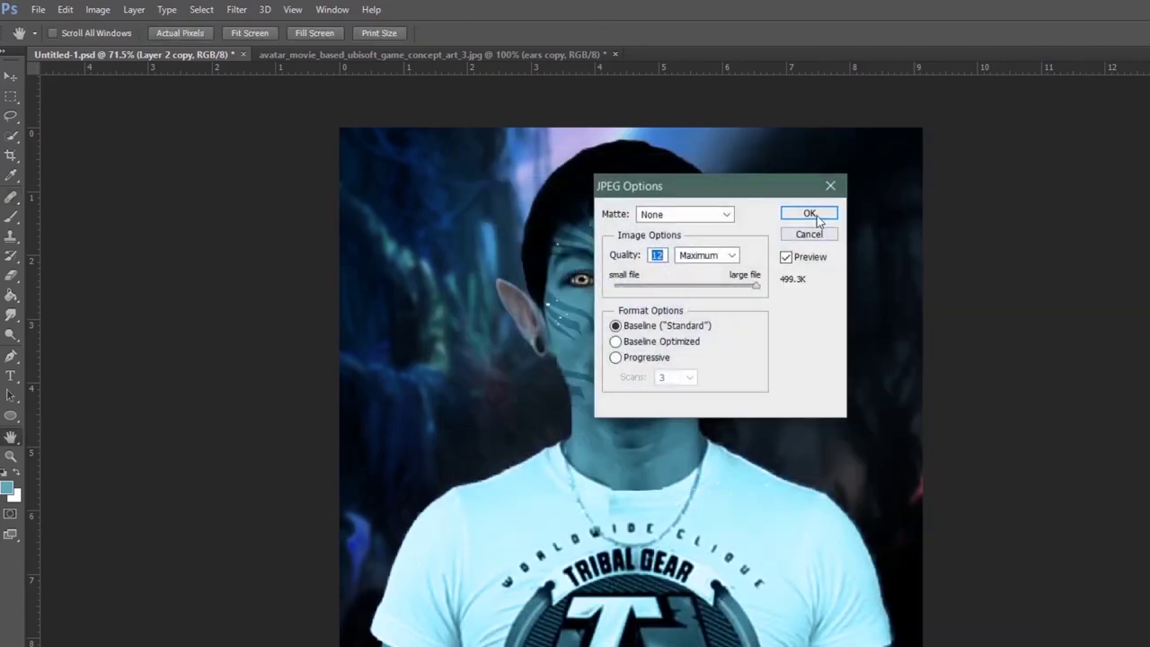
pyautogui.press('Return')
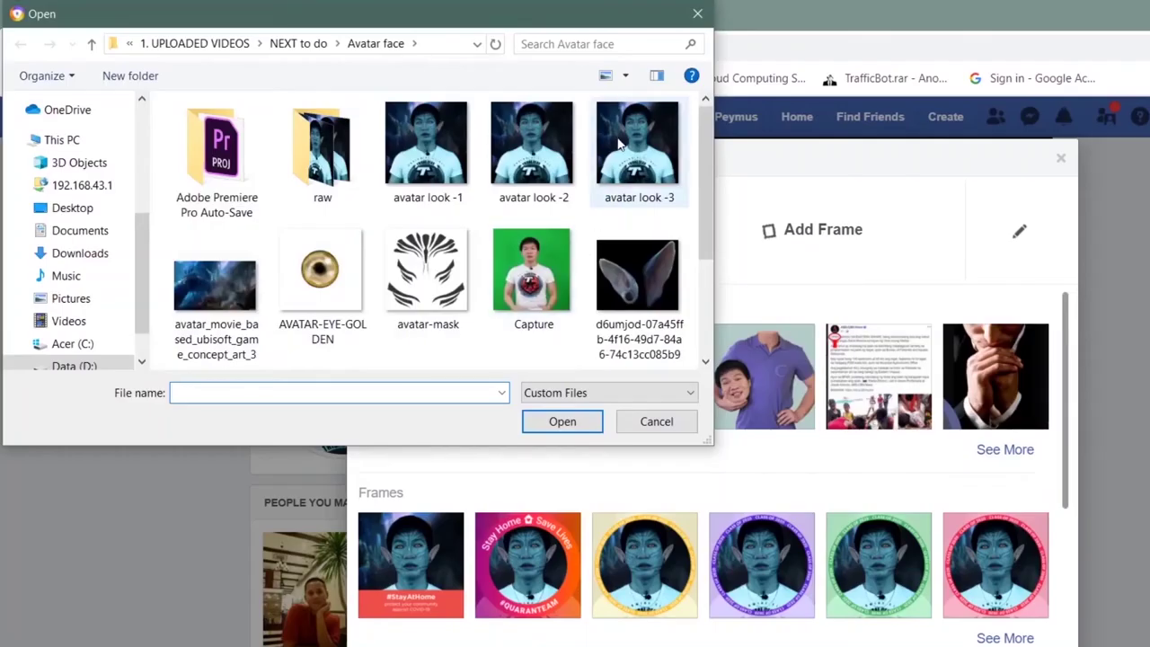
pyautogui.click(640, 153)
pyautogui.click(562, 422)
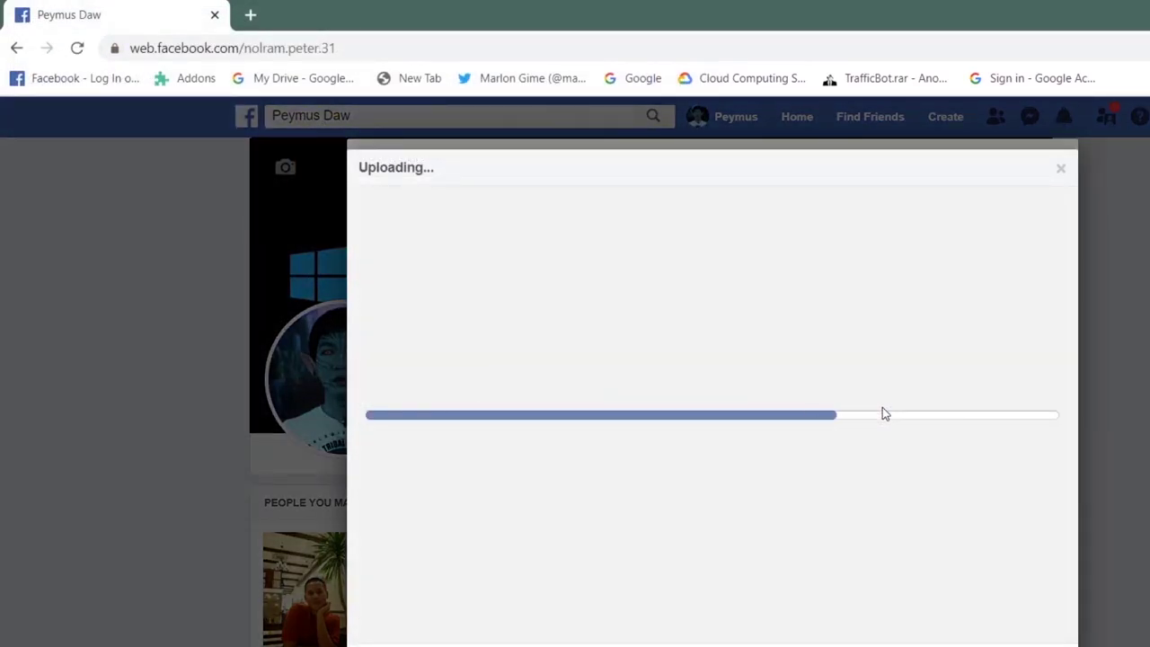